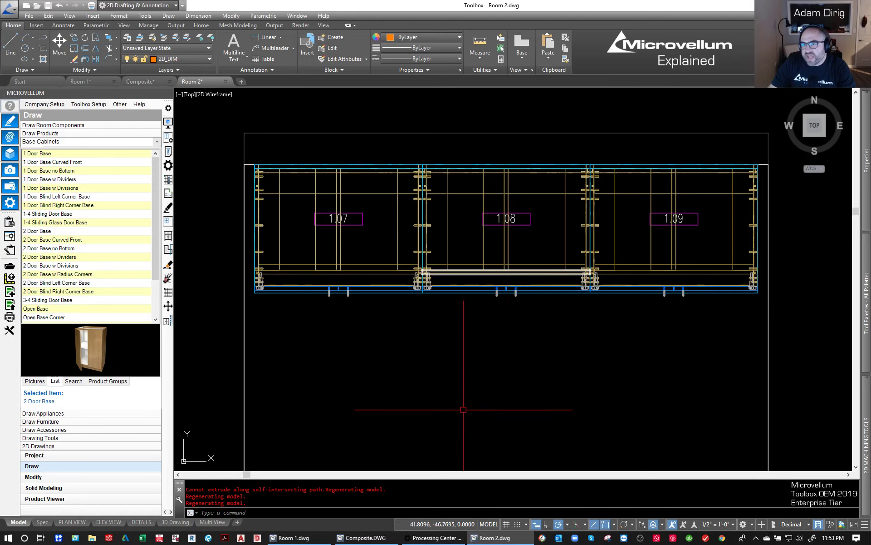
- Inspect the row of three base cabinets in 3D with Orbit, and return to the top view
left_click(433, 375)
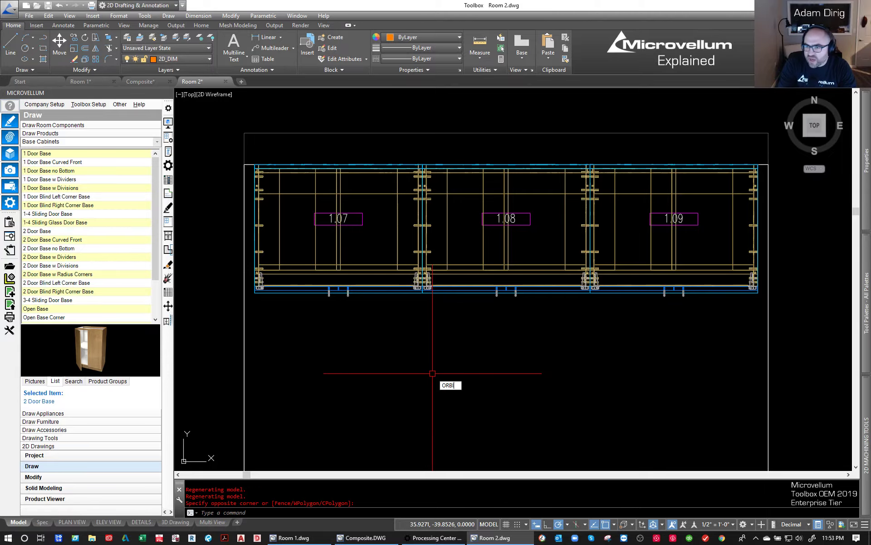
type("T")
key("Return")
left_click_drag(500, 385, 546, 286)
key("Escape")
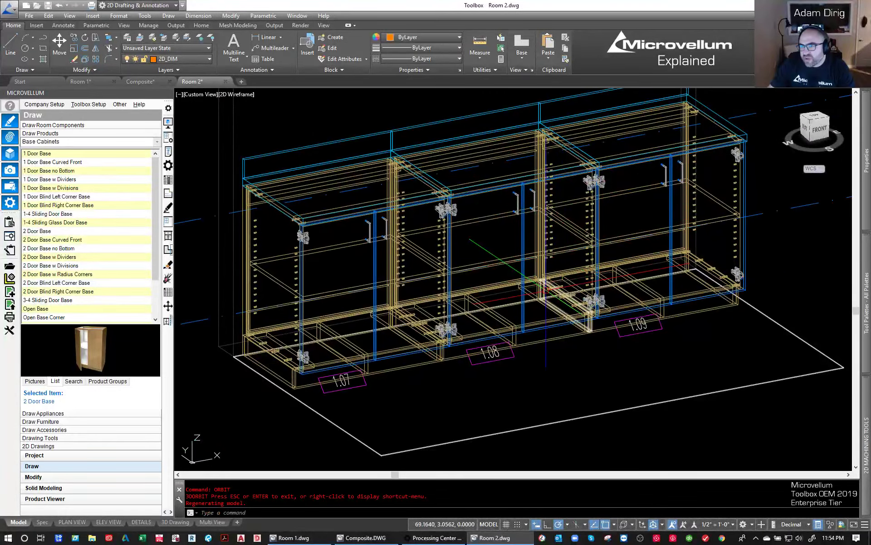
left_click(815, 119)
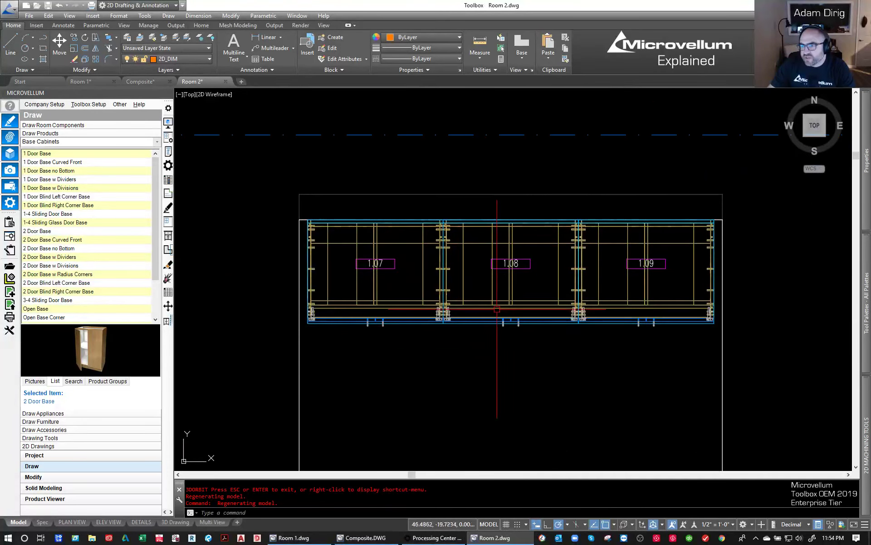
- Turn on Left Fin End in the product prompts of base cabinet 1.07
left_click(168, 153)
left_click(300, 321)
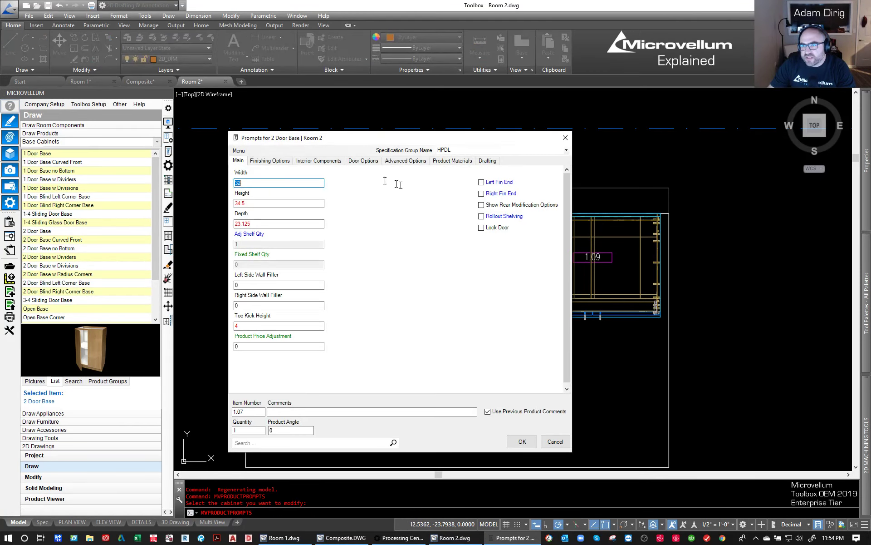
left_click(490, 184)
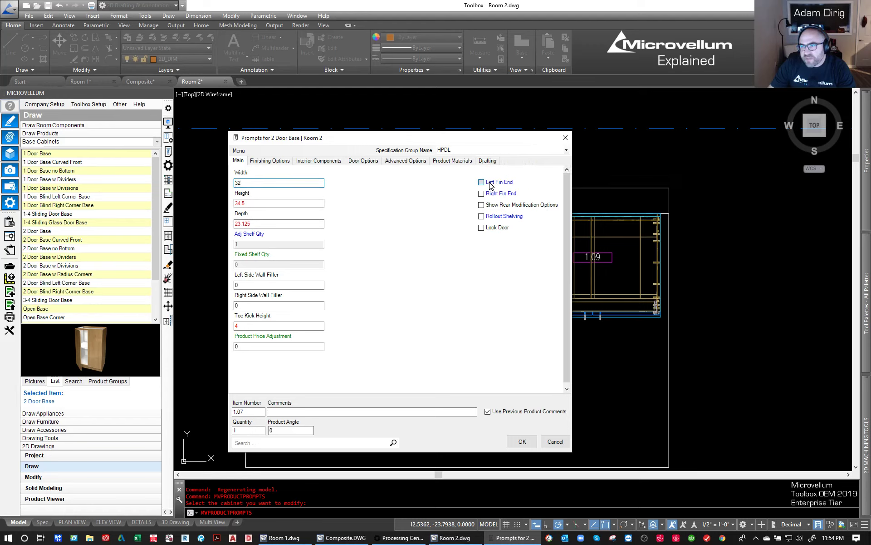
left_click(522, 443)
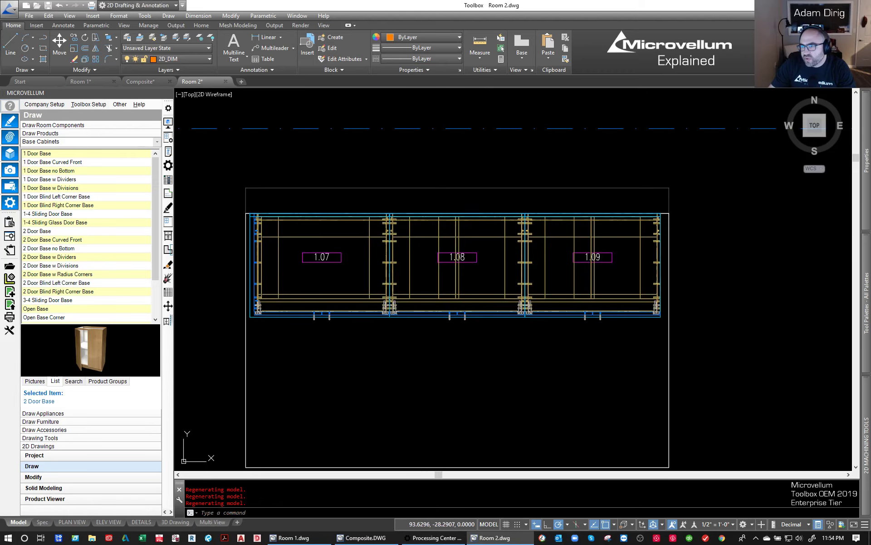
- Turn on Right Fin End in the product prompts of base cabinet 1.09
key("Return")
left_click(640, 317)
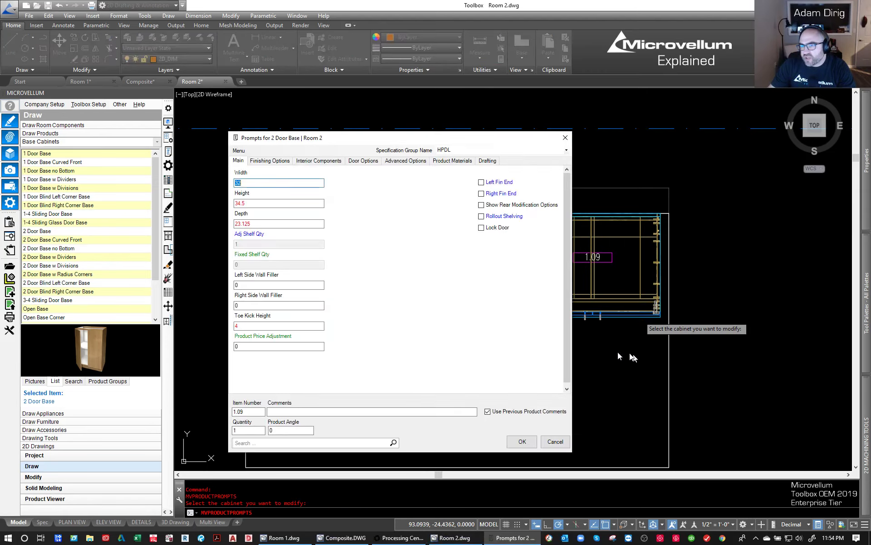
left_click(515, 194)
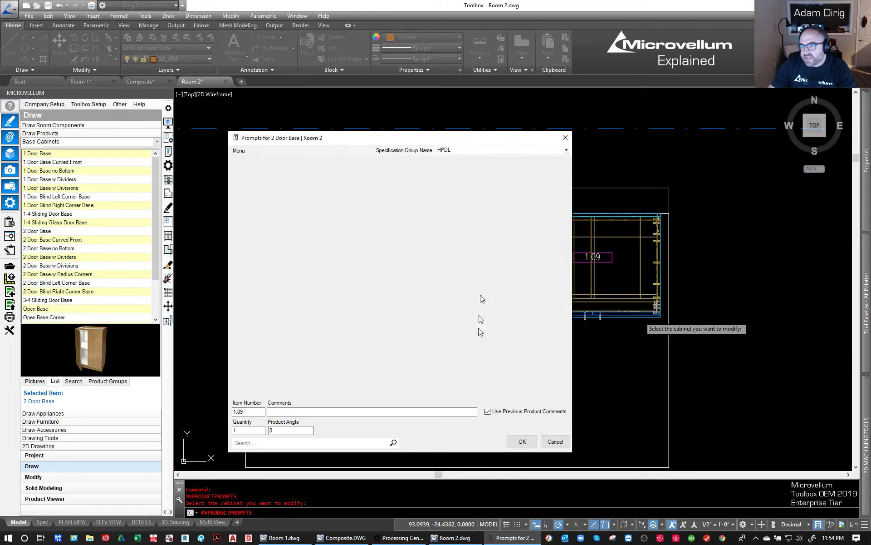
left_click(522, 442)
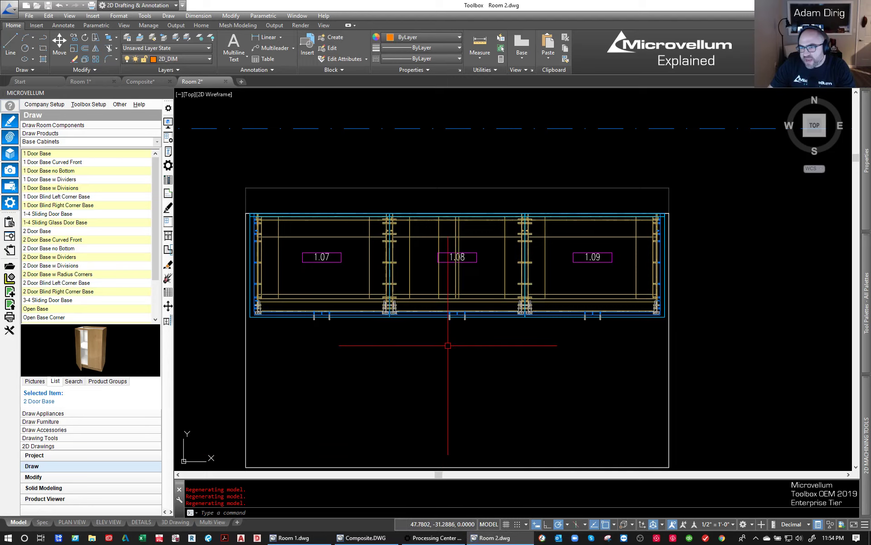
- Set the Shelf Row Quantity of the middle base cabinet 1.08 to 2 in its interior components
key("space")
left_click(441, 313)
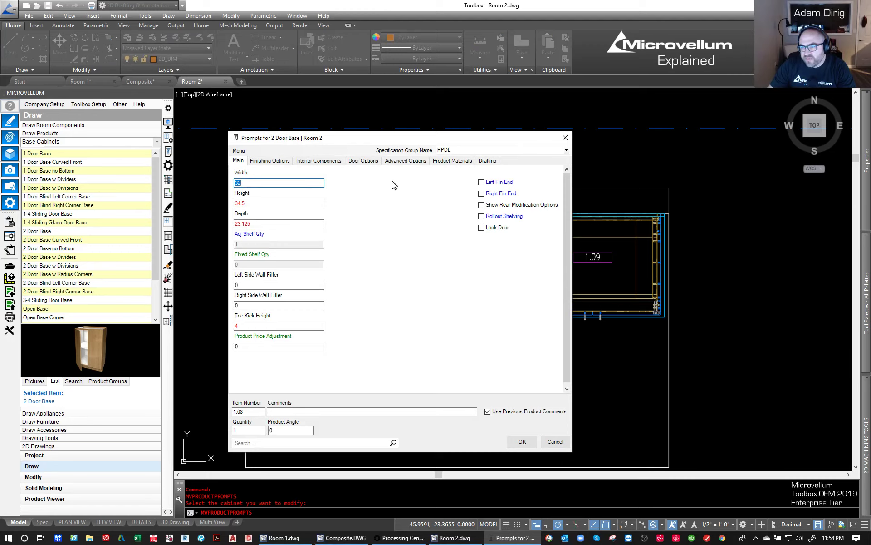
left_click(307, 161)
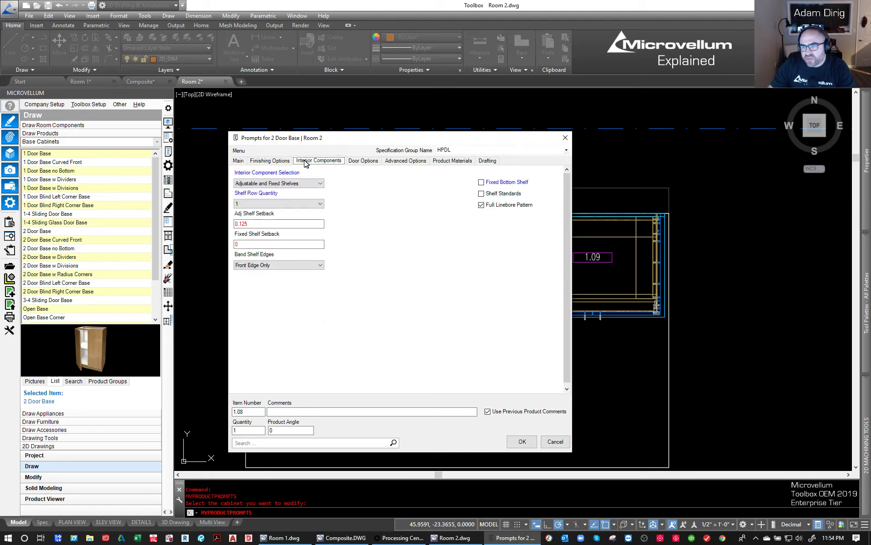
left_click(251, 204)
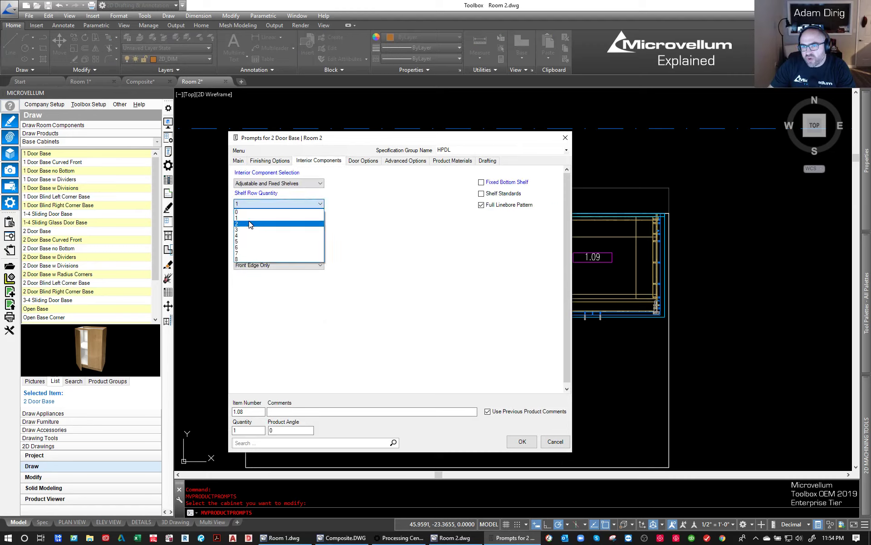
left_click(250, 224)
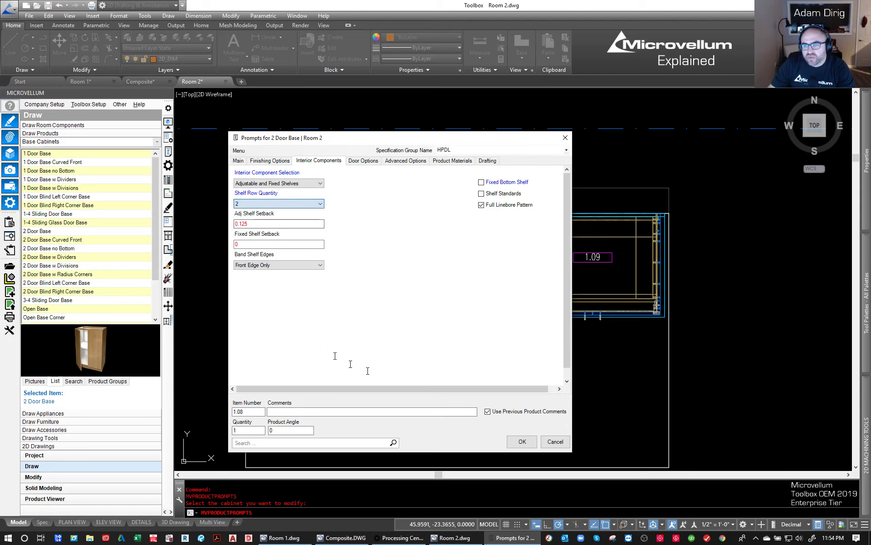
left_click(522, 441)
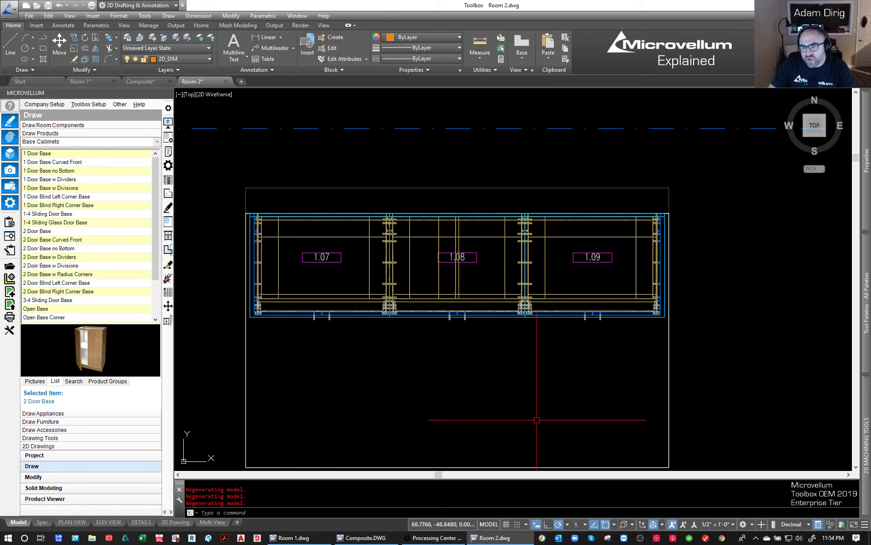
left_click(537, 415)
left_click(495, 393)
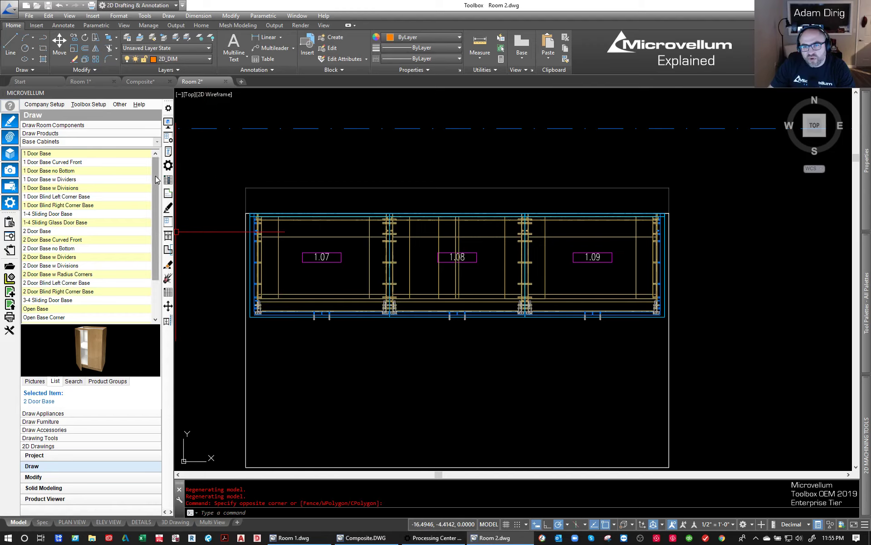
- Place three 2 Door Upper cabinets from the frameless Upper Cabinets category on the wall, anchored left at cabinet location 2
left_click(156, 142)
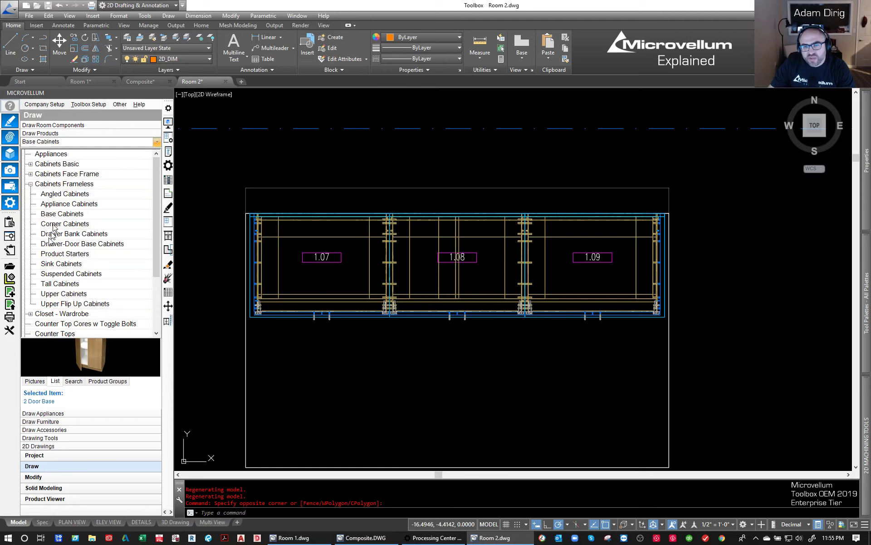
left_click(50, 294)
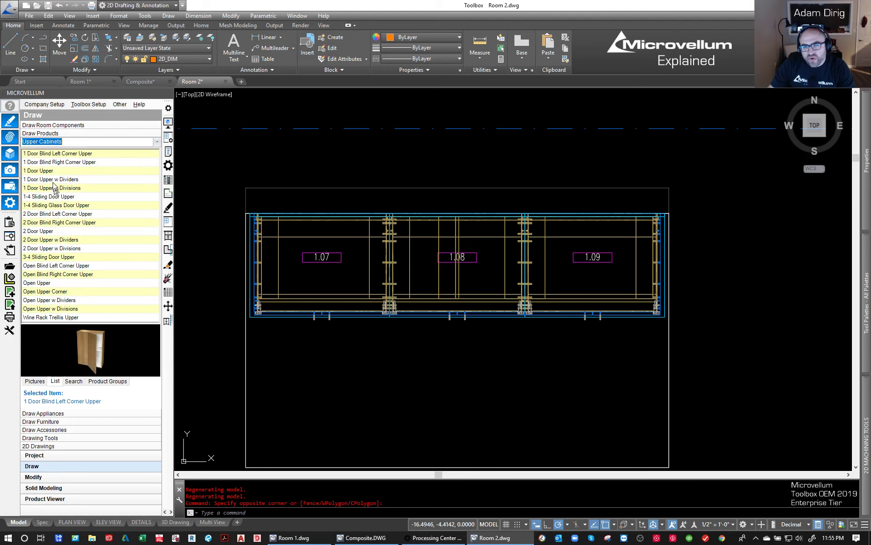
left_click(33, 231)
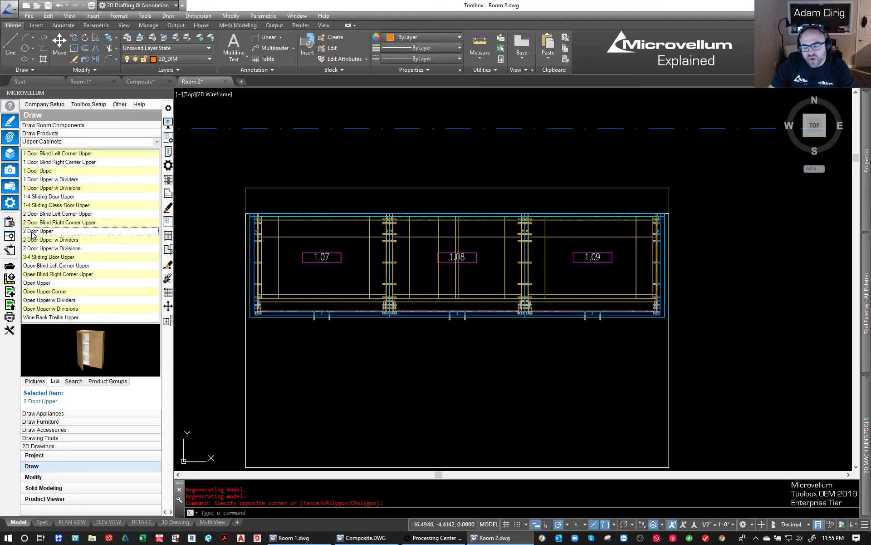
right_click(33, 234)
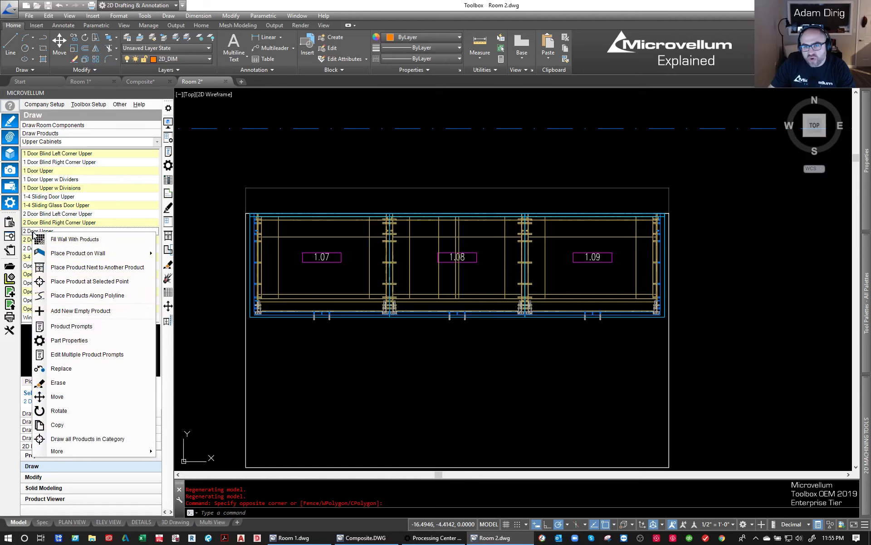
mouse_move(94, 258)
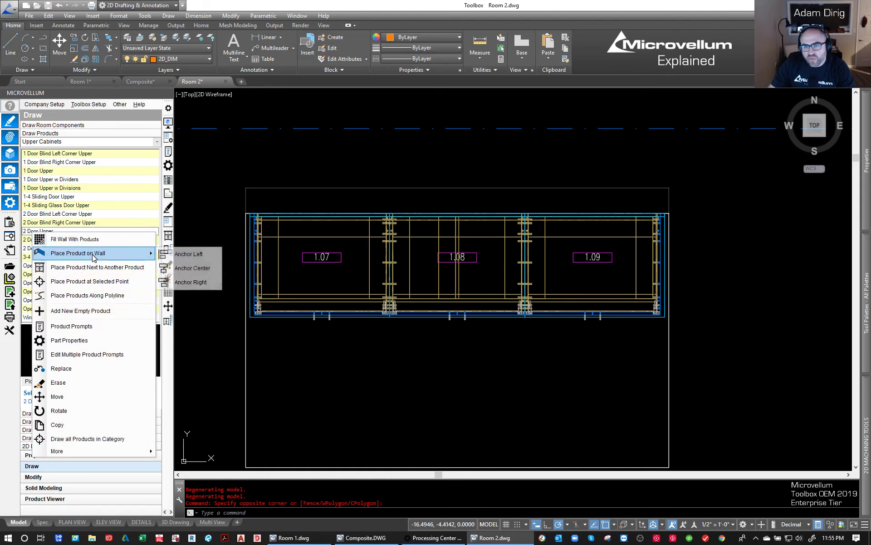
left_click(179, 255)
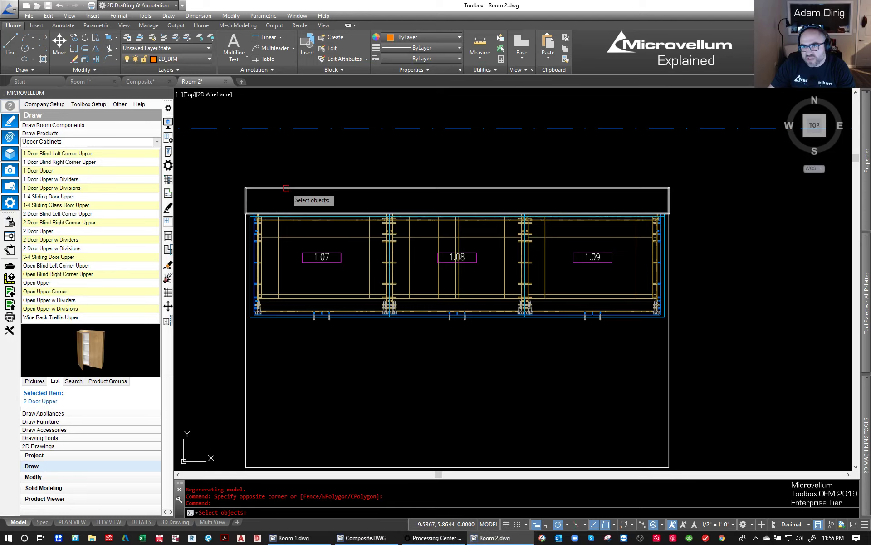
left_click(286, 188)
key("Return")
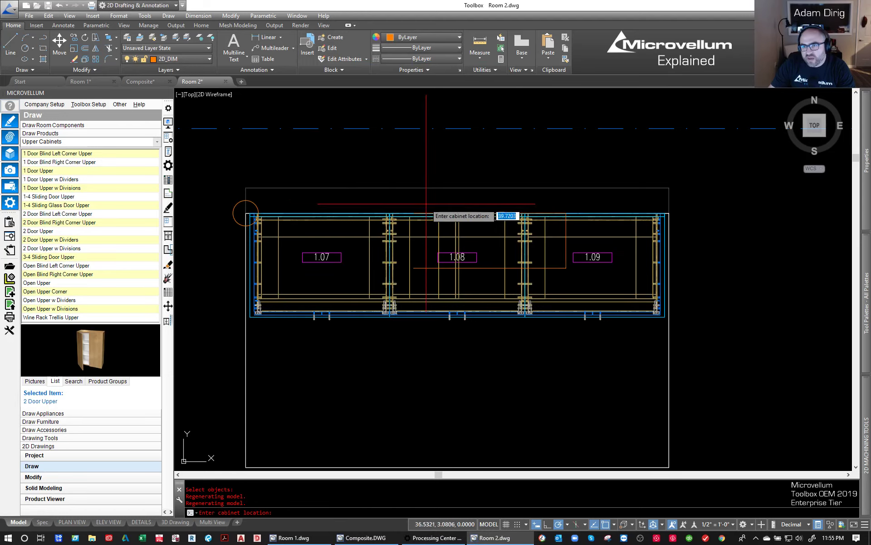
scroll(245, 207, "up", 6)
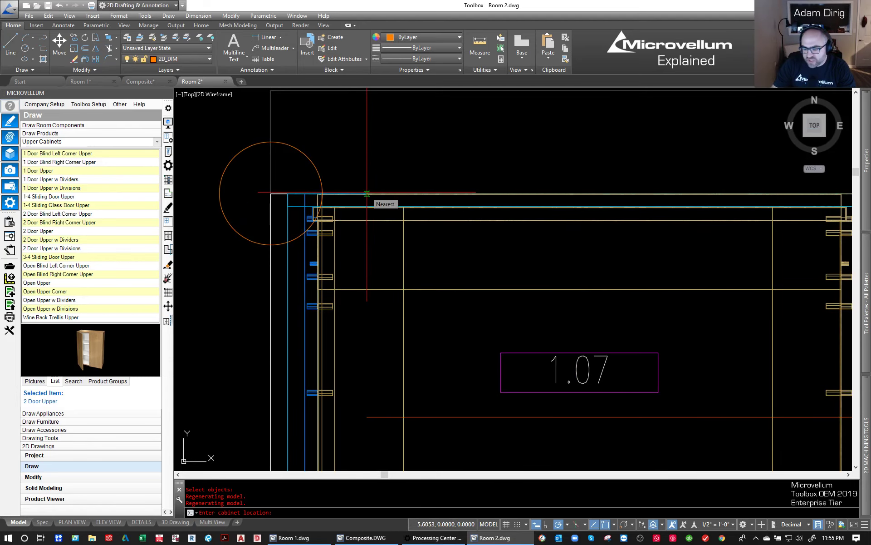
left_click(369, 195)
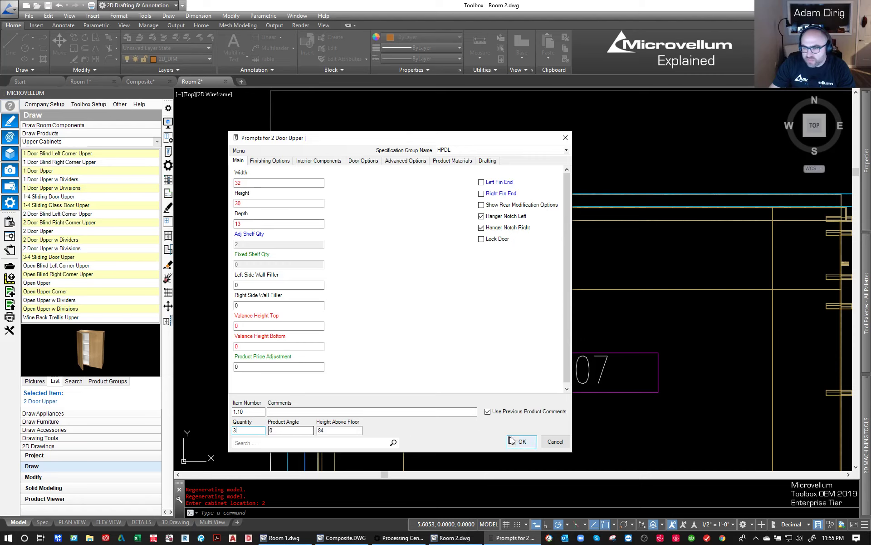
left_click(523, 442)
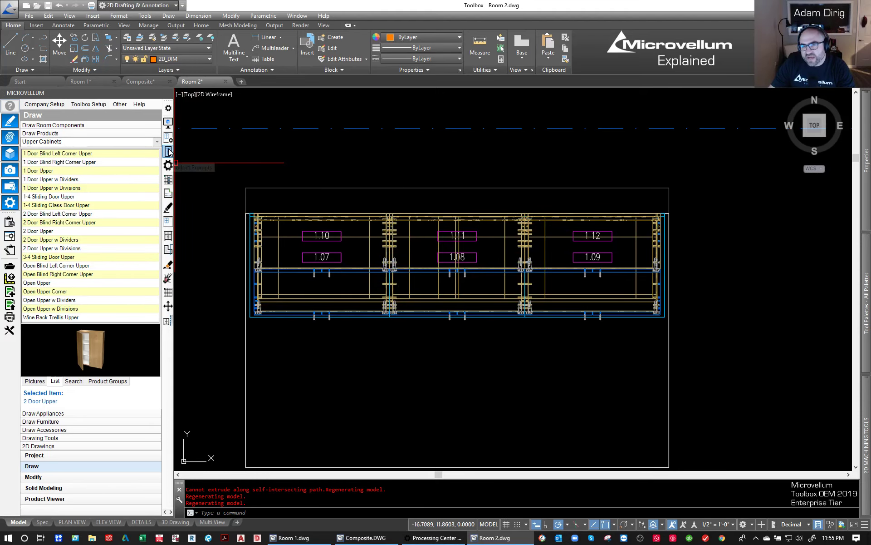
- Turn on Left Fin End for upper cabinet 1.10 and Right Fin End for upper cabinet 1.12
left_click(168, 152)
left_click(301, 268)
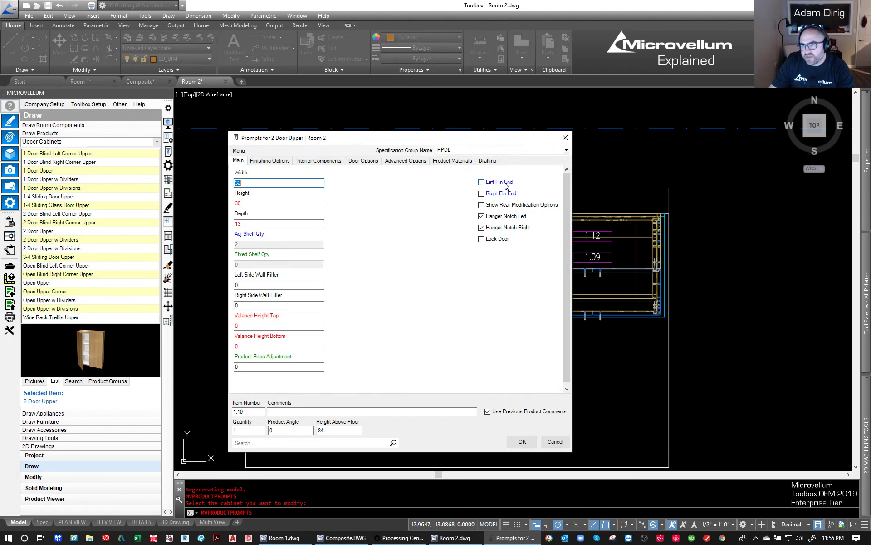
left_click(499, 182)
left_click(522, 441)
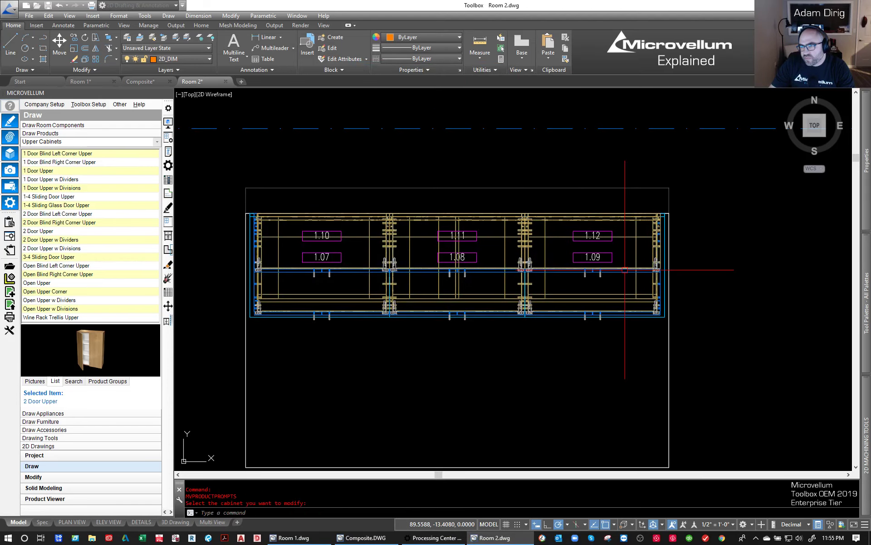
left_click(625, 269)
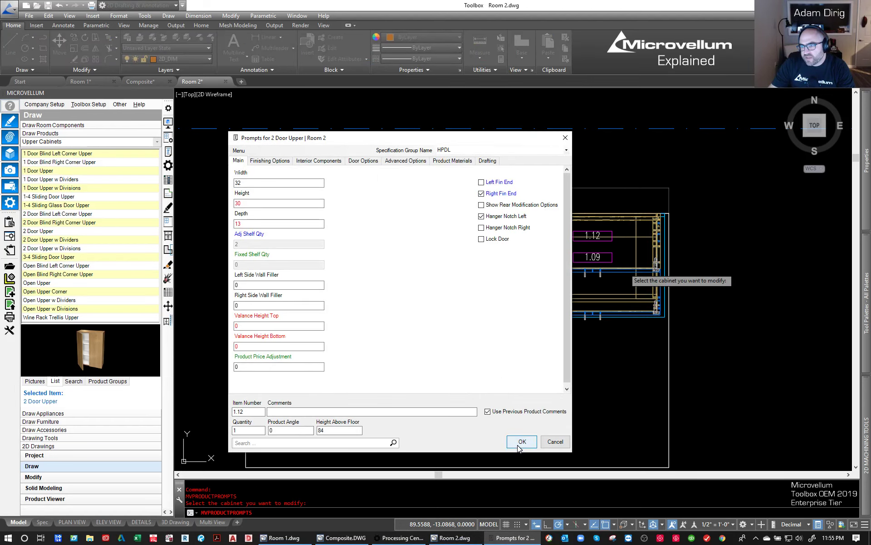
left_click(521, 442)
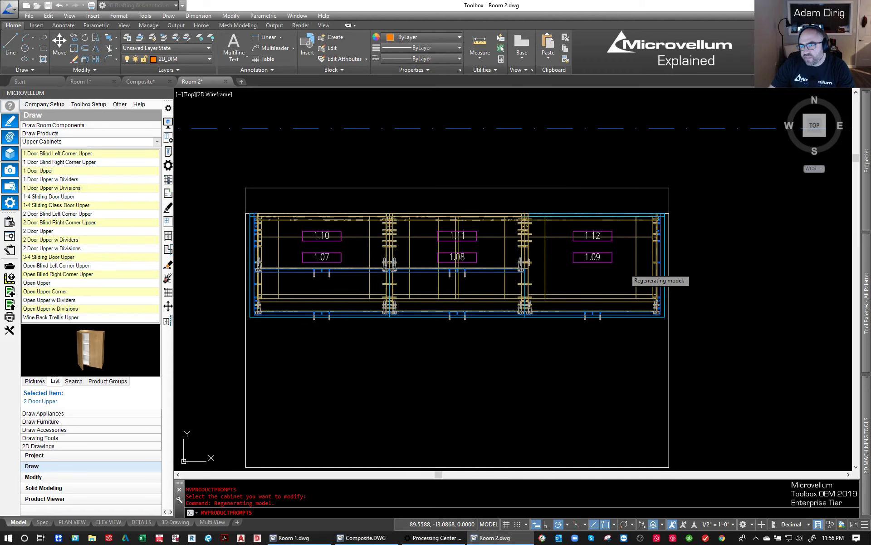
- Set the Shelf Row Quantity of the middle upper cabinet 1.11 to 3 in its interior components
key("space")
left_click(490, 272)
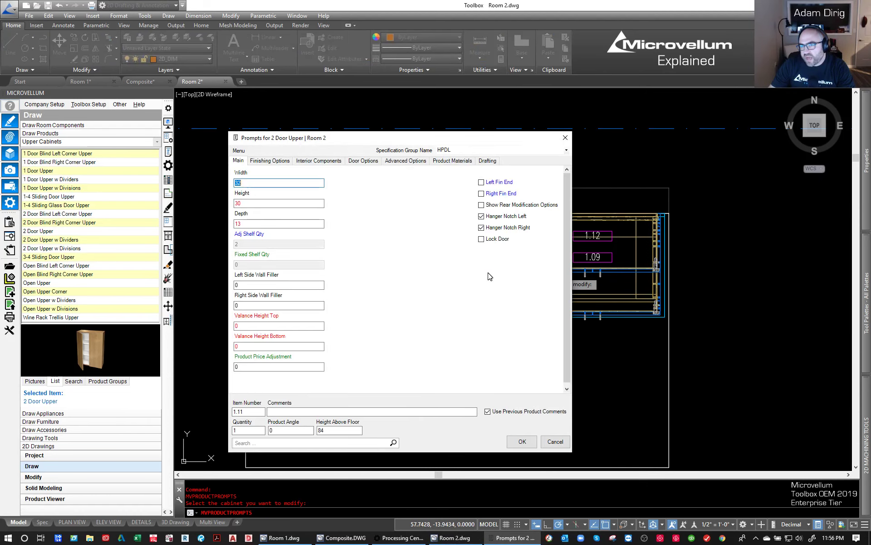
left_click(308, 162)
left_click(277, 184)
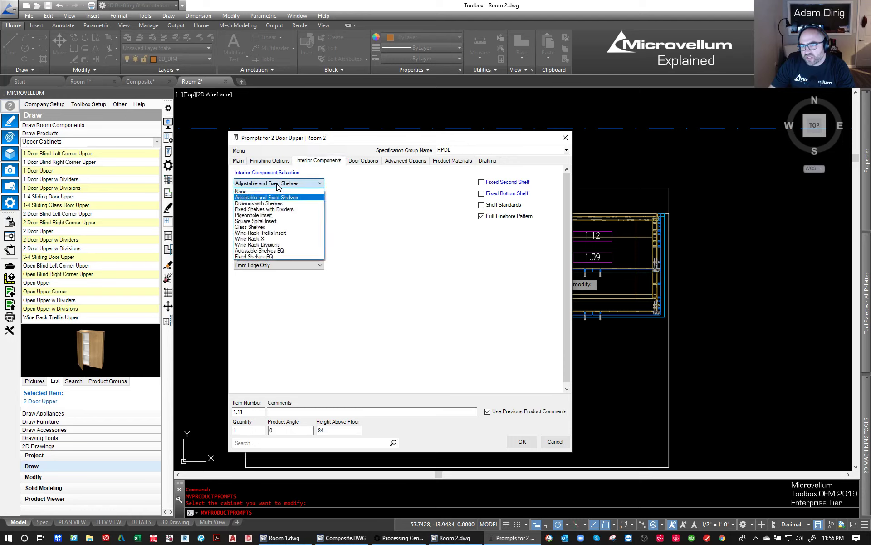
left_click(349, 191)
left_click(270, 204)
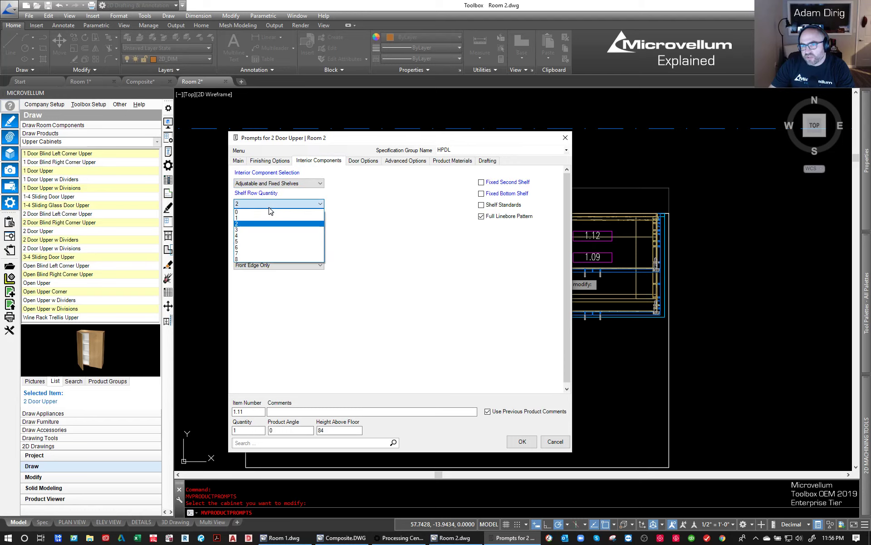
left_click(243, 230)
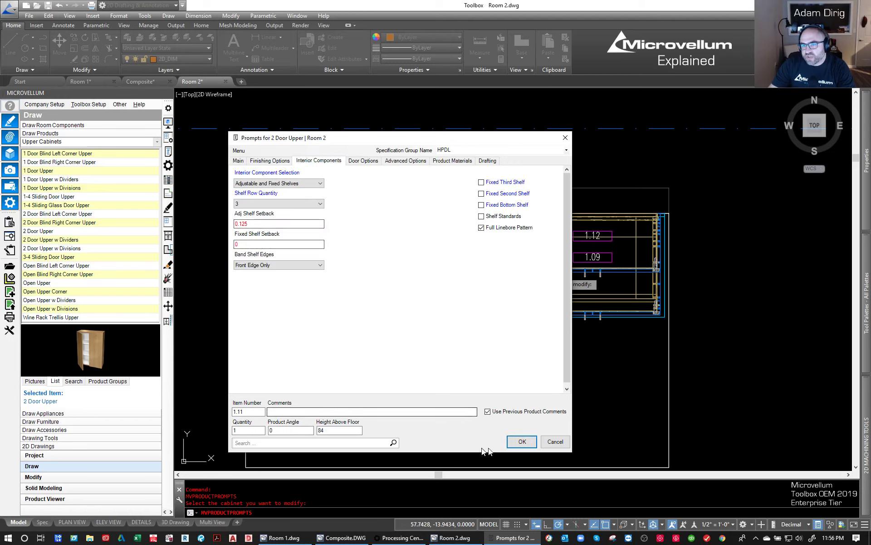
left_click(528, 445)
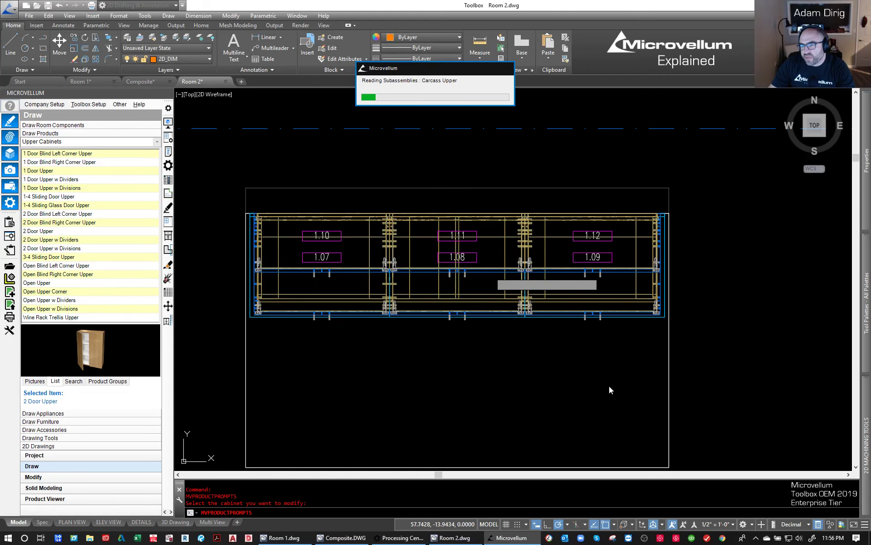
- Switch to an isometric view of the base and upper cabinets on the wall
left_click(824, 137)
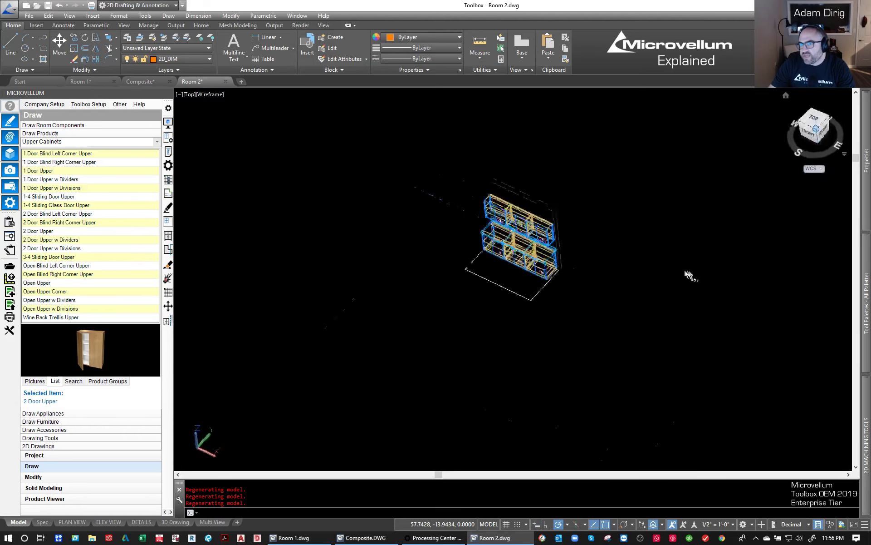
- Set the annotation scale to 1" = 1'-0" so the cabinet number labels resize
scroll(538, 249, "up", 4)
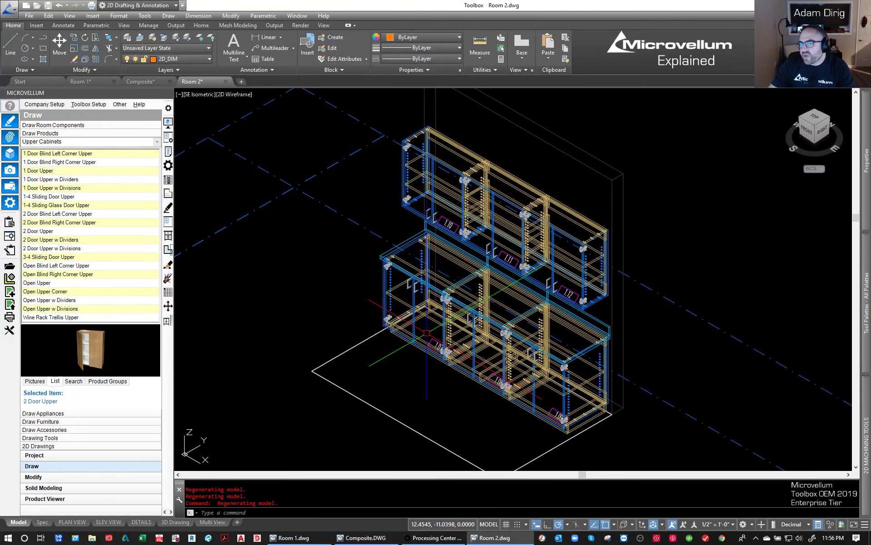
type("T")
key("Return")
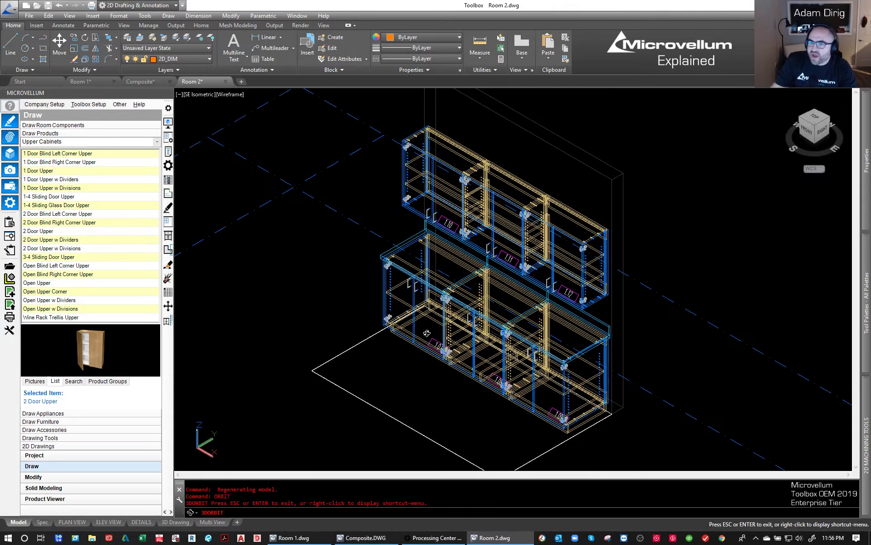
left_click_drag(409, 369, 548, 283)
key("Escape")
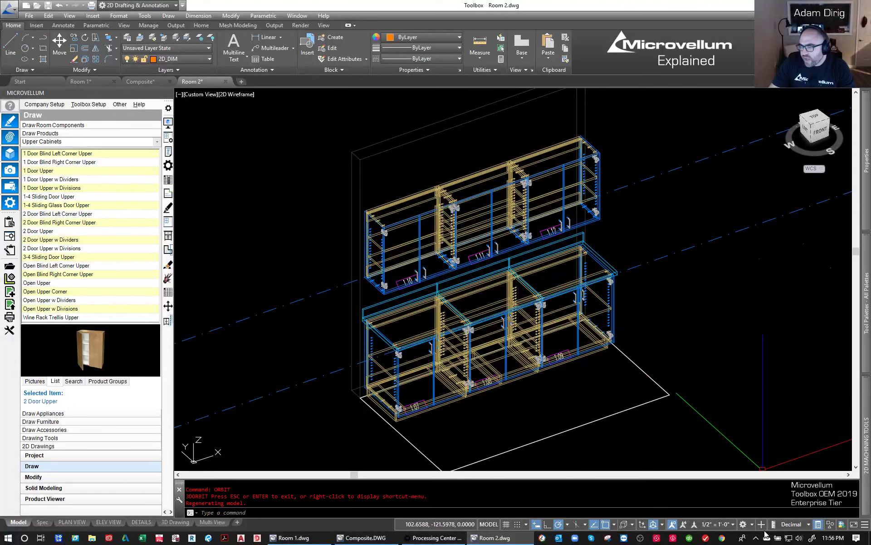
left_click(716, 525)
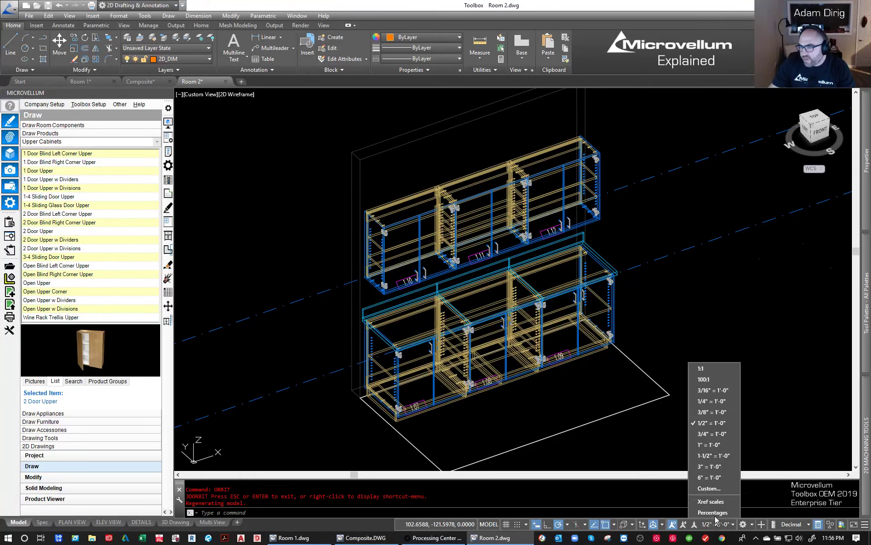
left_click(713, 445)
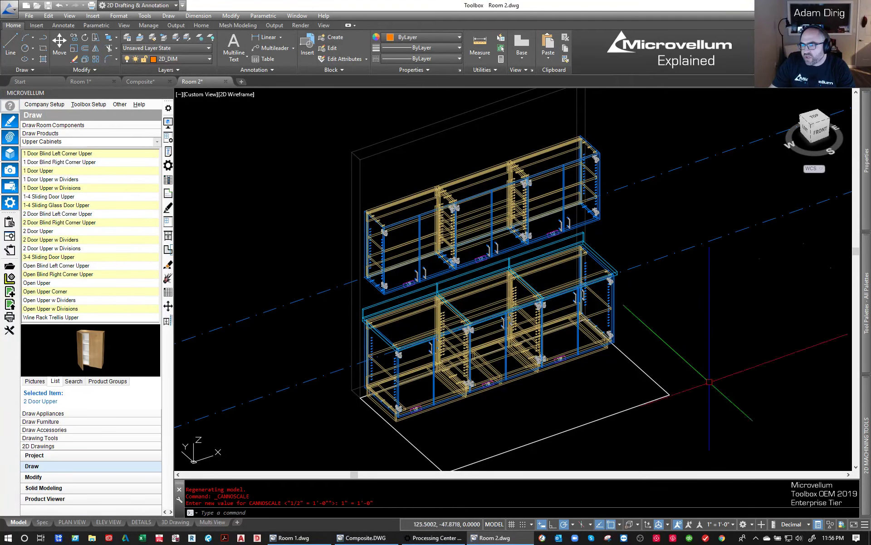
left_click(711, 525)
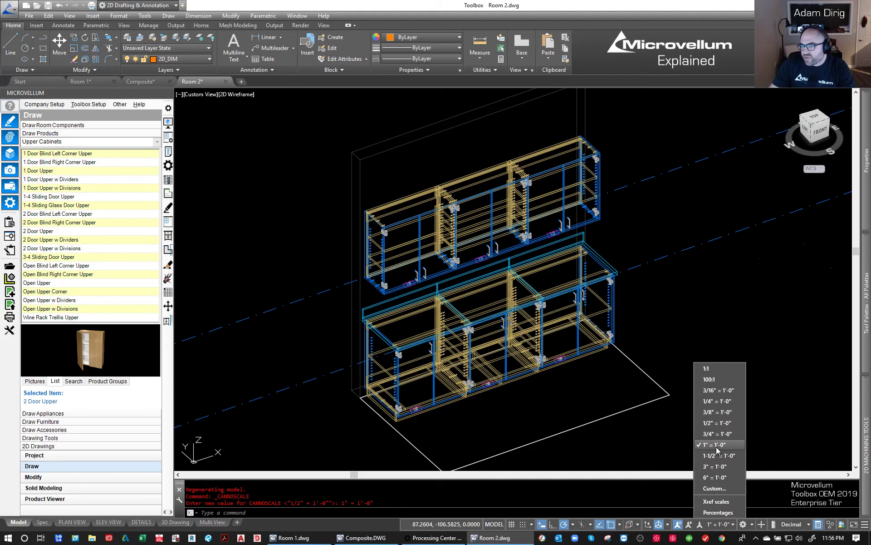
left_click(717, 447)
key("Escape")
scroll(398, 275, "down", 2)
middle_click_drag(593, 301, 523, 301)
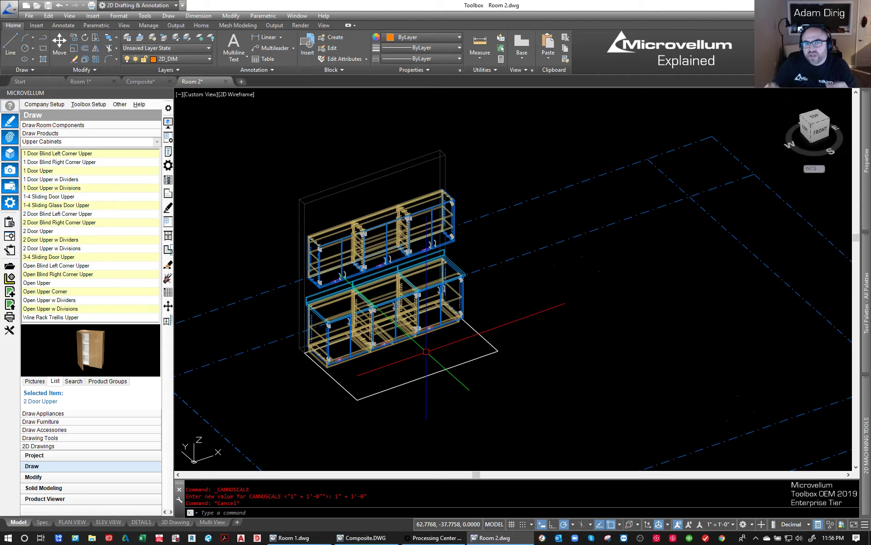
left_click(618, 345)
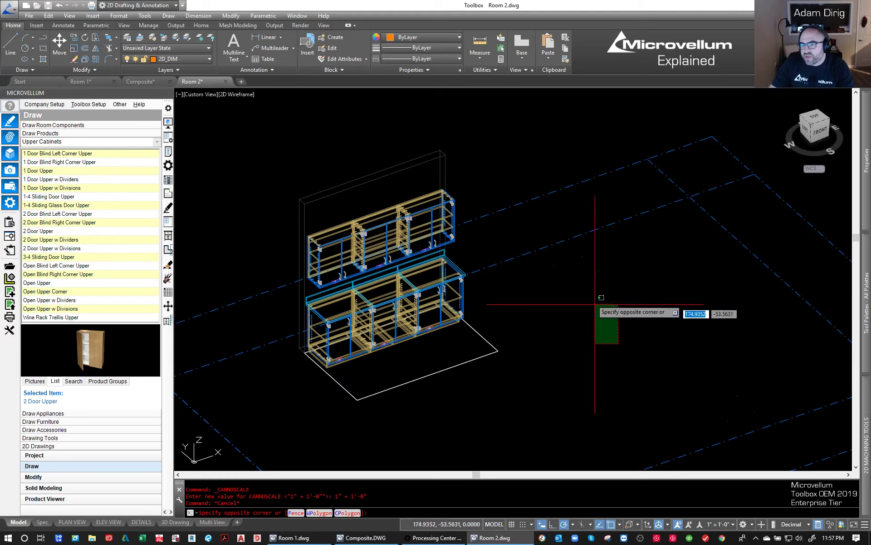
left_click(590, 296)
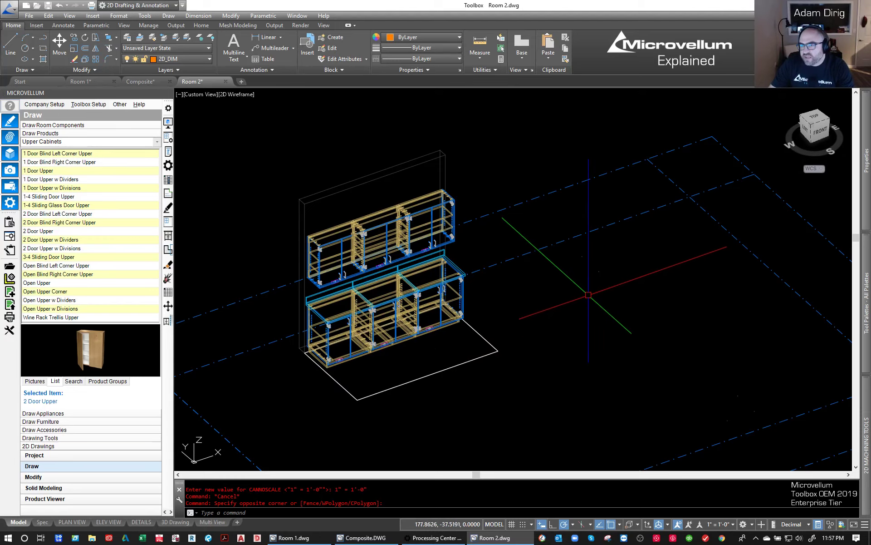
- Show the cabinets from the southeast, orbited toward their fronts, and change the view to perspective projection
left_click(827, 120)
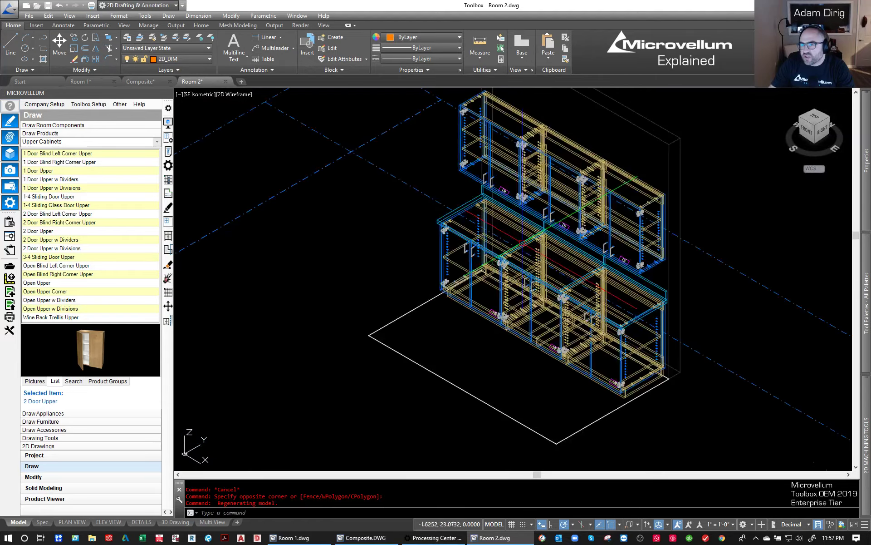
middle_click_drag(506, 272, 487, 296)
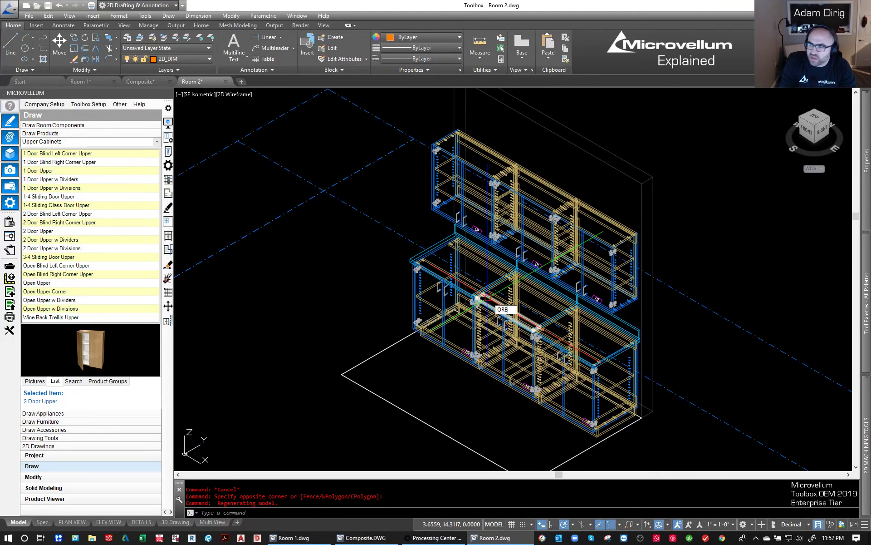
key("Return")
left_click_drag(497, 320, 520, 294)
key("Escape")
scroll(517, 281, "up", 3)
middle_click_drag(504, 295, 500, 260)
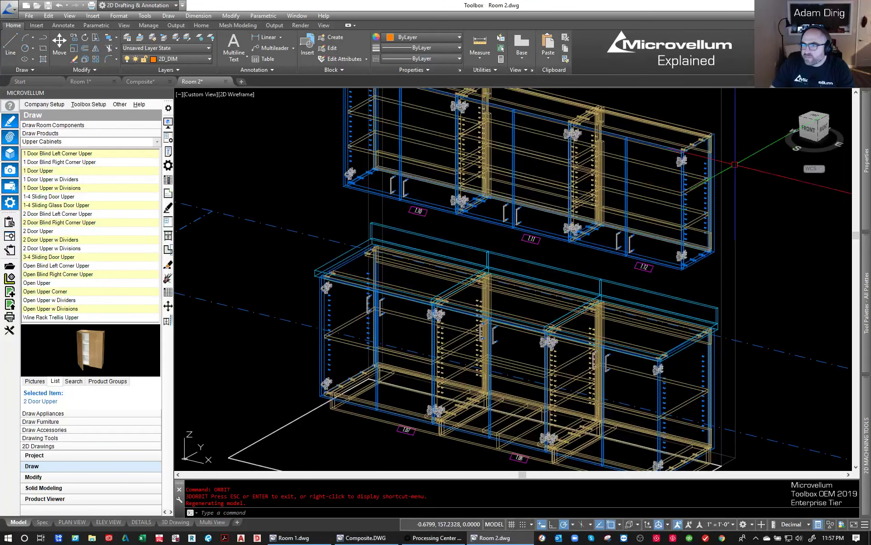
right_click(812, 128)
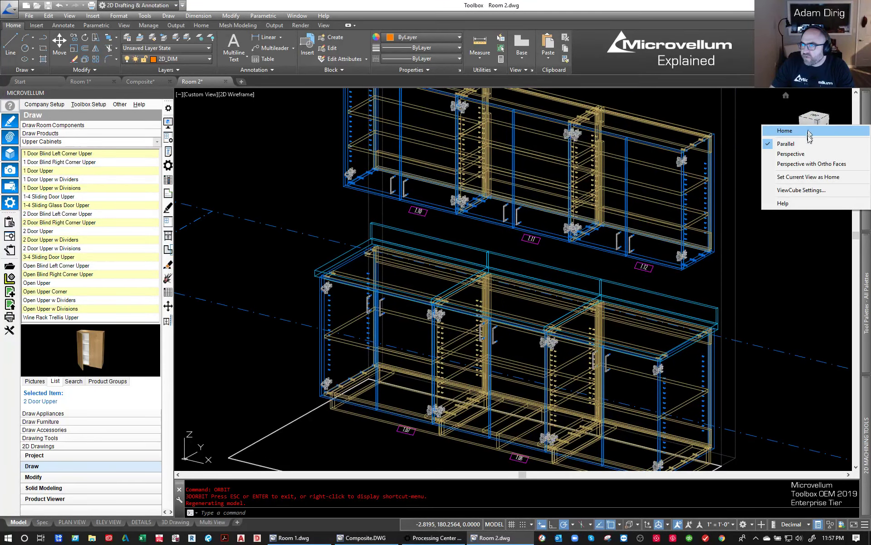
left_click(809, 154)
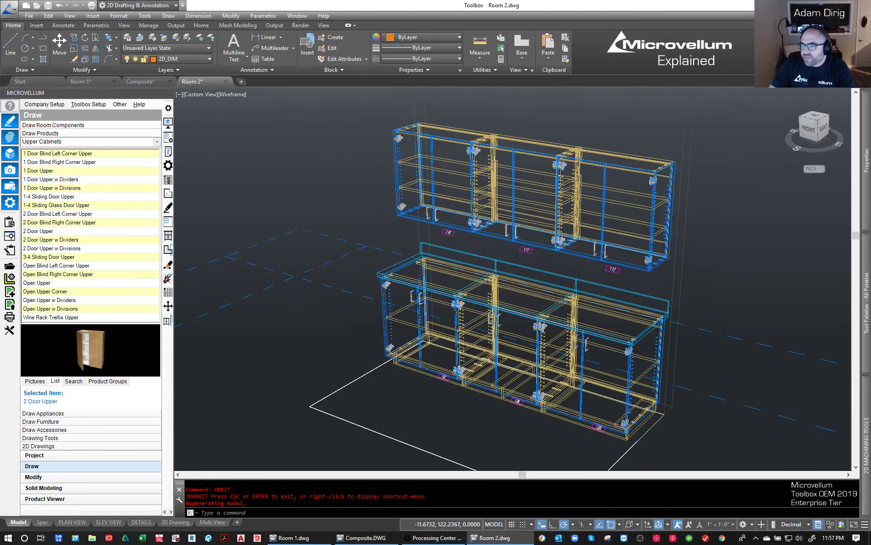
- Frame the base and upper cabinets in a slightly orbited perspective view and render the scene
scroll(563, 279, "up", 2)
middle_click_drag(569, 280, 551, 261)
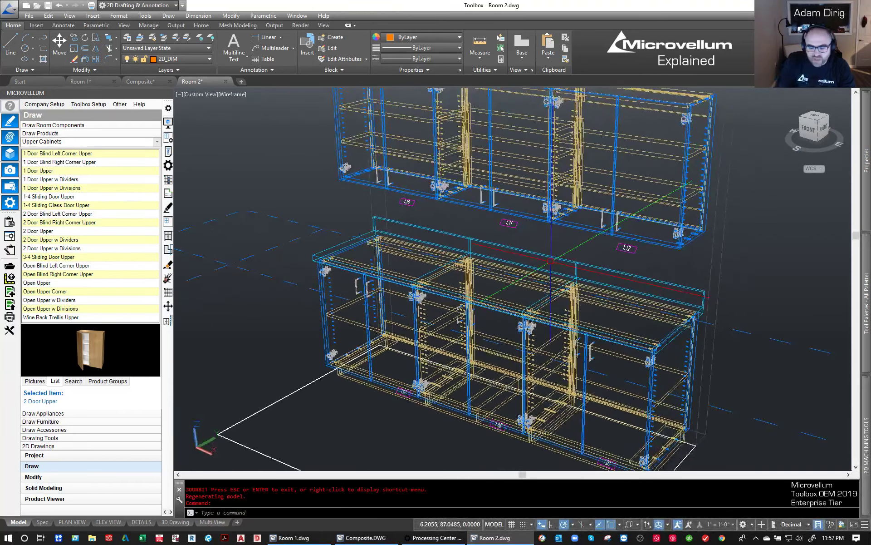
key("BackSpace")
key("BackSpace")
key("BackSpace")
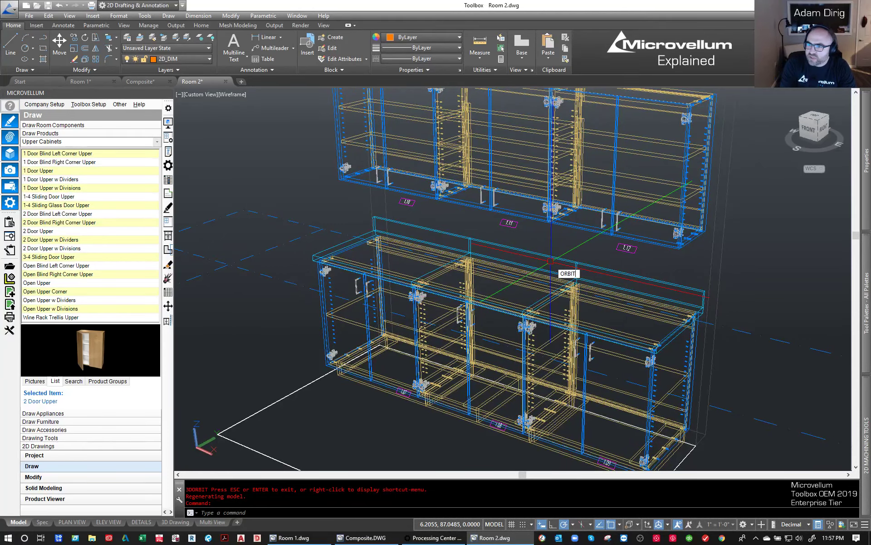
key("Return")
left_click_drag(551, 261, 534, 263)
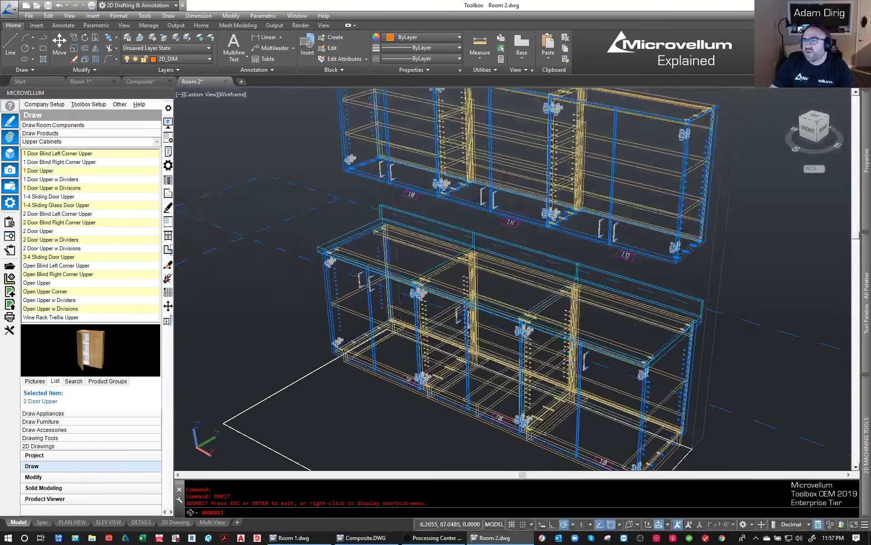
key("Escape")
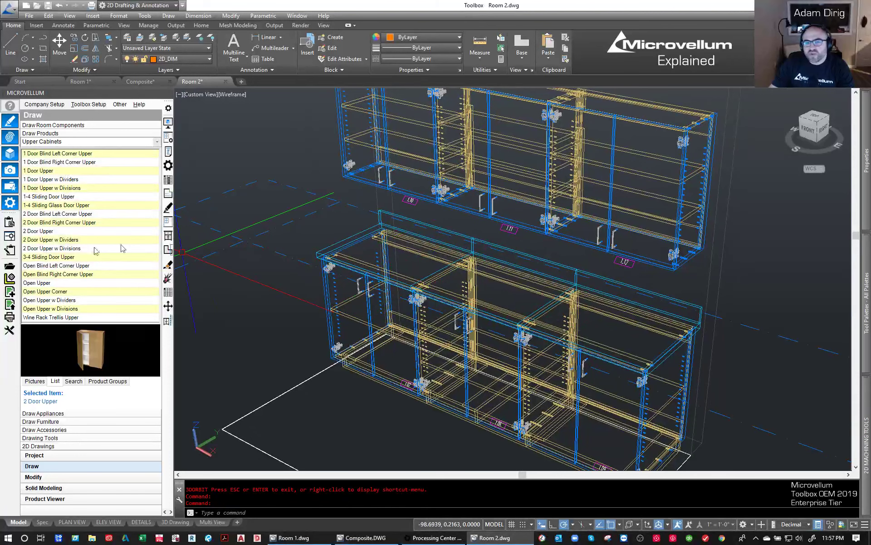
left_click(7, 172)
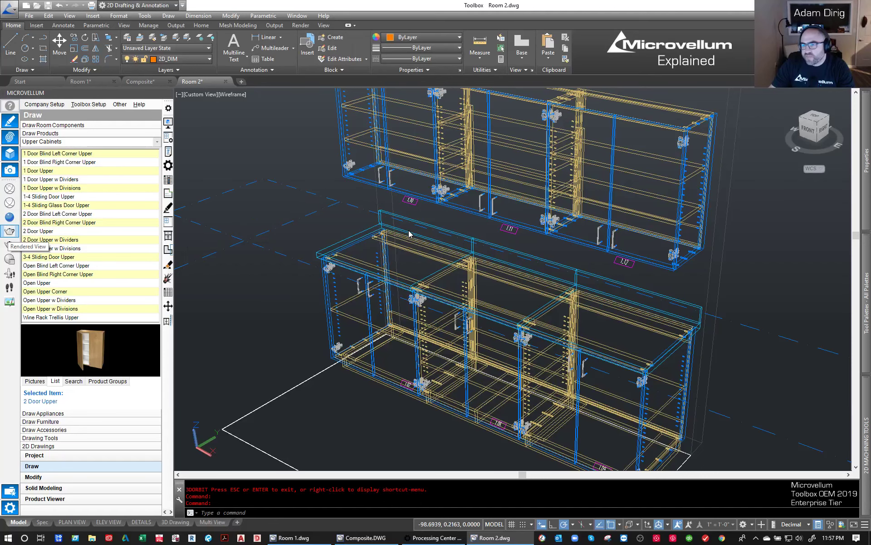
left_click(9, 231)
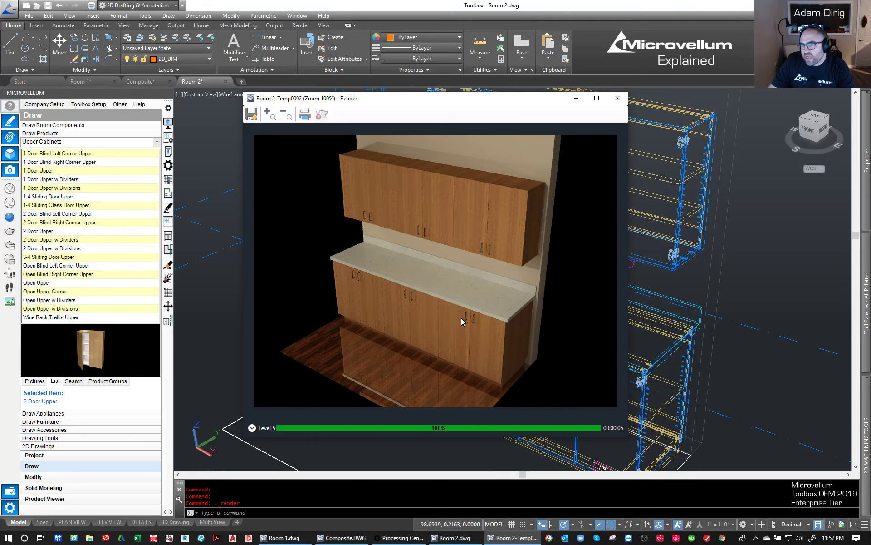
- Save the rendered image as Room 2-Temp0002.png in the 1008 MICROVELLUM EXPLAINED VIDEO folder with the default PNG options
left_click(251, 114)
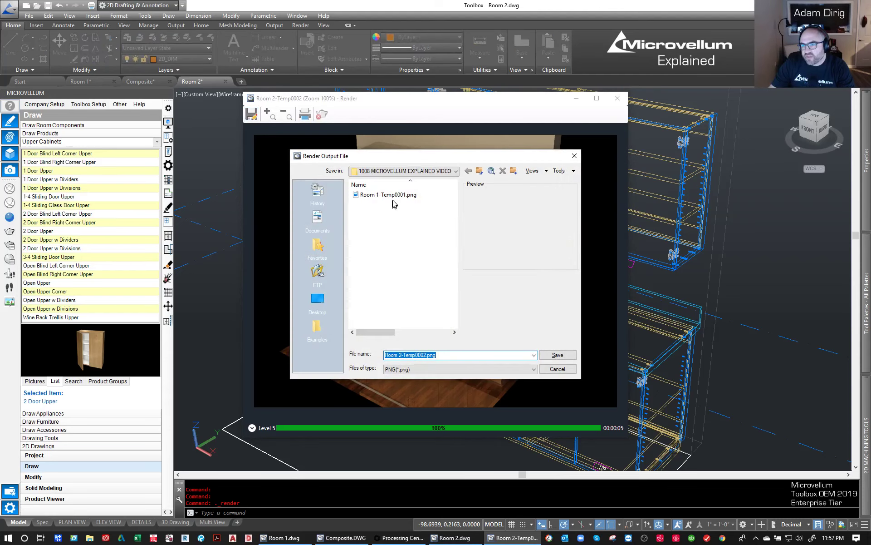
left_click(557, 356)
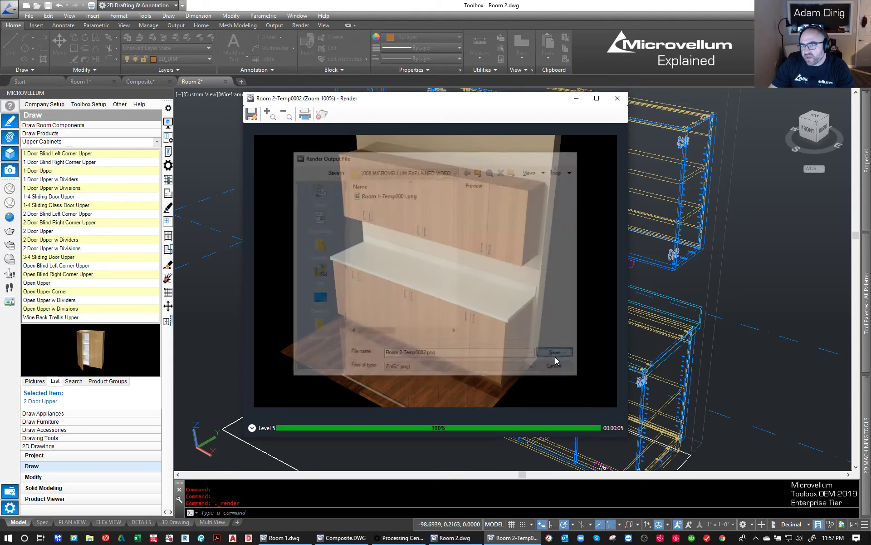
left_click(410, 320)
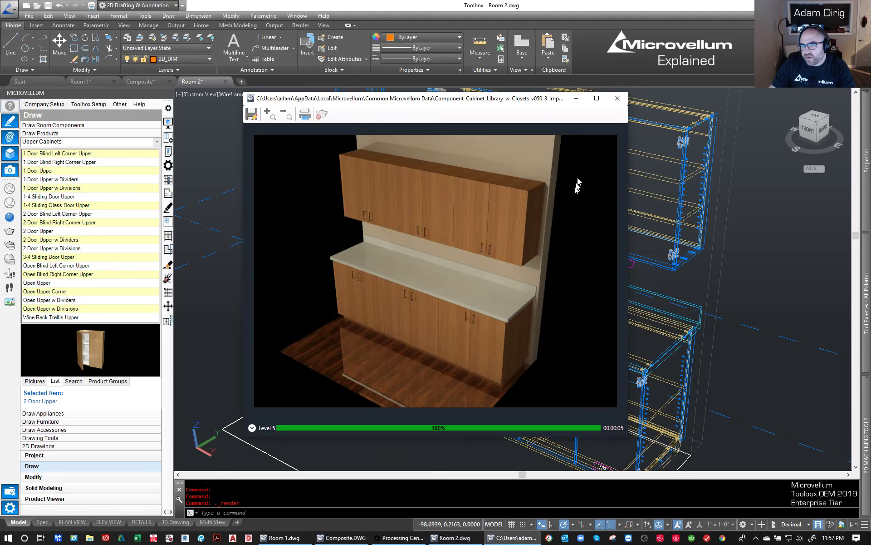
- Save another copy of the render, Room 2-Temp0002.png, to the Desktop as a 32-bit PNG at 150 dots per inch and close the render
left_click(251, 116)
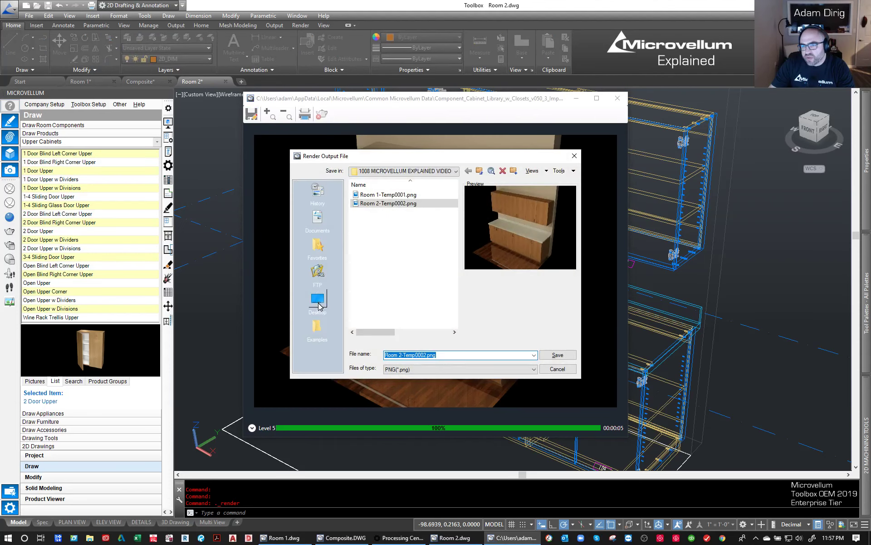
left_click(318, 301)
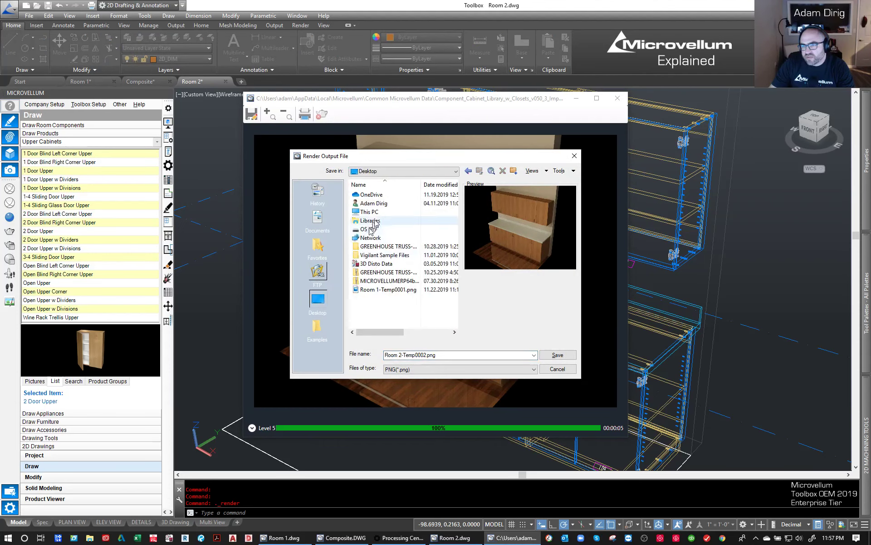
left_click(558, 355)
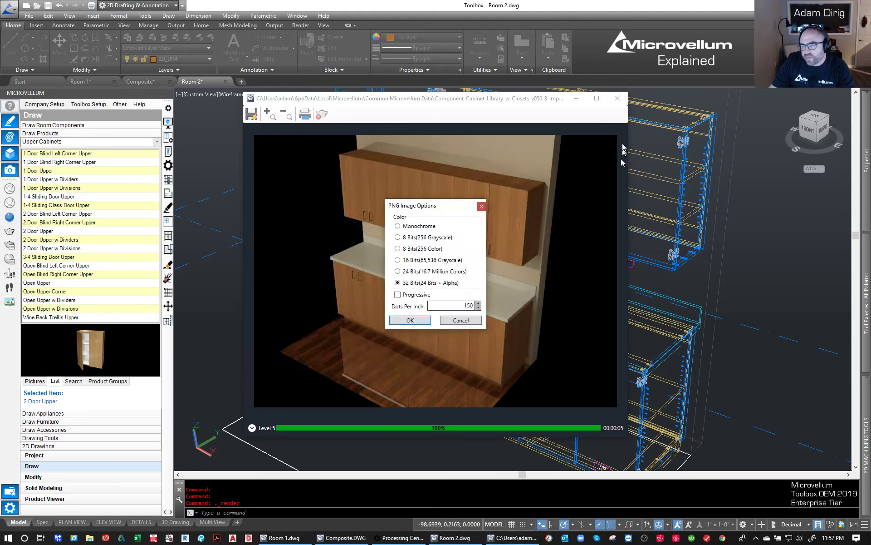
left_click(410, 321)
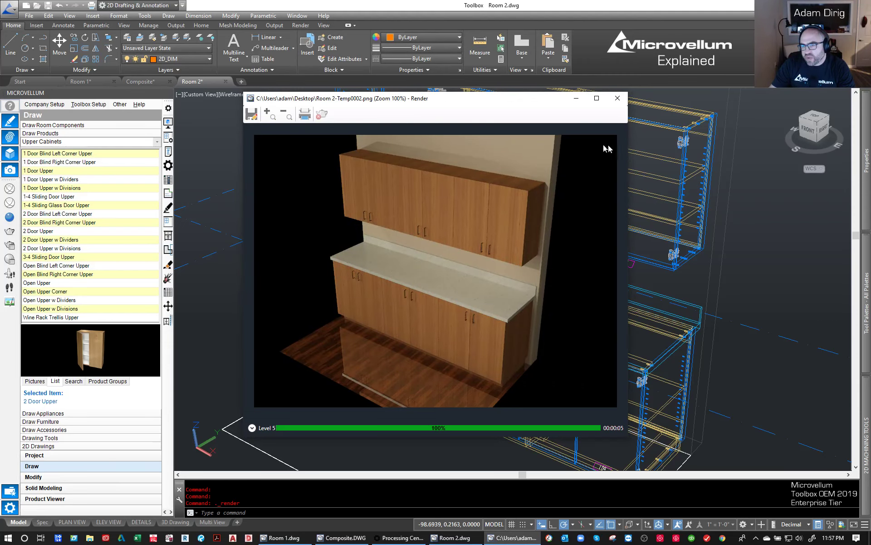
left_click(618, 98)
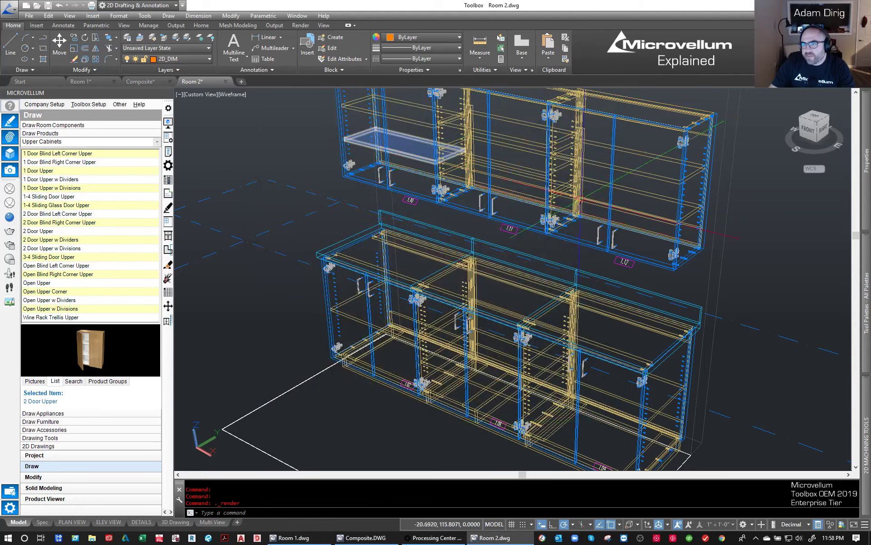
- Return the model view to parallel projection and show the room from the top
right_click(812, 129)
left_click(786, 143)
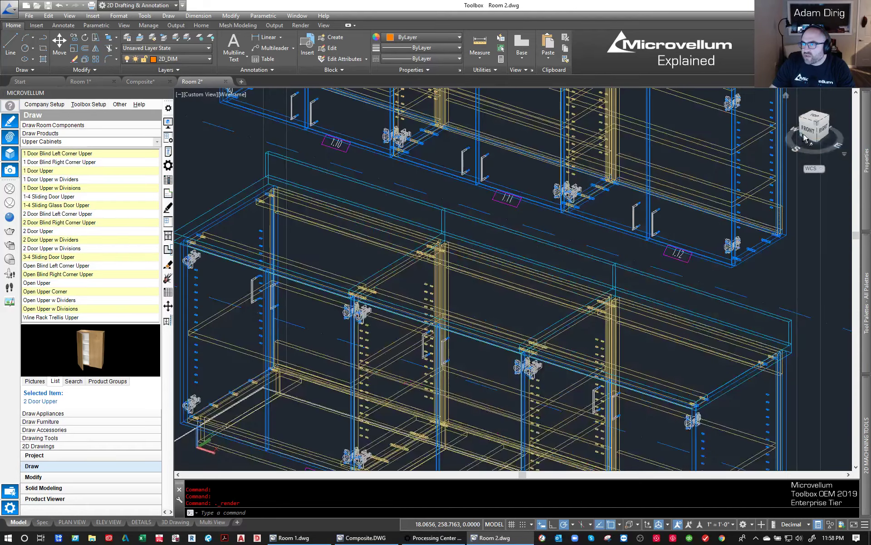
left_click(814, 119)
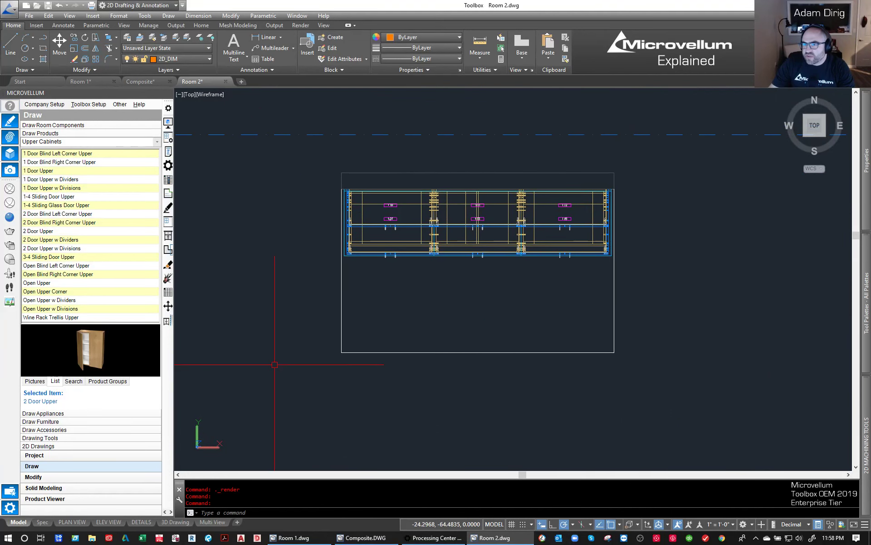
- Delete the existing viewport from the 3D Drawing layout and return to model space
left_click(176, 521)
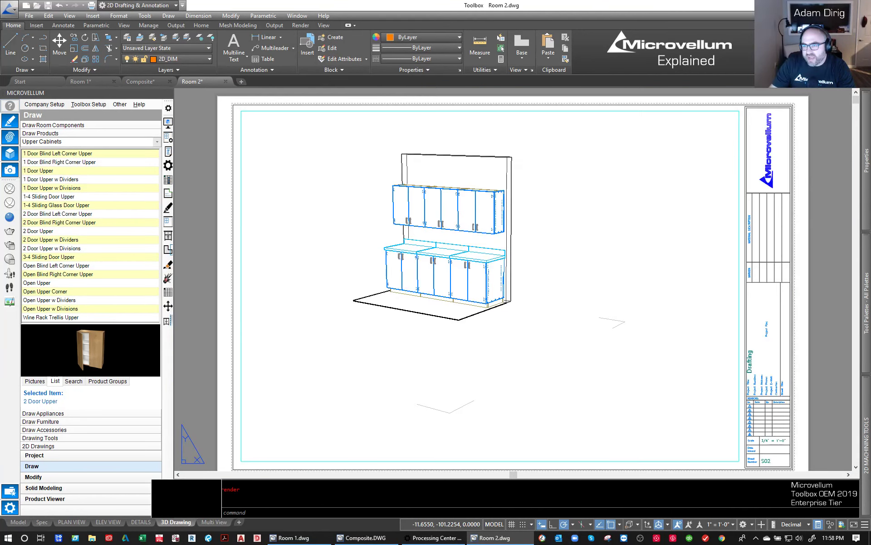
left_click(384, 110)
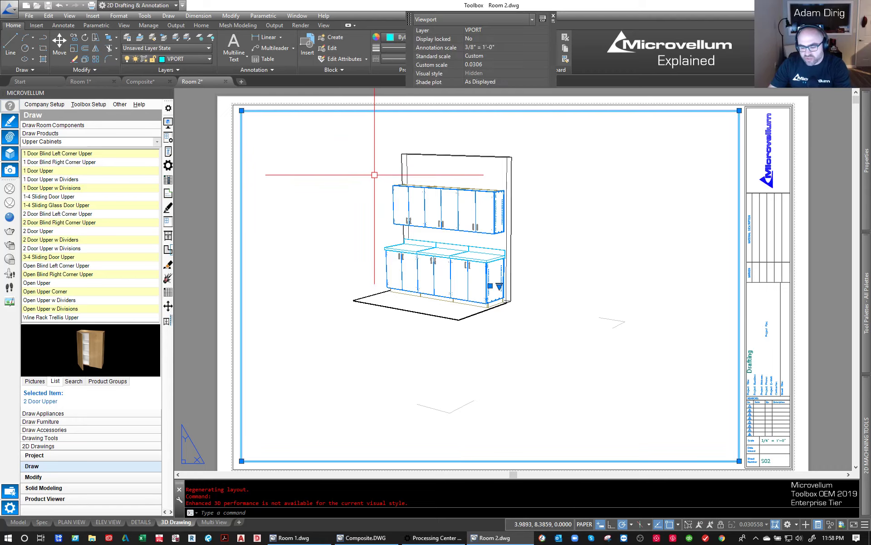
key("Delete")
left_click(515, 308)
key("Escape")
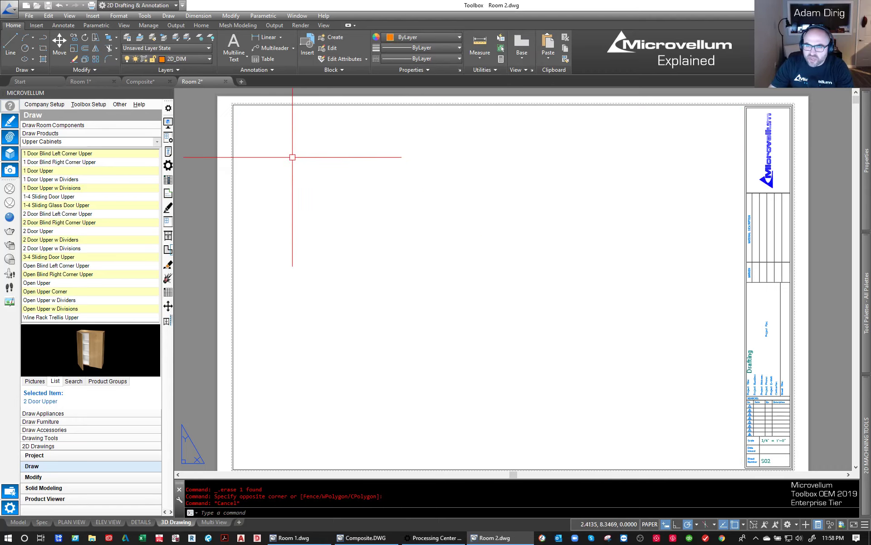
middle_click_drag(372, 243, 365, 235)
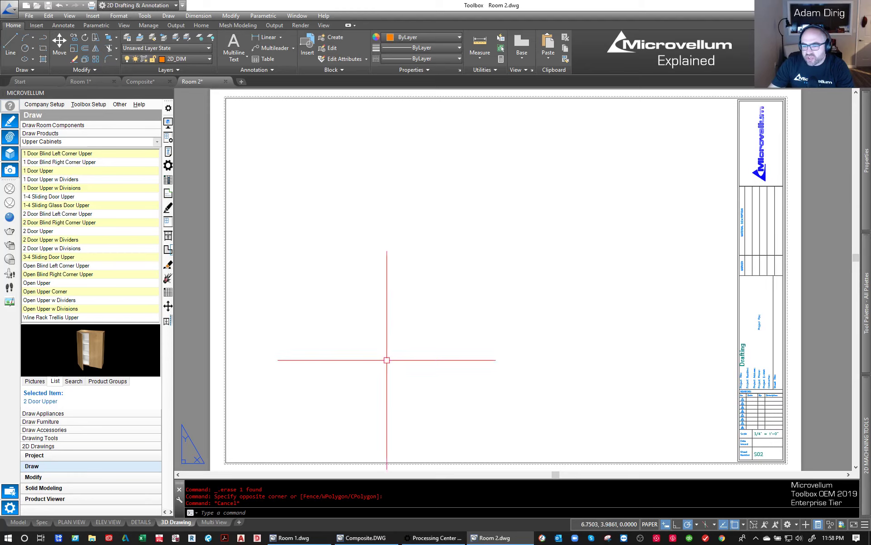
left_click(20, 521)
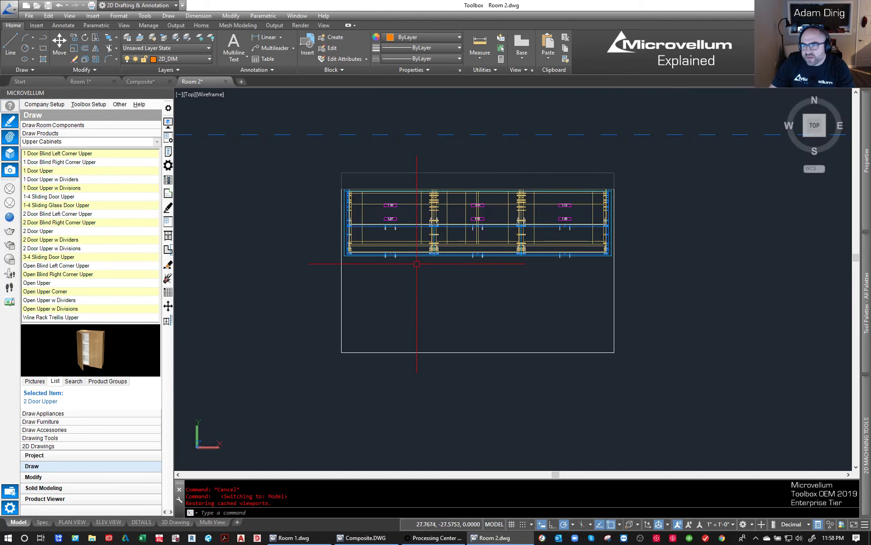
- Create a front base view of the wall and all cabinets from model space on the 3D Drawing layout, in the sheet's lower left area
left_click(526, 41)
left_click(531, 72)
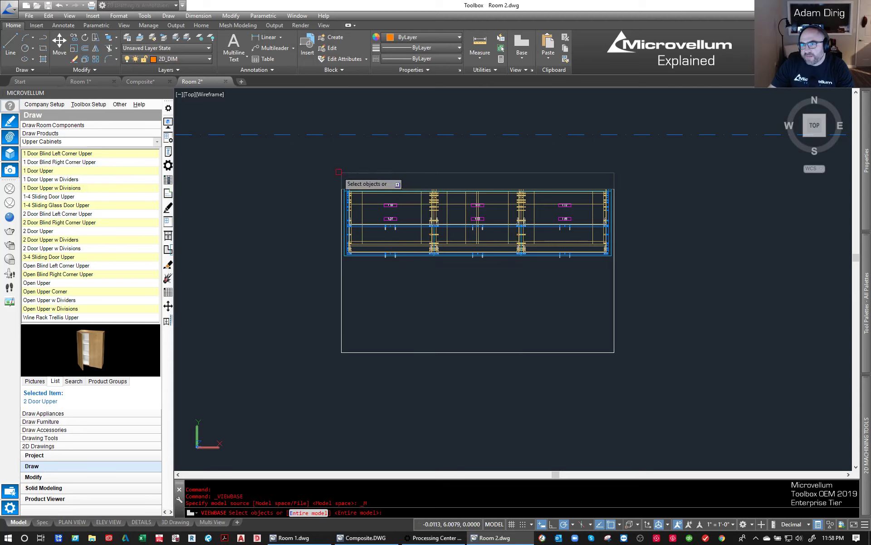
left_click(317, 162)
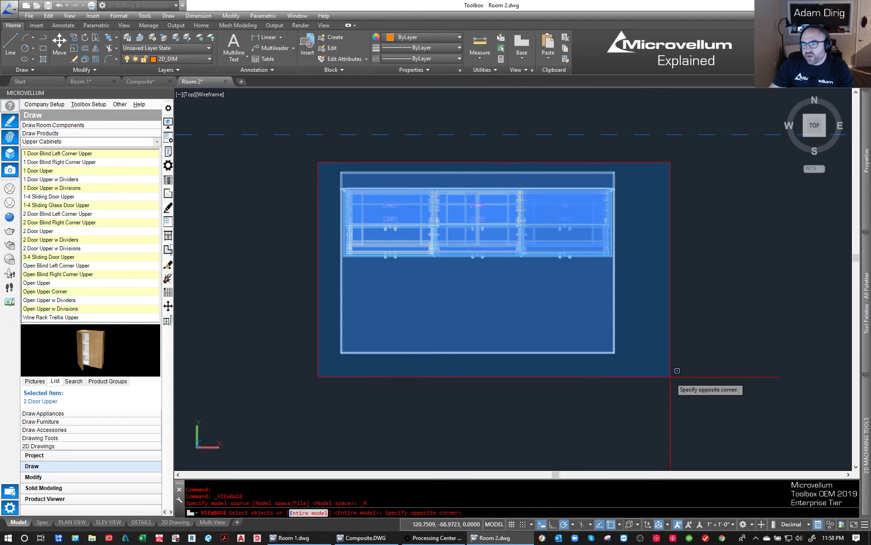
left_click(675, 269)
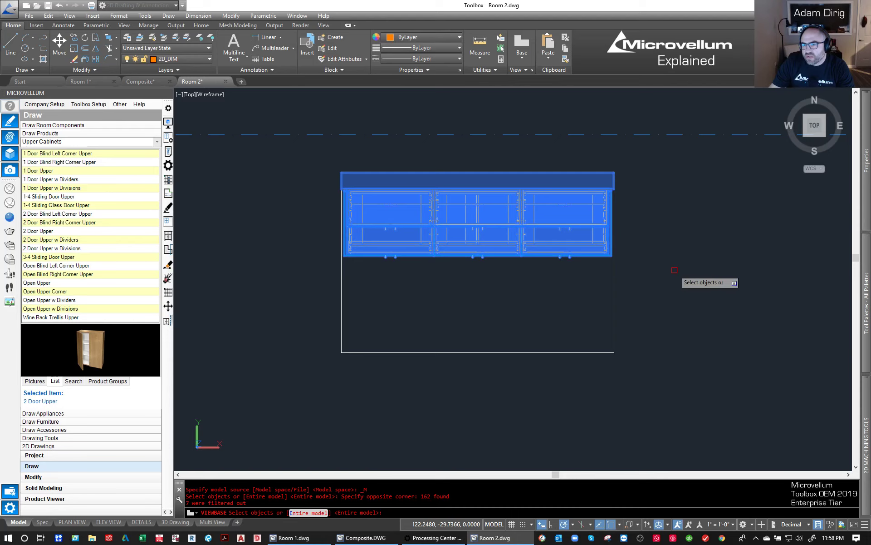
key("Return")
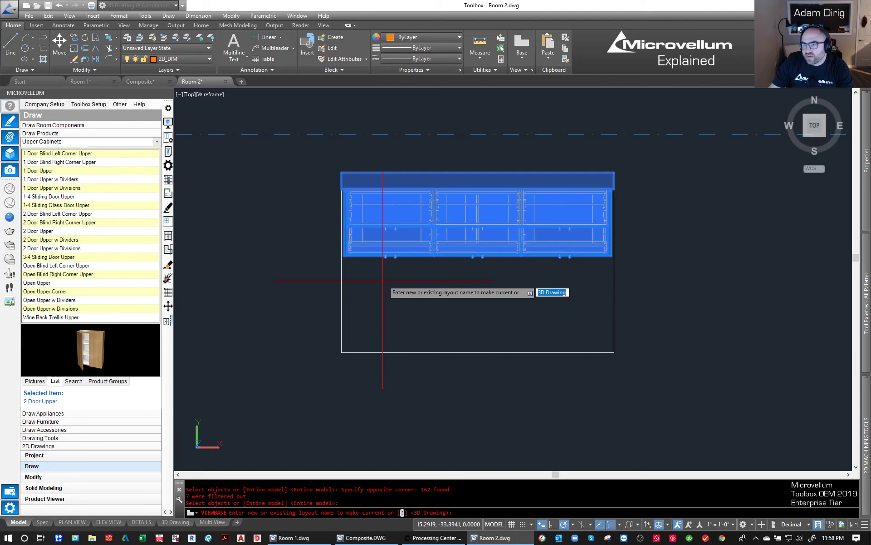
key("Return")
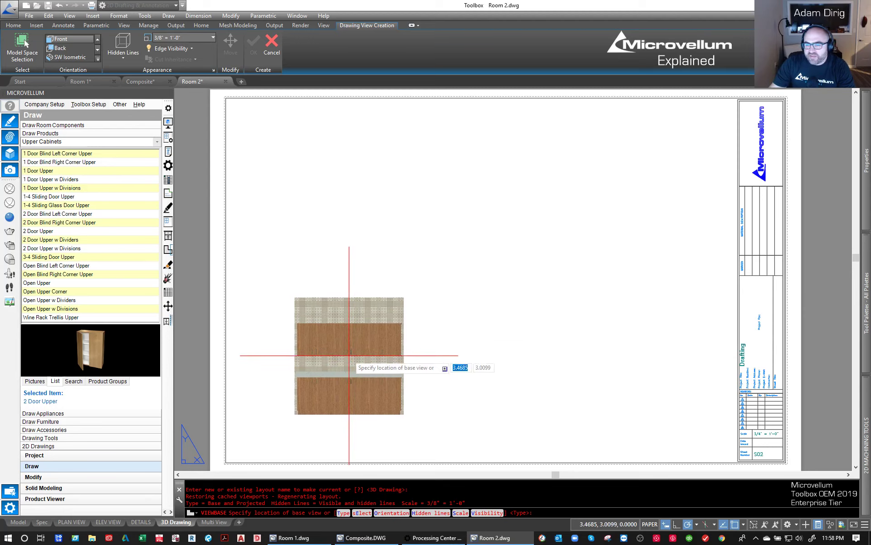
left_click(350, 356)
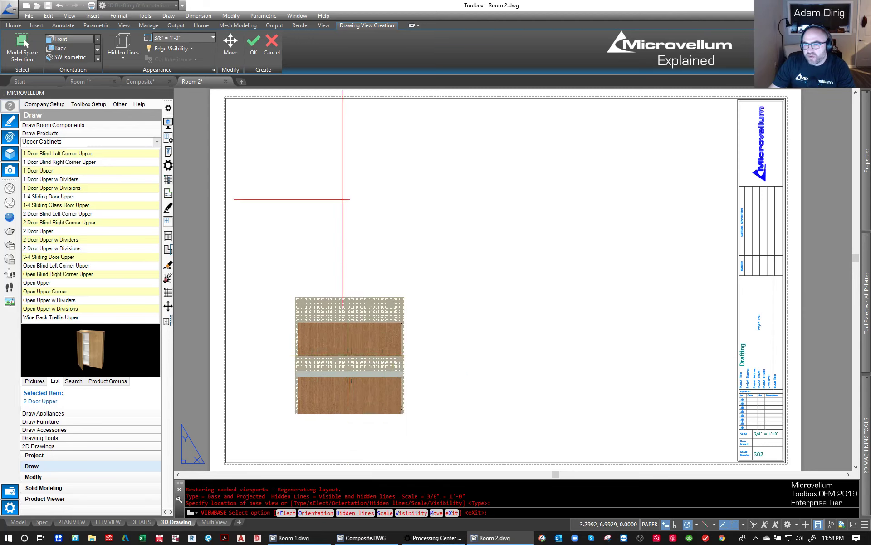
key("Return")
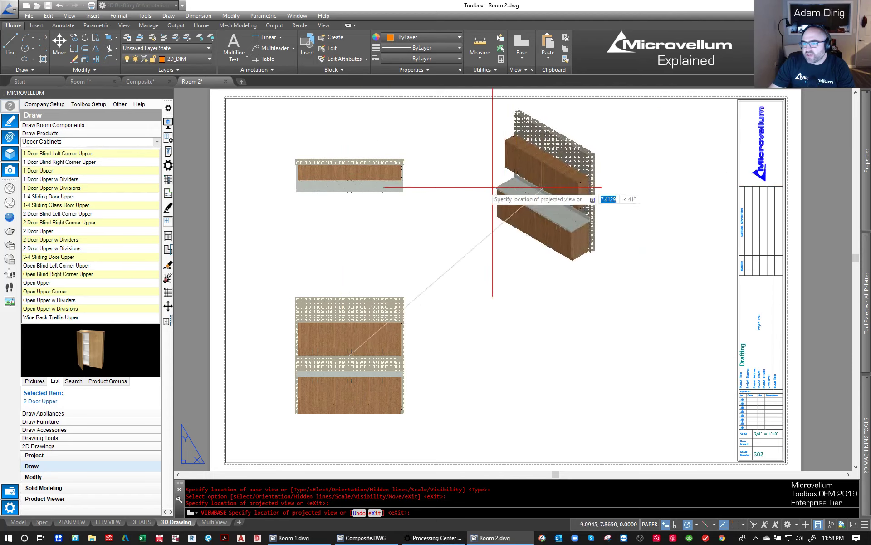
- Project a top view above the front view and an isometric view near the sheet's upper right, and finish the view creation
left_click(326, 179)
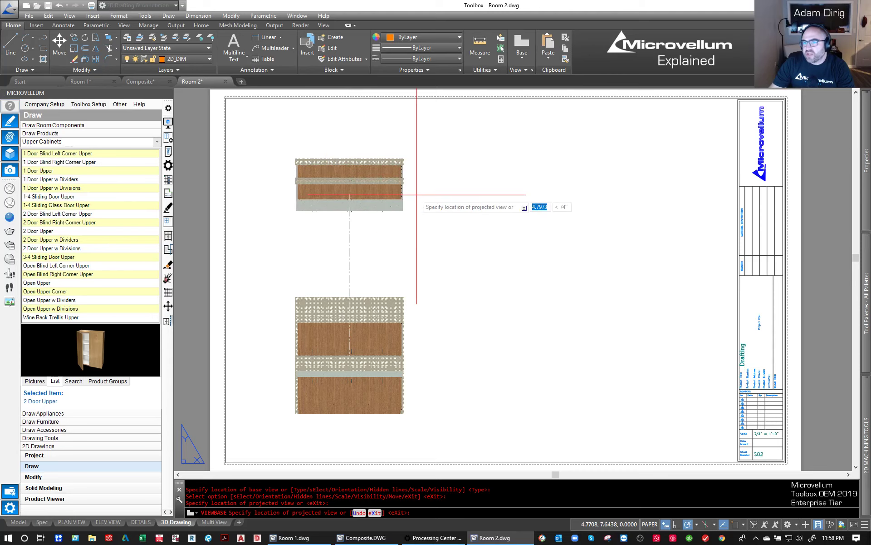
scroll(673, 178, "down", 2)
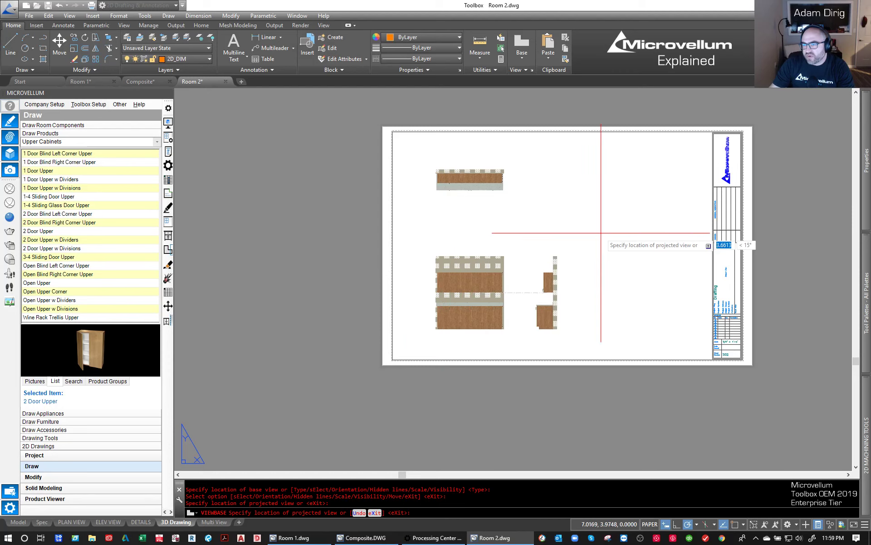
scroll(667, 156, "up", 2)
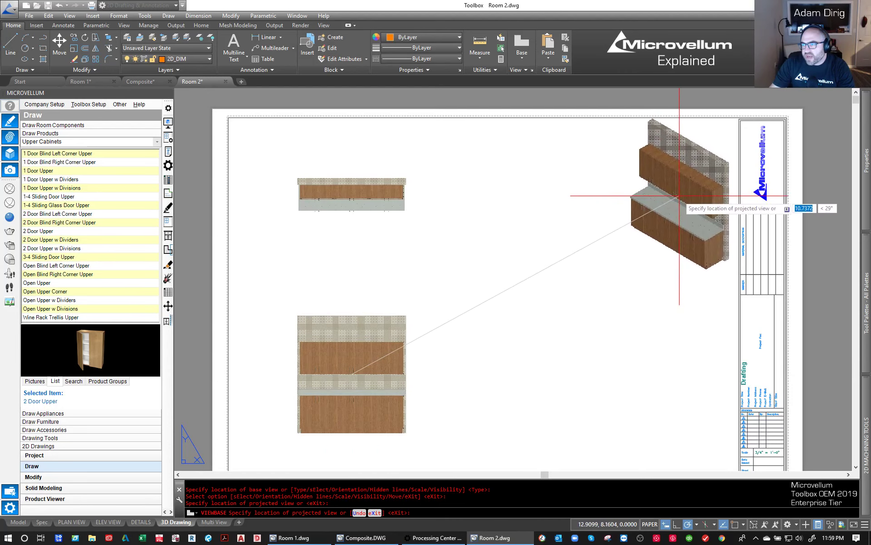
left_click(683, 199)
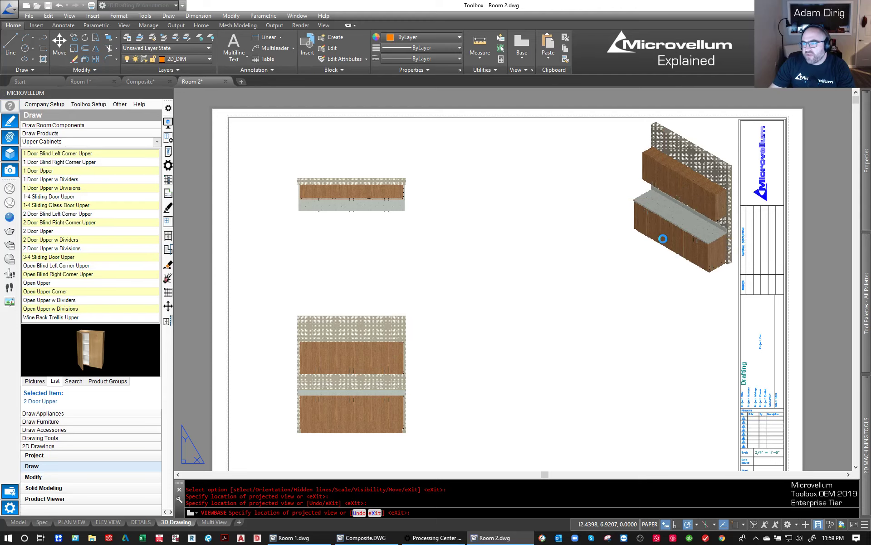
key("Return")
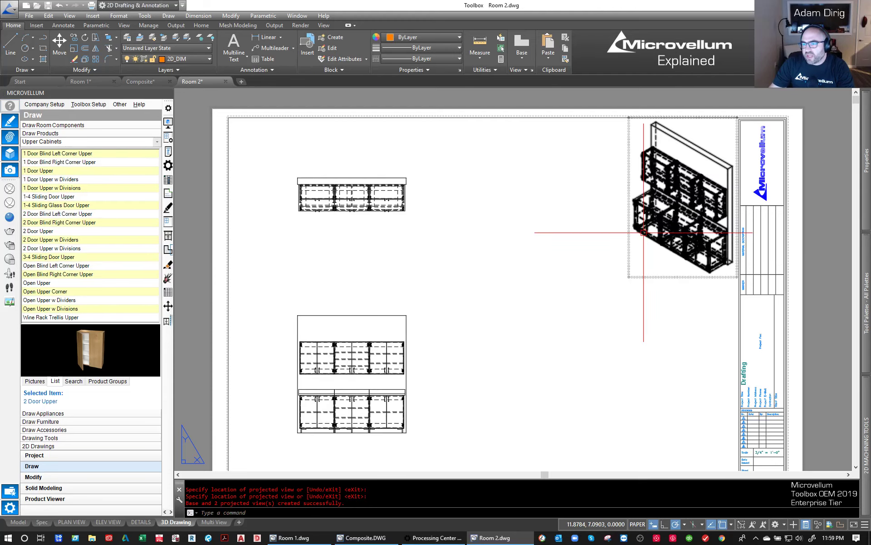
- Edit the front base view to use the Visible lines style instead of showing hidden lines
scroll(585, 190, "down", 2)
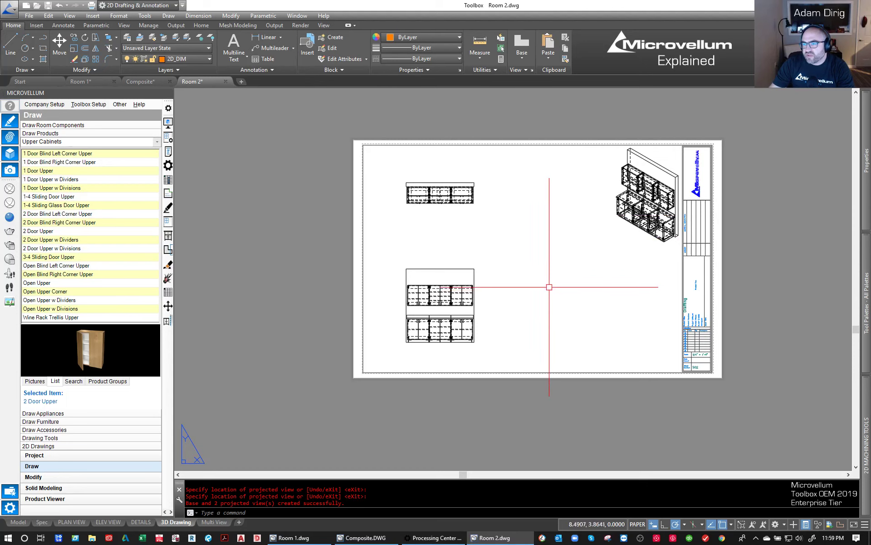
scroll(524, 285, "up", 2)
mouse_move(541, 238)
middle_mouse_down()
mouse_move(520, 271)
mouse_move(505, 272)
middle_mouse_up()
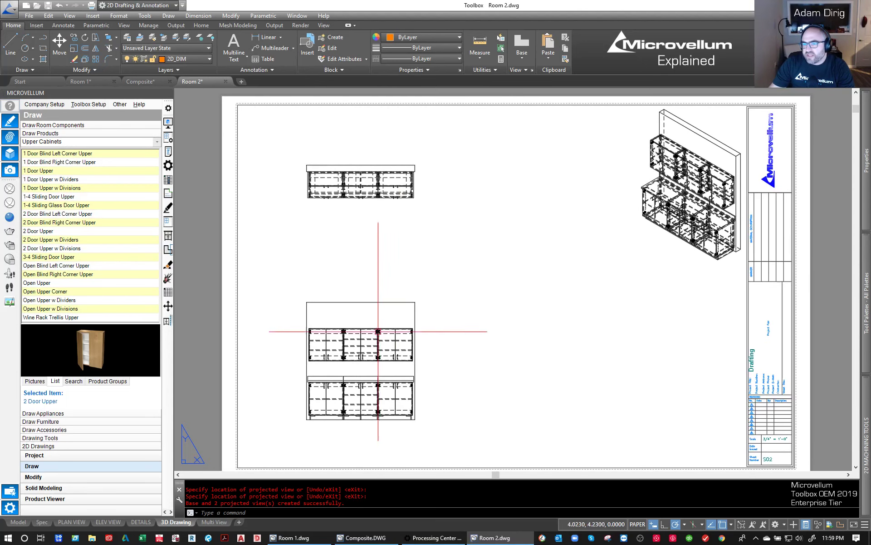
left_click(356, 301)
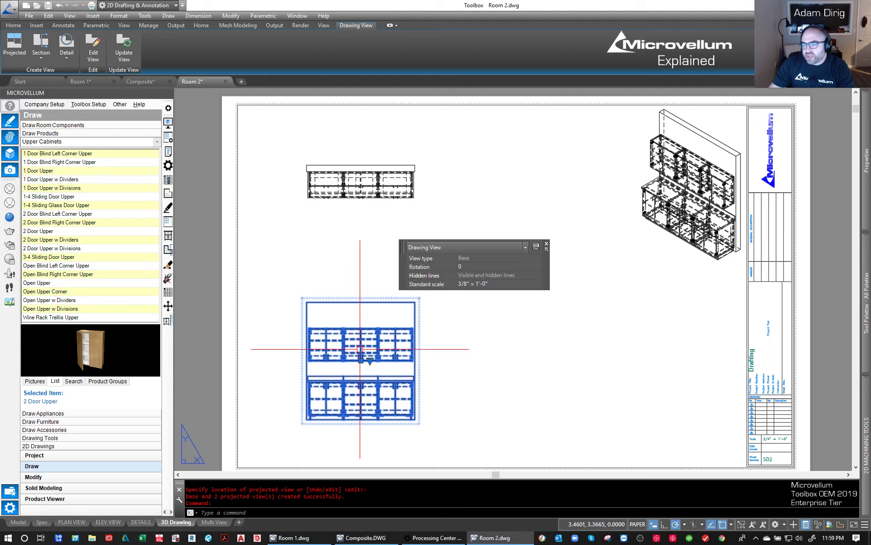
left_click(93, 43)
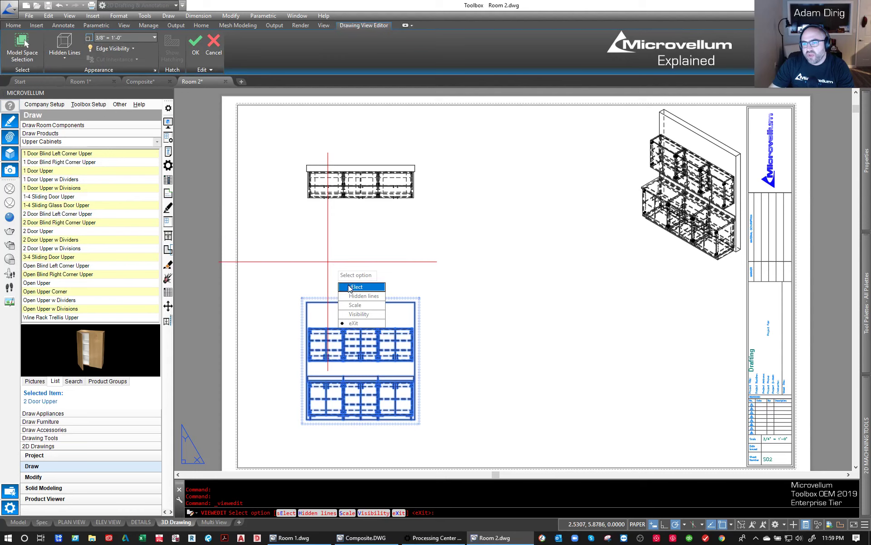
left_click(353, 297)
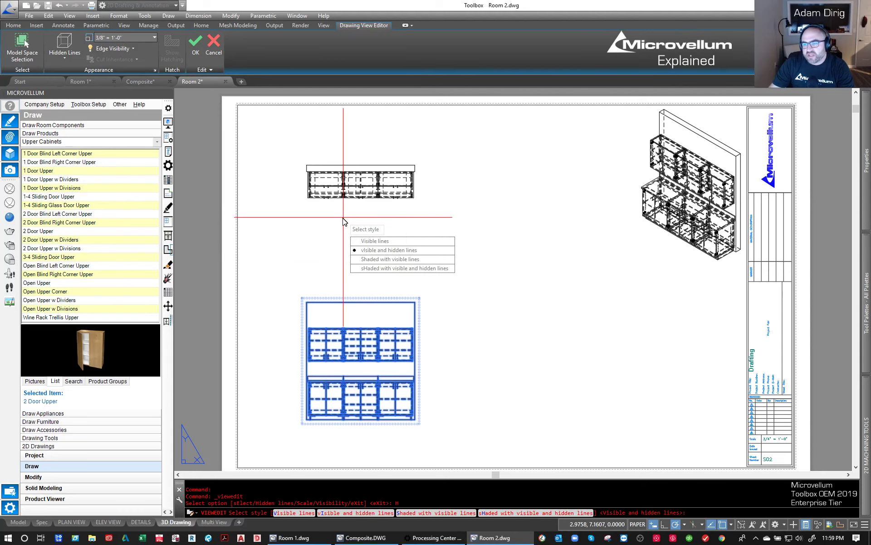
left_click(375, 241)
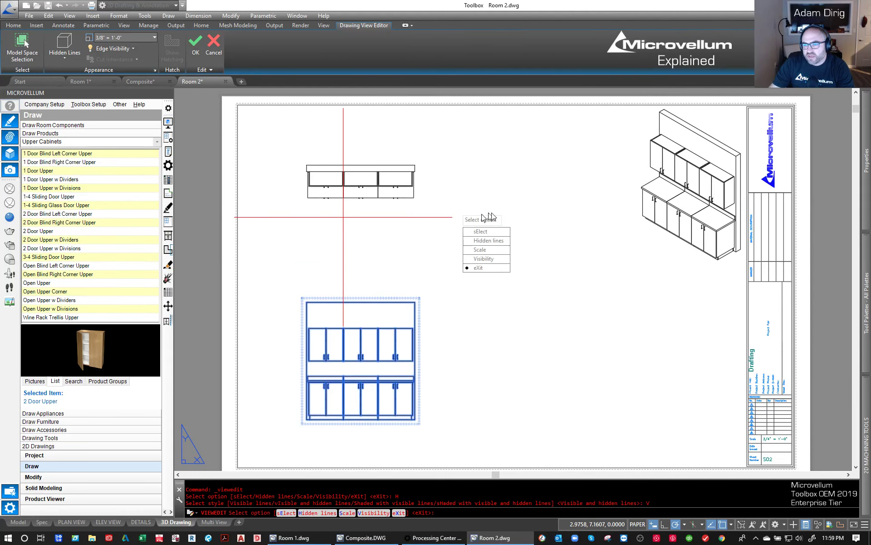
key("Escape")
left_click(564, 273)
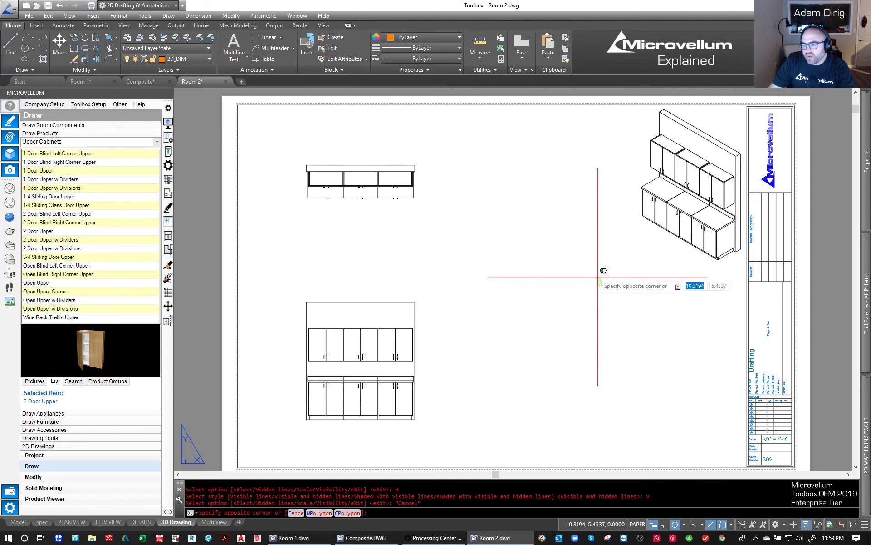
- Set the isometric view's scale to 1/4" = 1'-0"
left_click(663, 202)
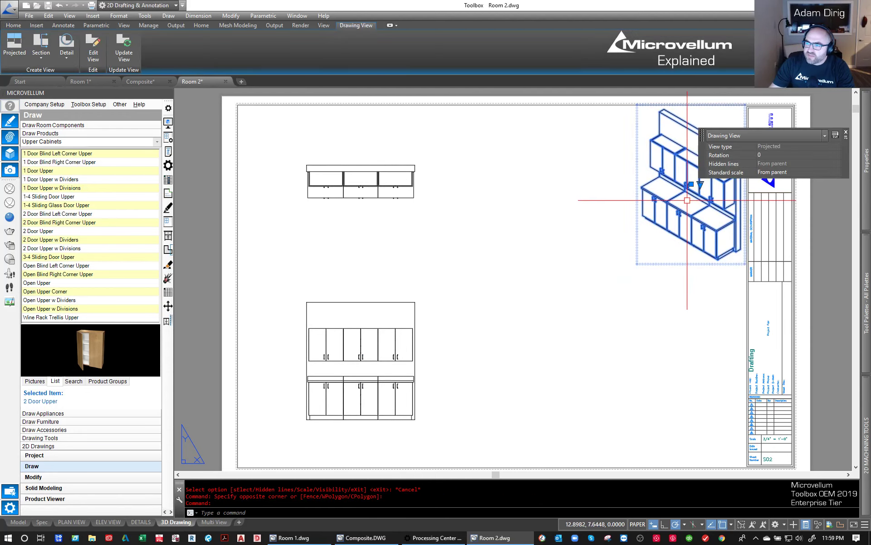
key("Escape")
key("Escape")
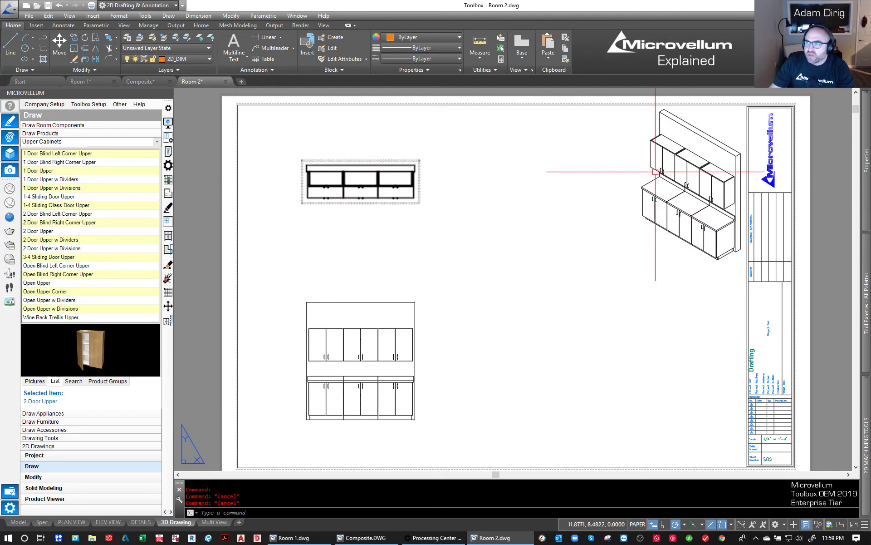
left_click(701, 184)
left_click(700, 185)
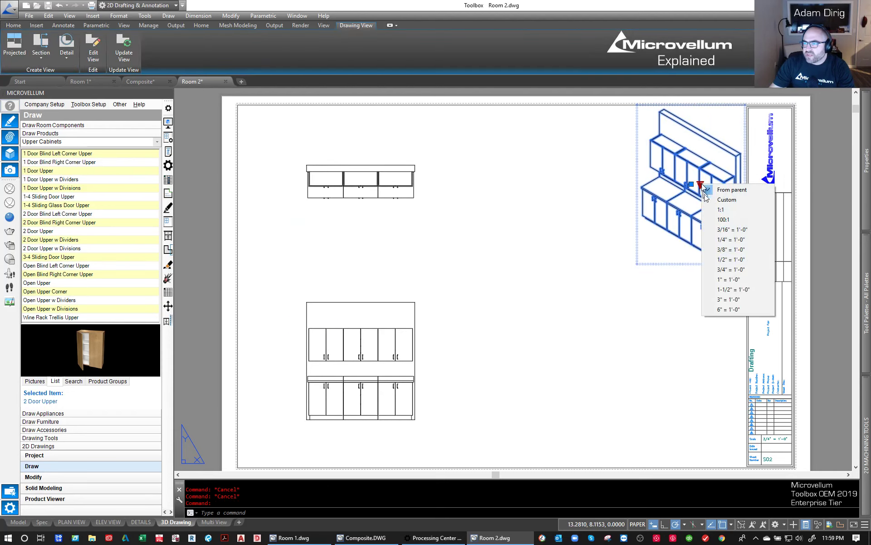
left_click(724, 240)
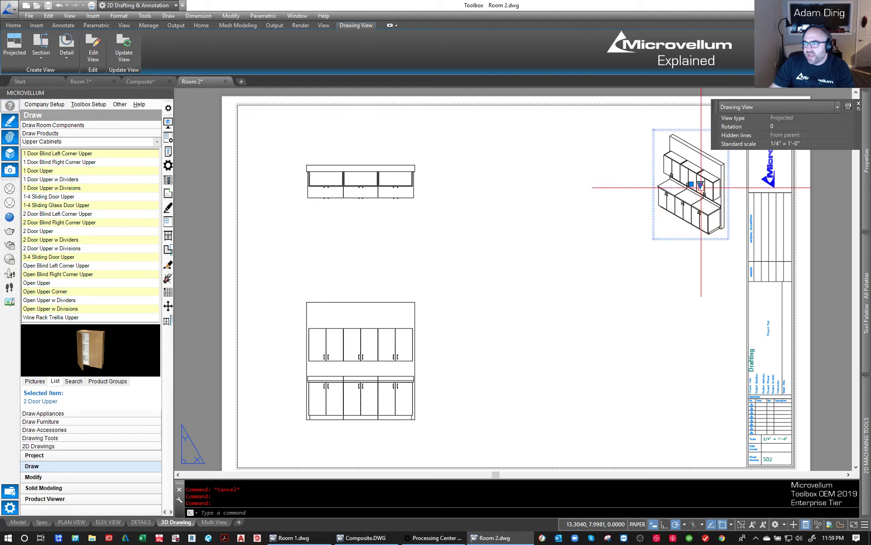
- Set the isometric view's own scale to 3/8" = 1'-0", independent of the parent view, and deselect it
left_click(701, 185)
left_click(729, 251)
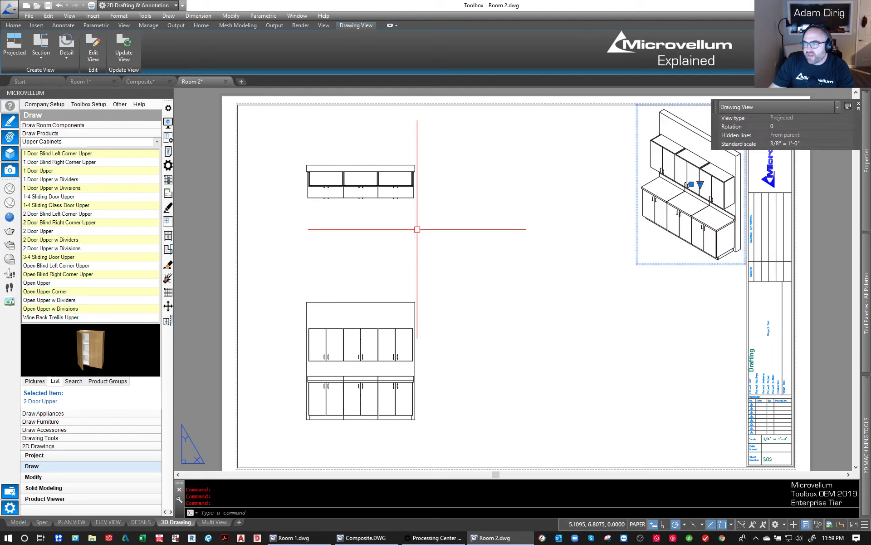
left_click(597, 252)
key("Escape")
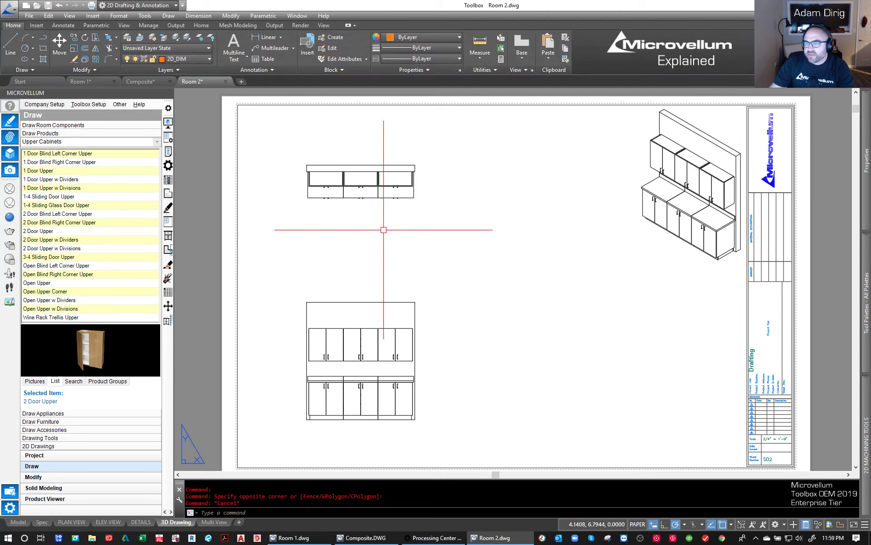
- Set the front base view's scale to 3/4" = 1'-0"
left_click(343, 334)
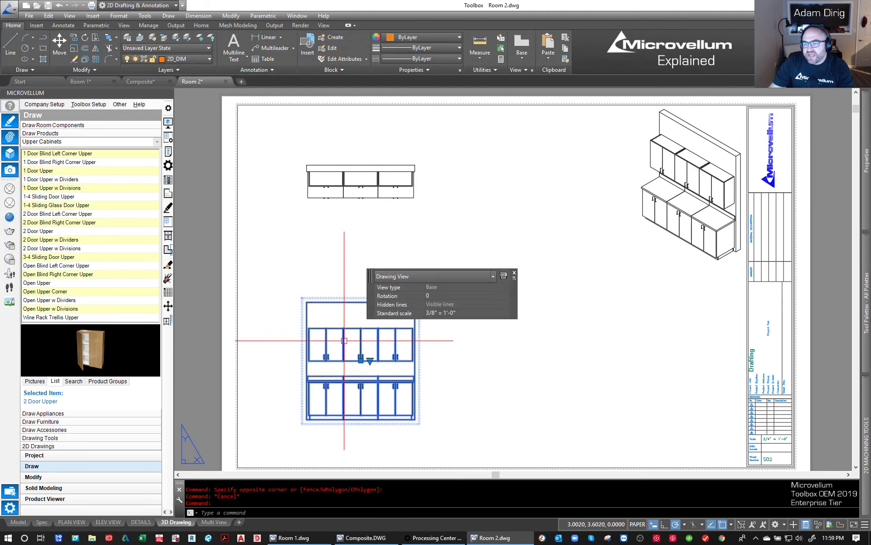
left_click(370, 361)
left_click(400, 435)
key("Escape")
scroll(382, 290, "down", 2)
scroll(382, 290, "up", 3)
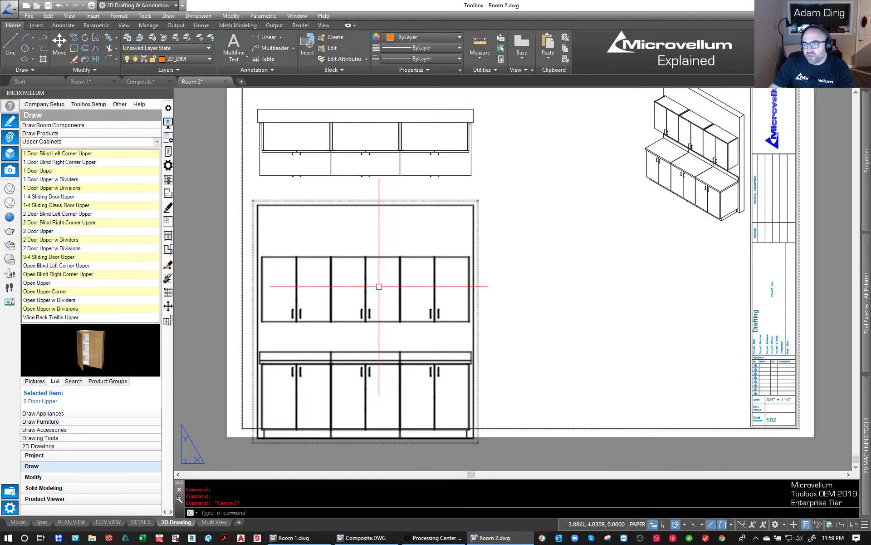
- Move the top view up to the sheet's upper border and the front view up until it fits inside the lower border
scroll(364, 250, "down", 2)
left_click(364, 180)
left_click(364, 183)
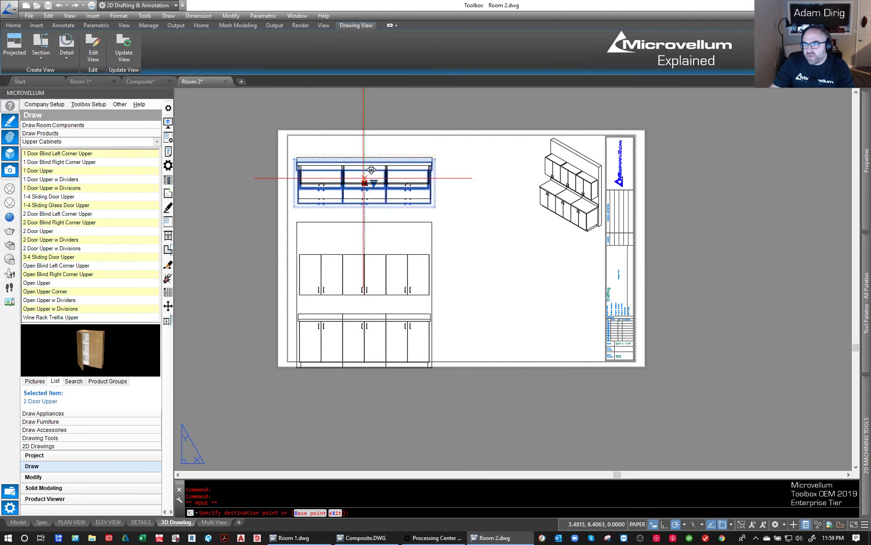
left_click(364, 158)
left_click(364, 318)
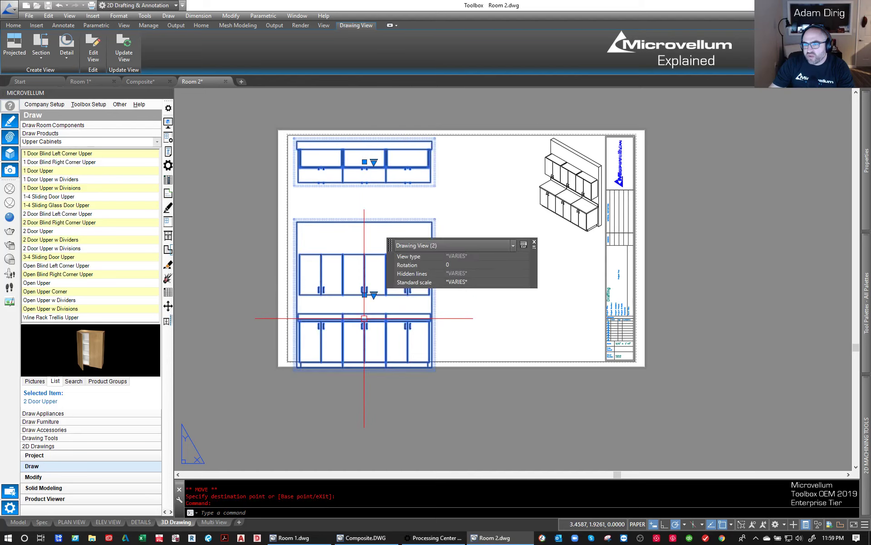
left_click(365, 294)
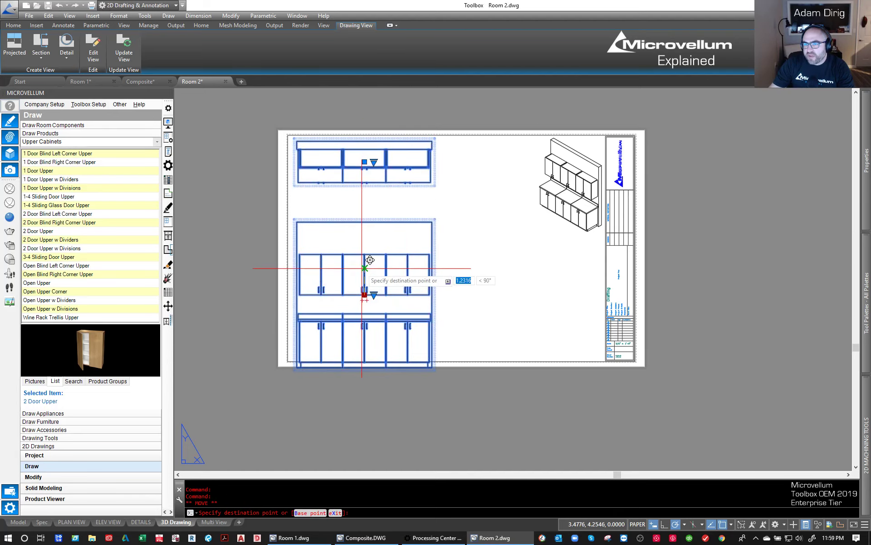
key("Escape")
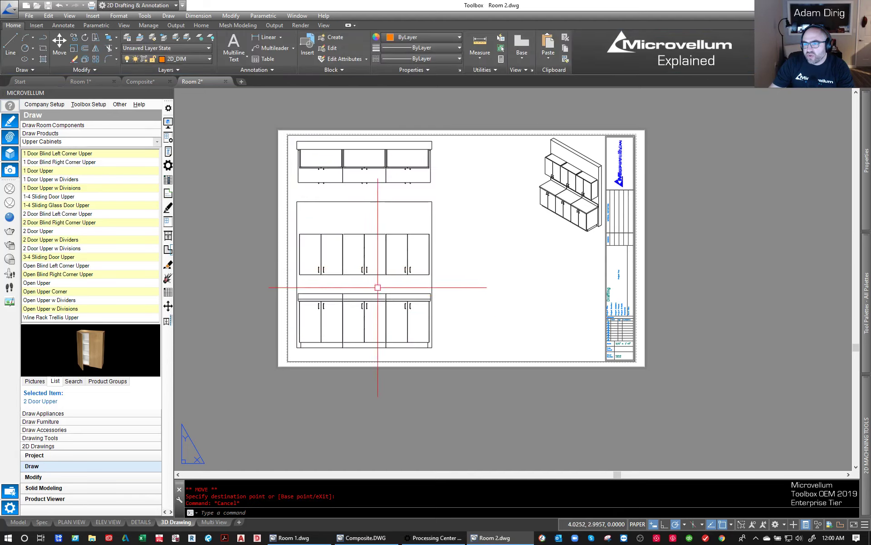
- Create a full section view through the leftmost base and upper cabinets of the front view, placing it off the sheet's left side
scroll(443, 324, "up", 3)
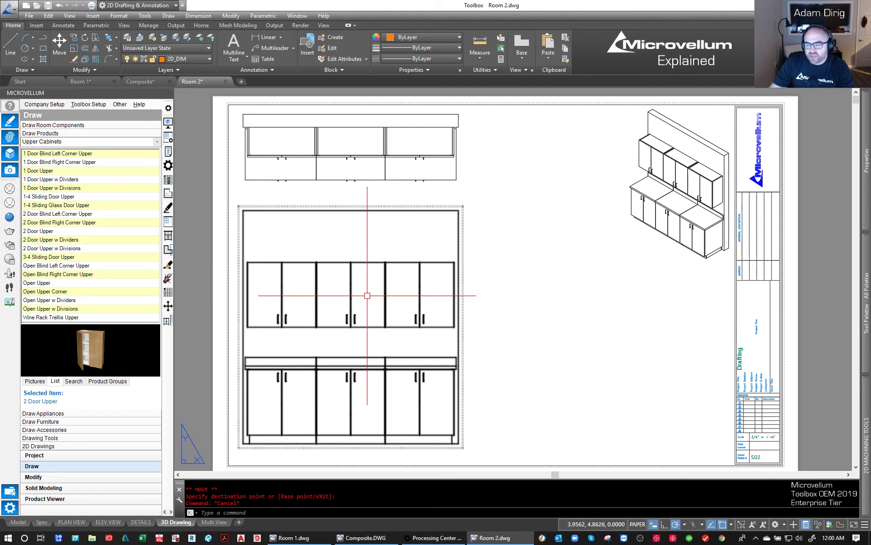
left_click(262, 261)
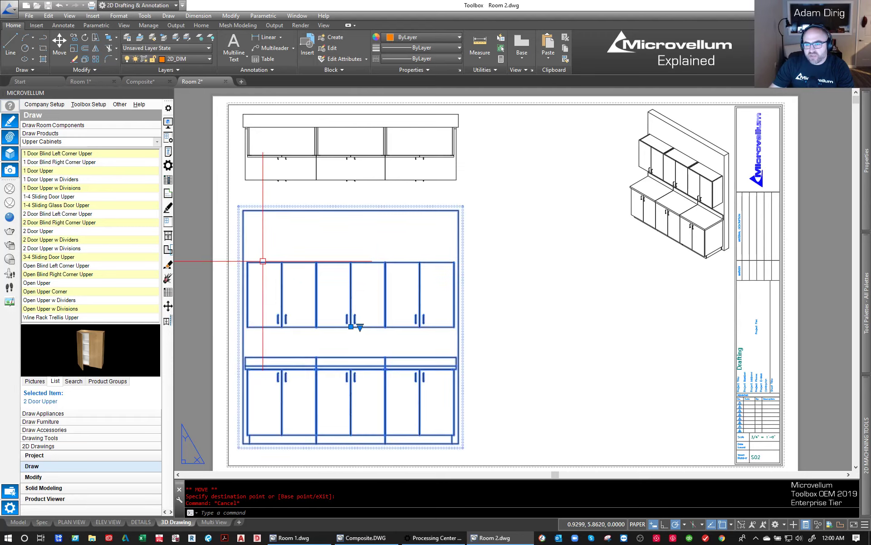
left_click(41, 45)
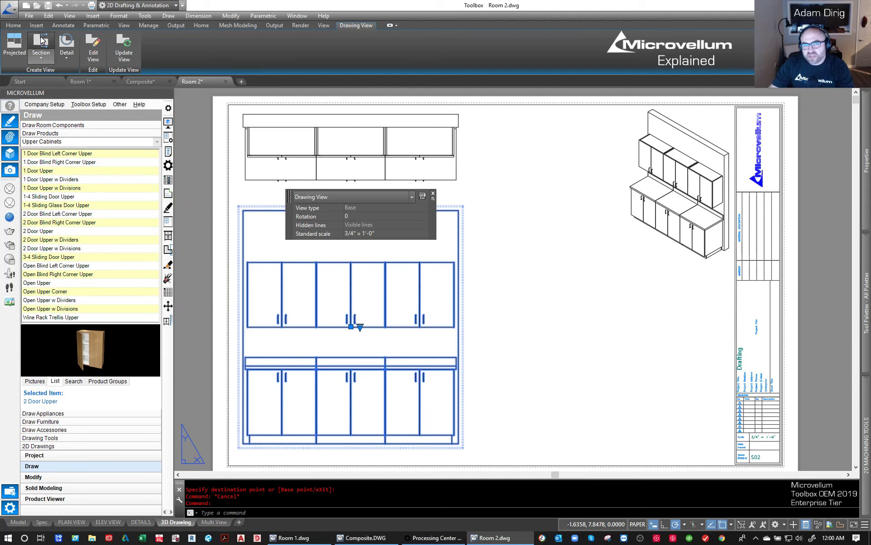
left_click(269, 451)
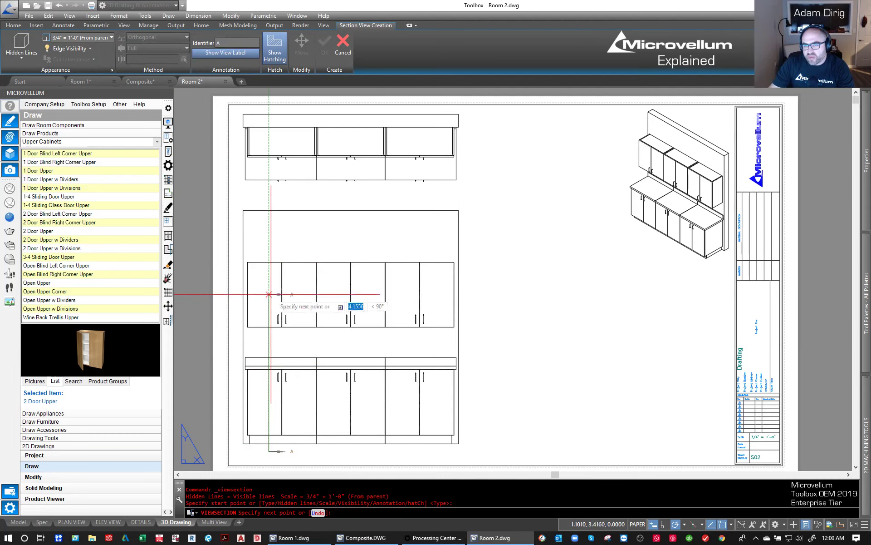
left_click(269, 252)
scroll(269, 253, "down", 2)
key("Return")
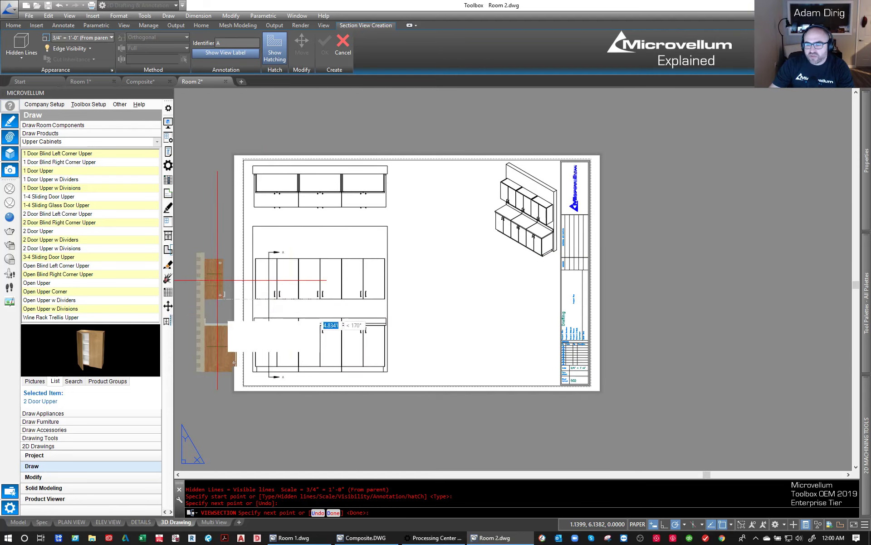
middle_click_drag(220, 315, 337, 304)
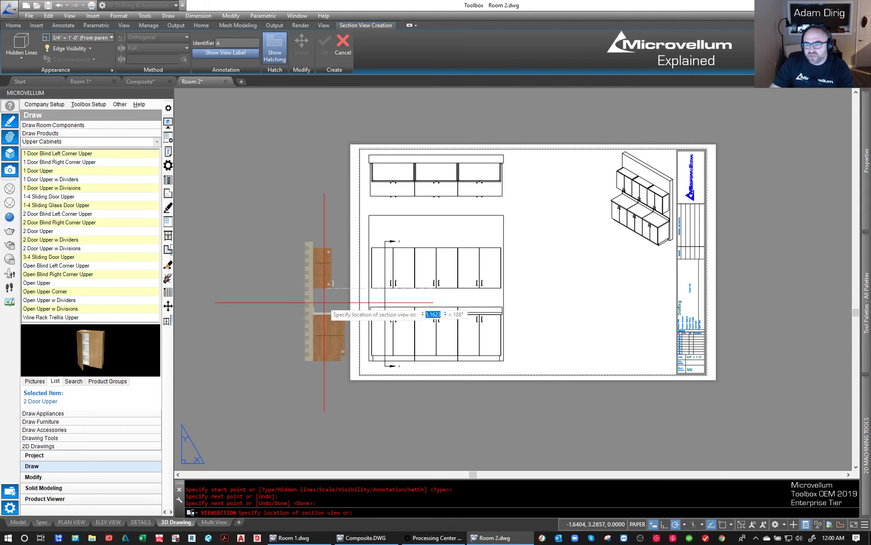
left_click(309, 304)
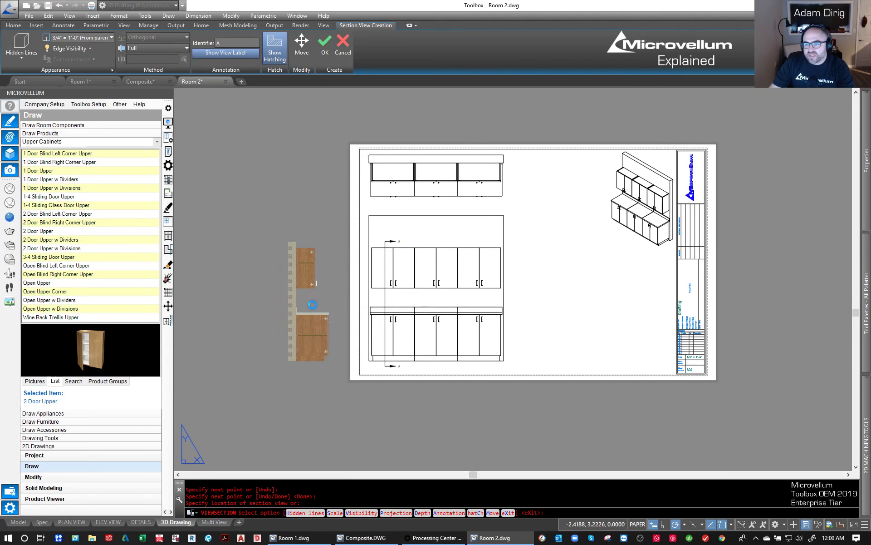
key("Return")
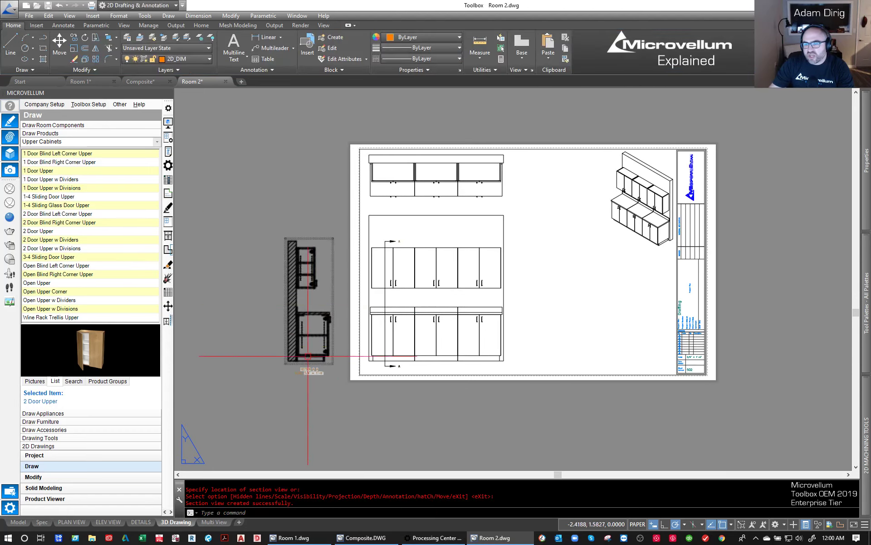
- Move the new section view onto the sheet, just right of the front view and aligned with it
left_click(326, 301)
key("Return")
left_click(314, 284)
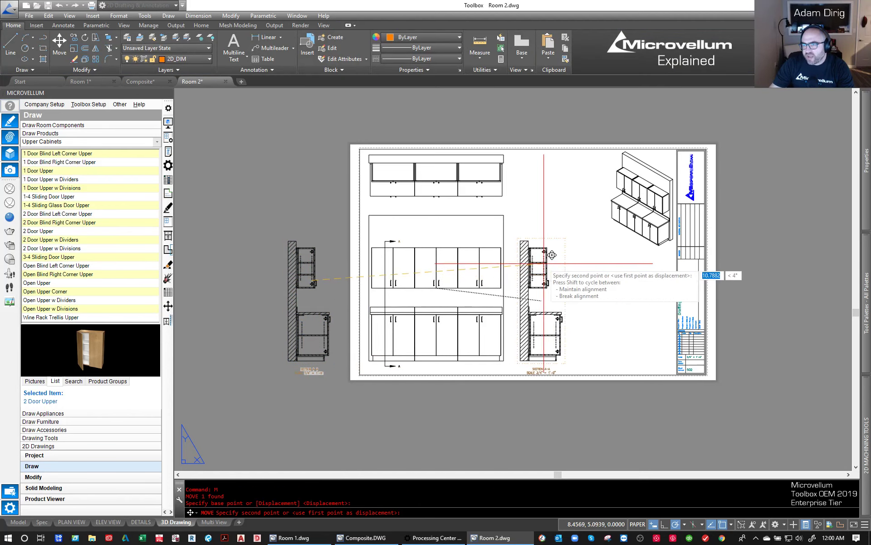
left_click(543, 264)
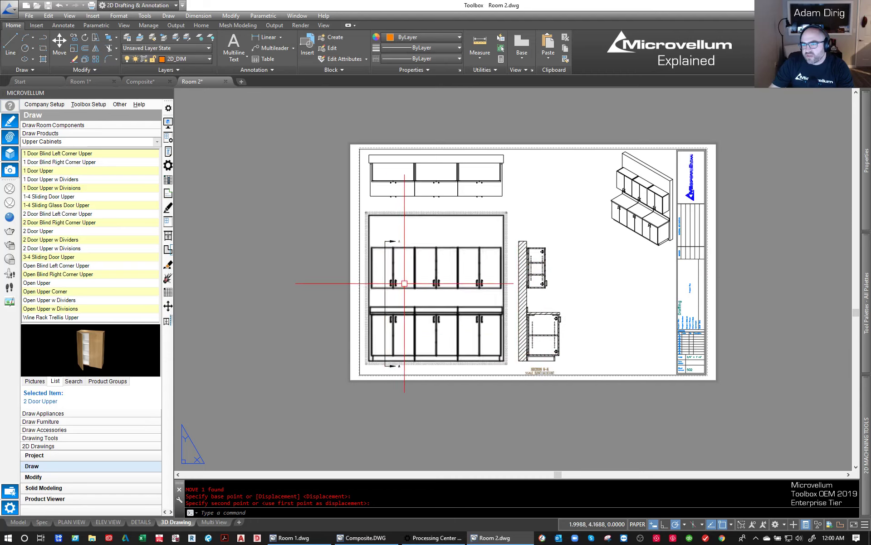
- Create a second section view through the middle cabinets of the front view, level with the first cut, placing it off the sheet's left side
left_click(457, 268)
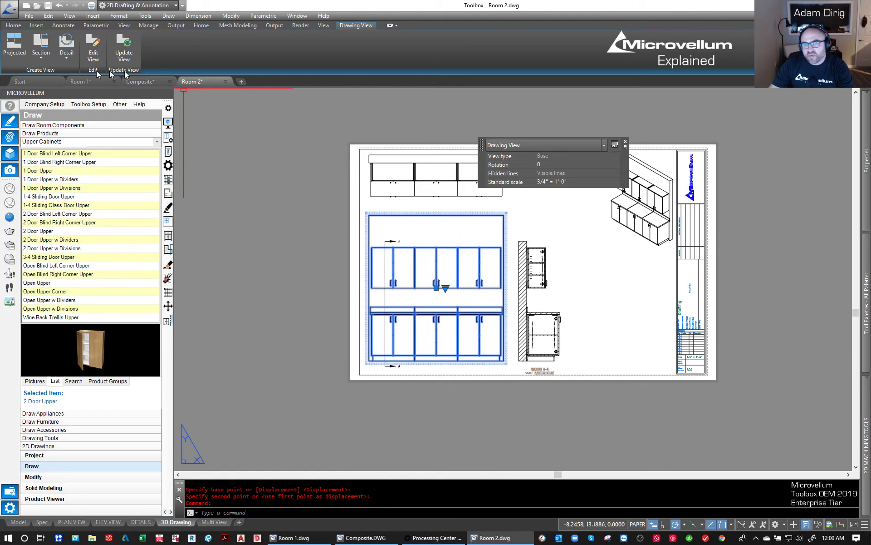
left_click(52, 40)
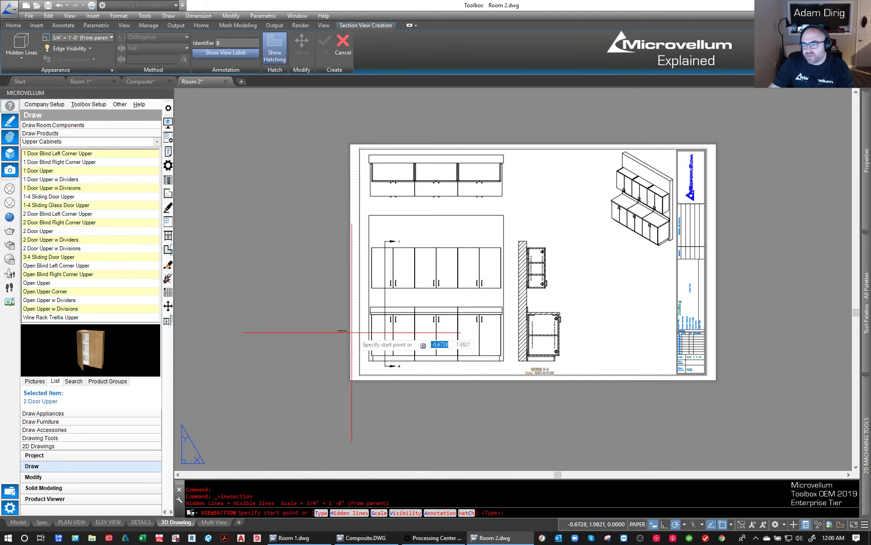
scroll(396, 369, "up", 2)
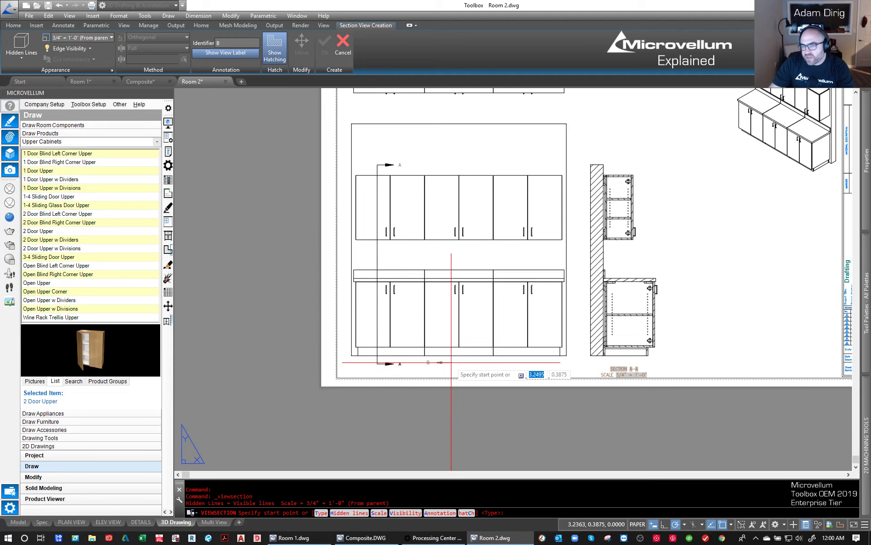
scroll(402, 368, "up", 2)
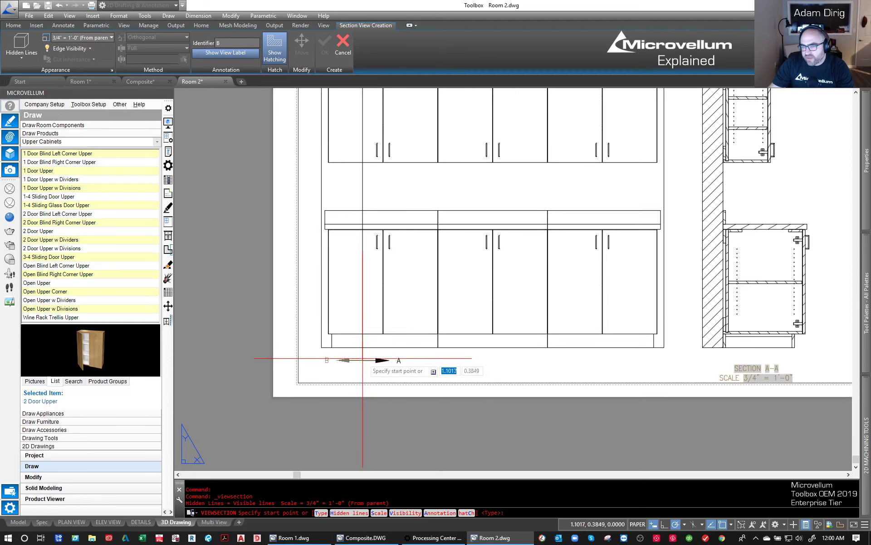
left_click(362, 358)
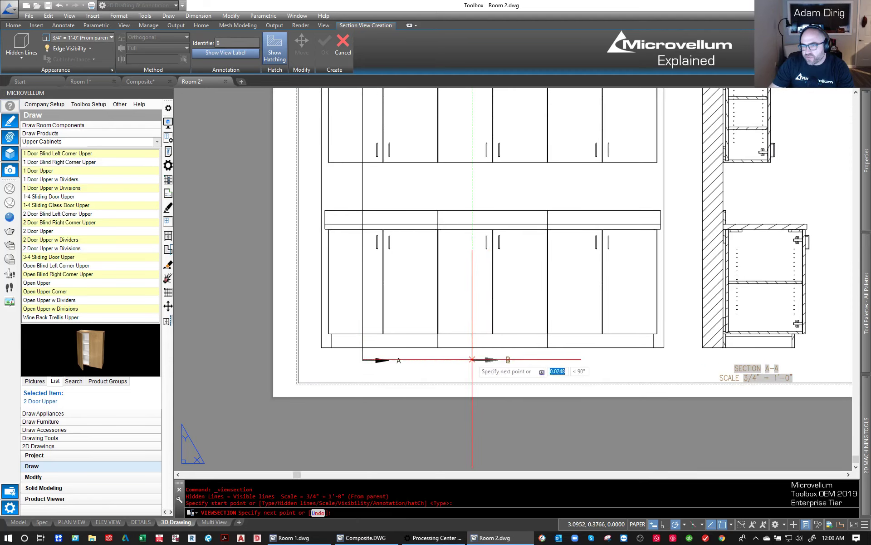
scroll(472, 359, "down", 4)
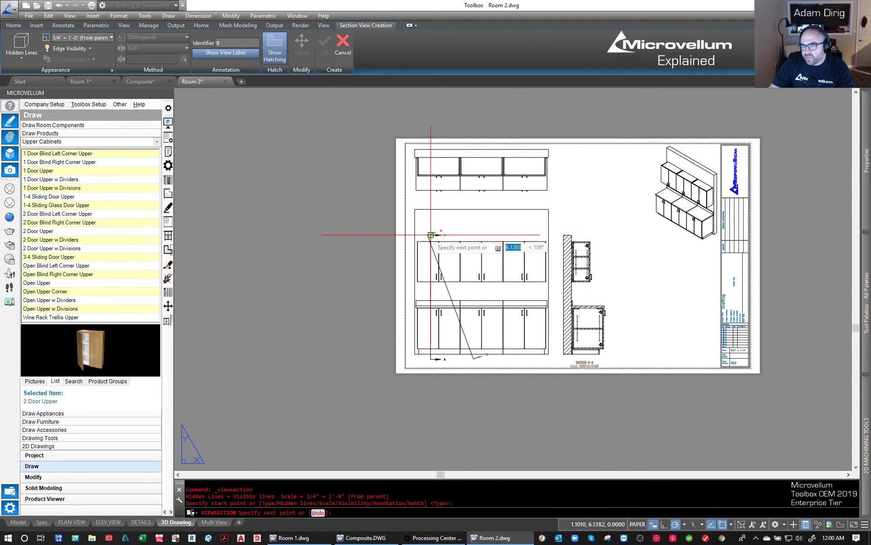
left_click(474, 235)
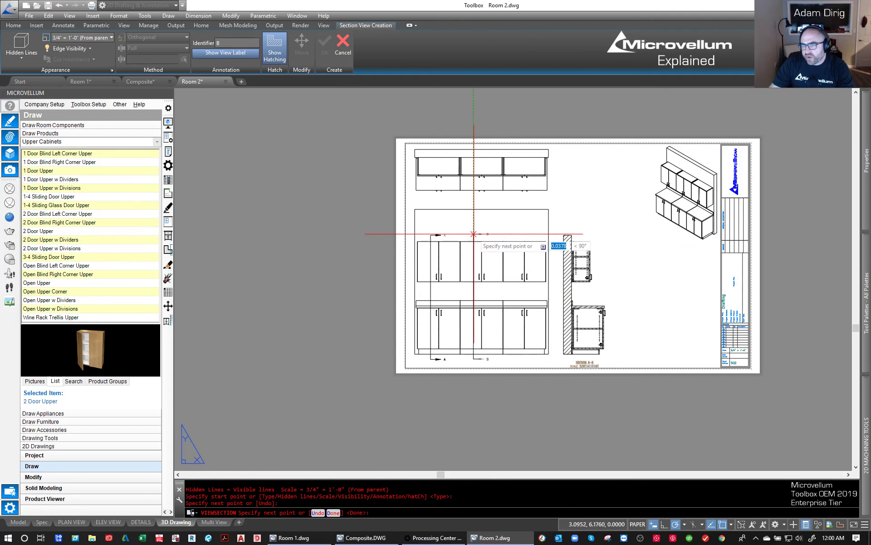
key("Return")
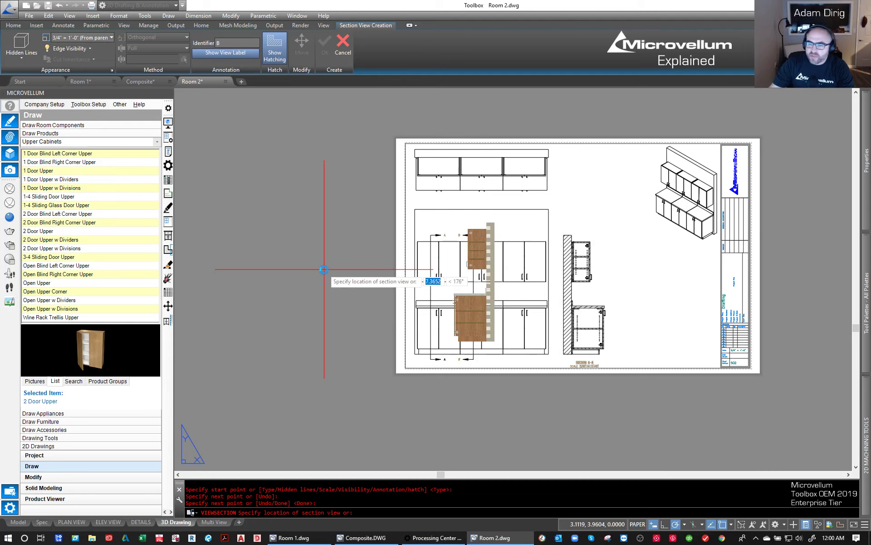
left_click(356, 269)
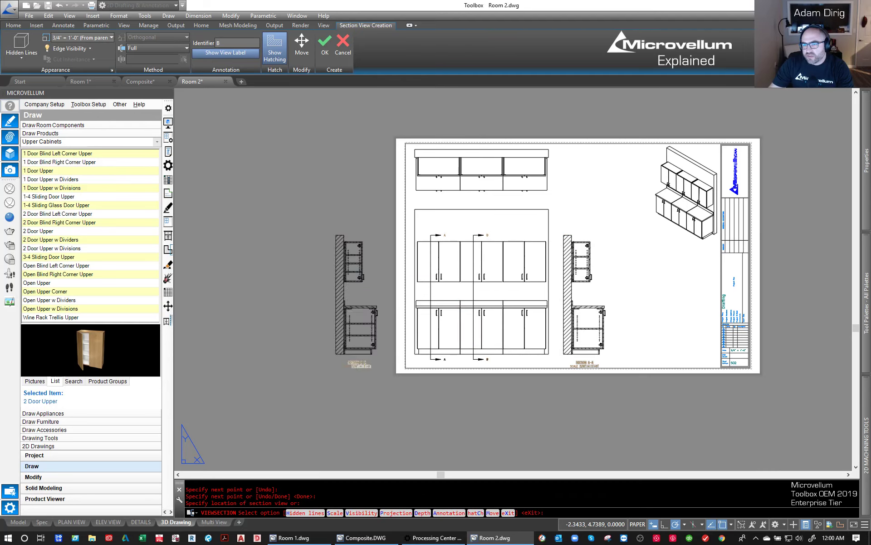
key("Return")
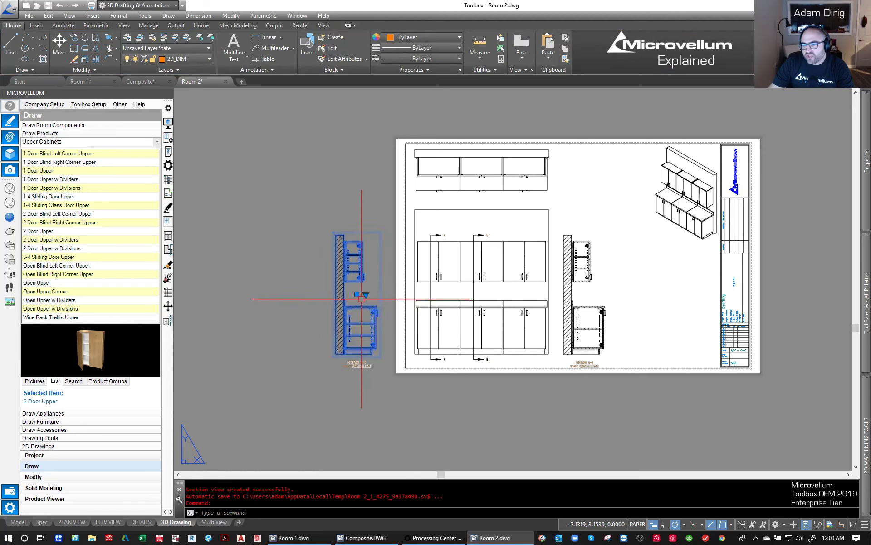
- Move the second section view horizontally onto the sheet, to the right of section A-A
left_click(361, 297)
type("m")
key("Return")
left_click(360, 277)
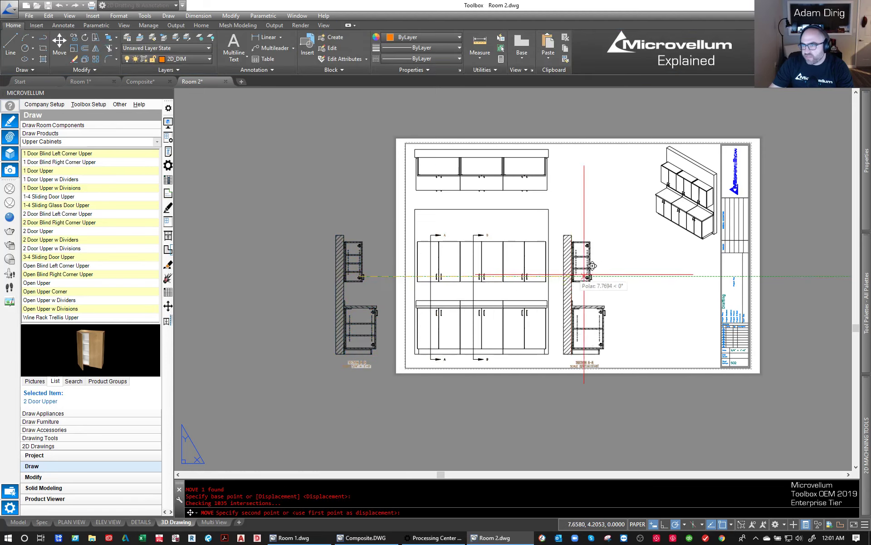
left_click(639, 276)
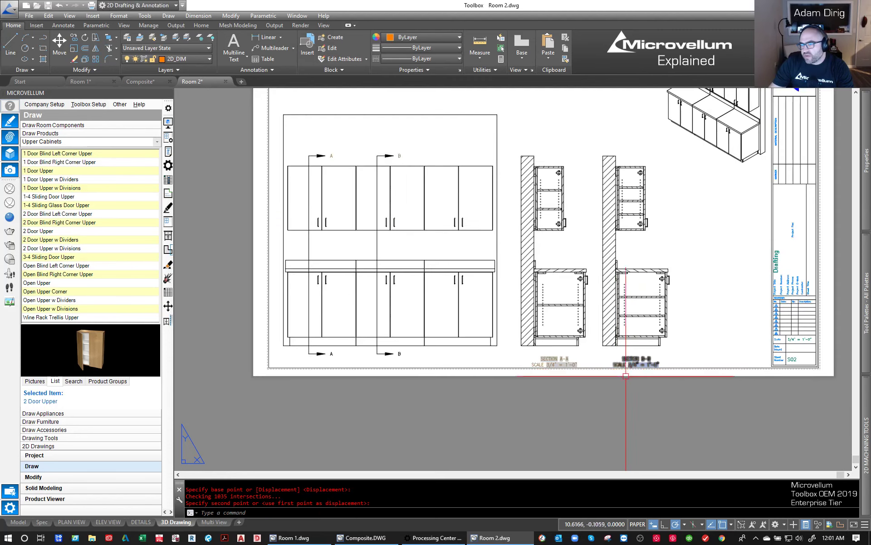
- Shift the front base view slightly toward the sheet's left border by its grip, and deselect it
scroll(636, 375, "up", 2)
middle_click_drag(367, 257, 381, 336)
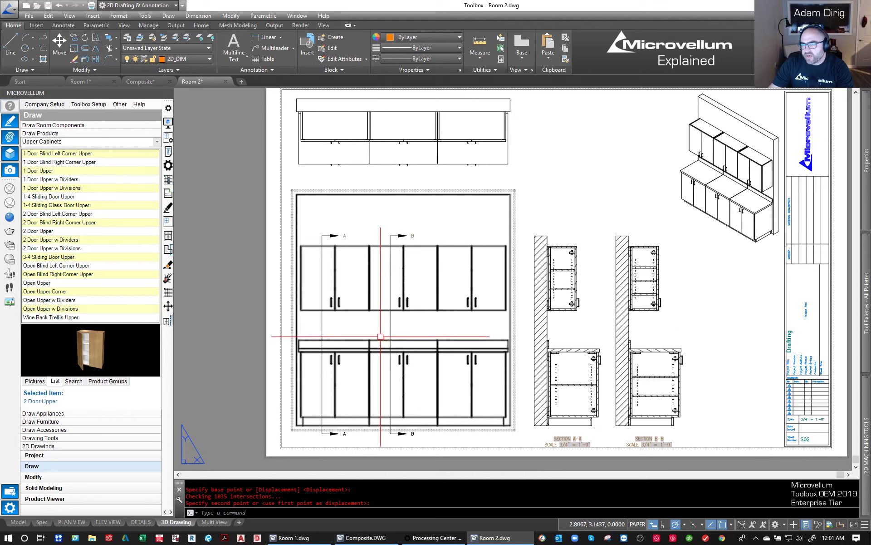
key("Escape")
left_click(409, 306)
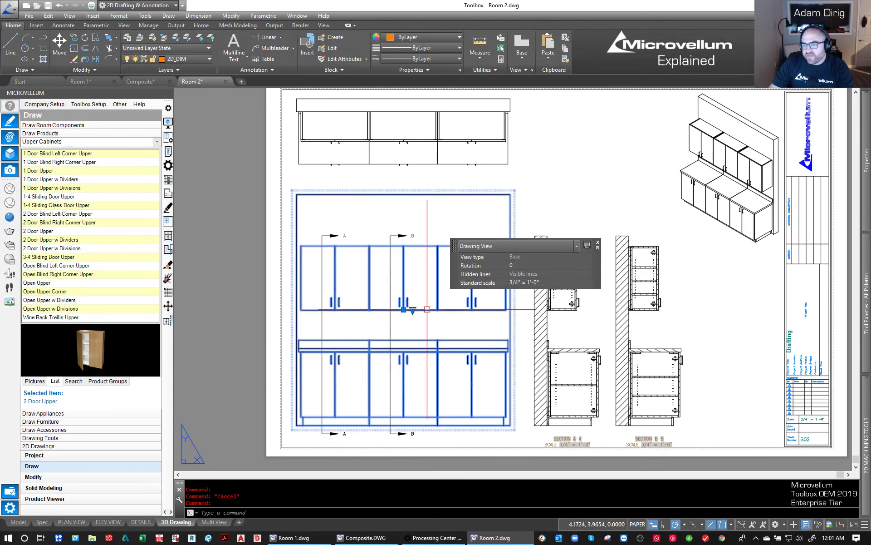
left_click(404, 310)
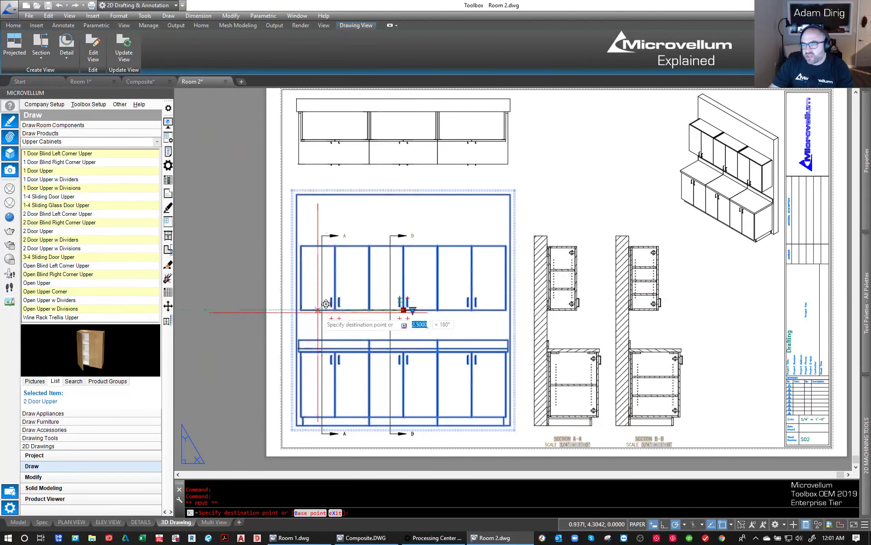
left_click(394, 303)
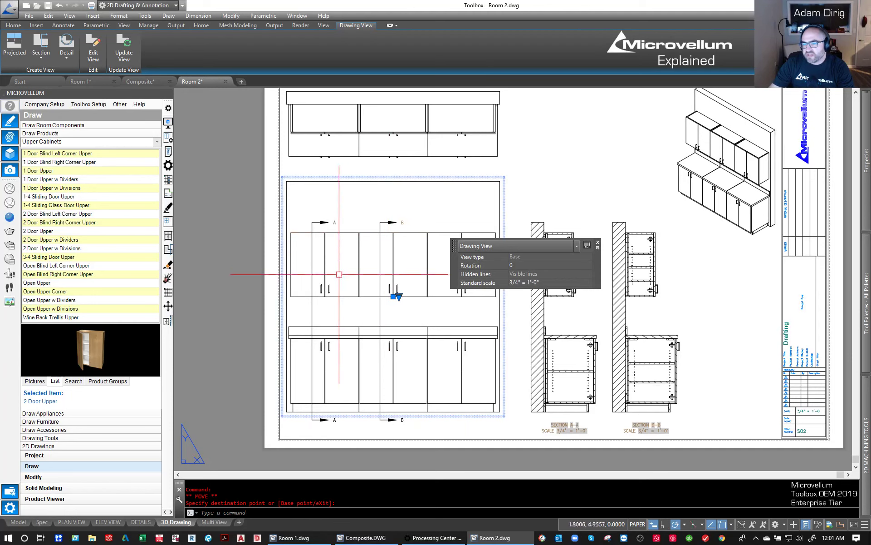
scroll(393, 296, "up", 5)
left_click(398, 304)
scroll(364, 313, "down", 4)
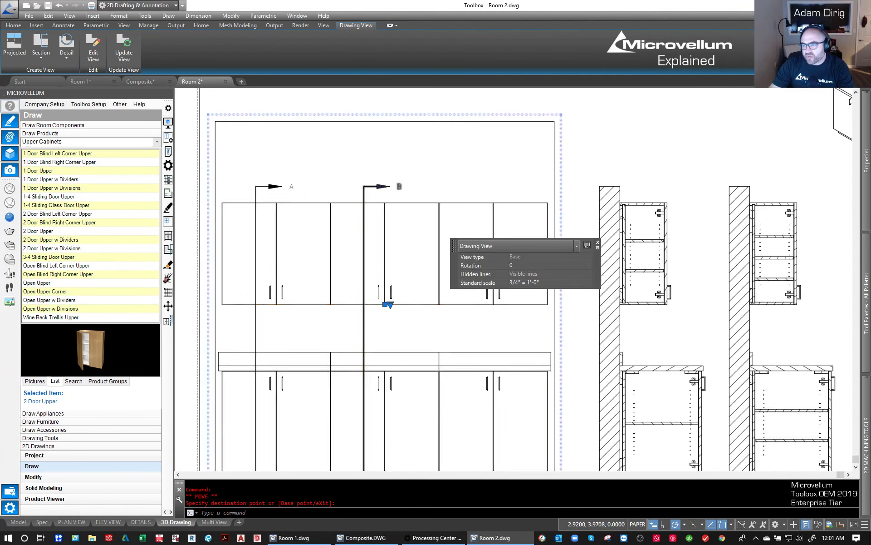
scroll(378, 293, "up", 5)
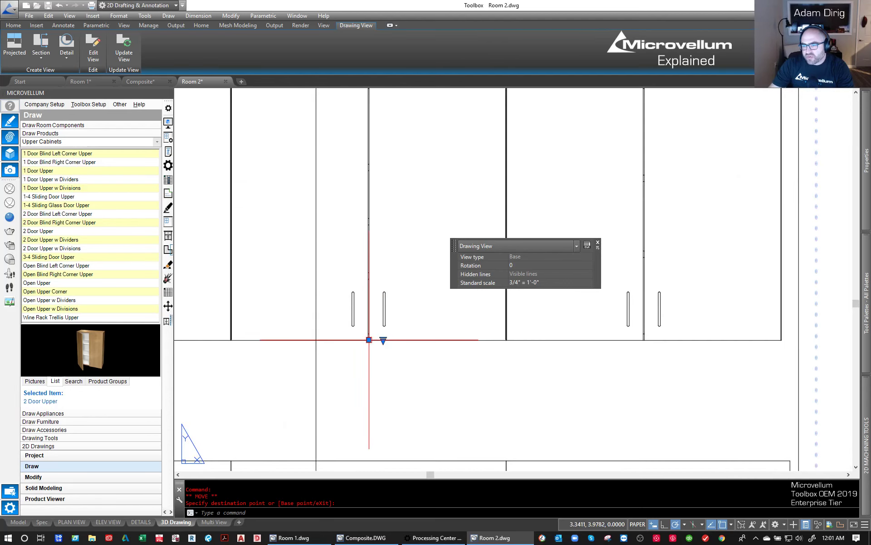
scroll(369, 339, "down", 5)
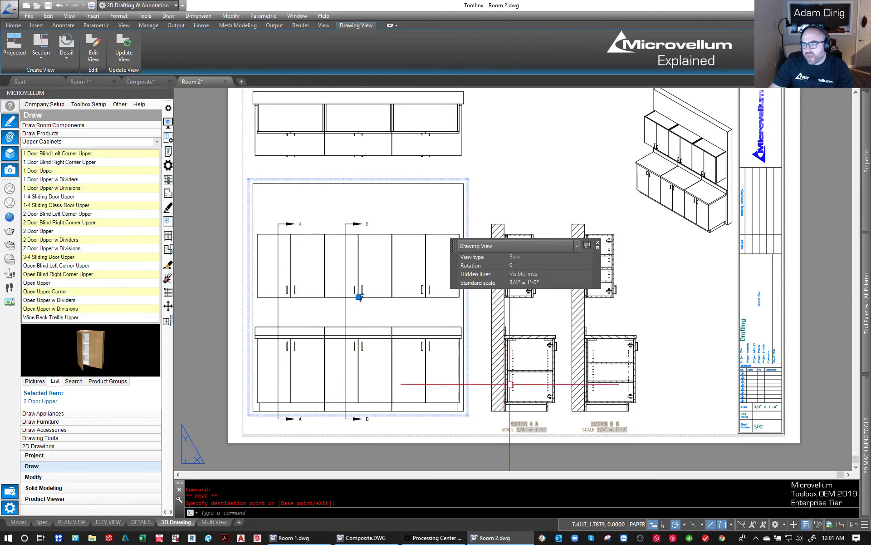
key("Escape")
- Create a circular detail view of the base cabinet's upper front corner in section B-B, placing it between the section and the title block
scroll(341, 305, "down", 2)
scroll(490, 317, "up", 2)
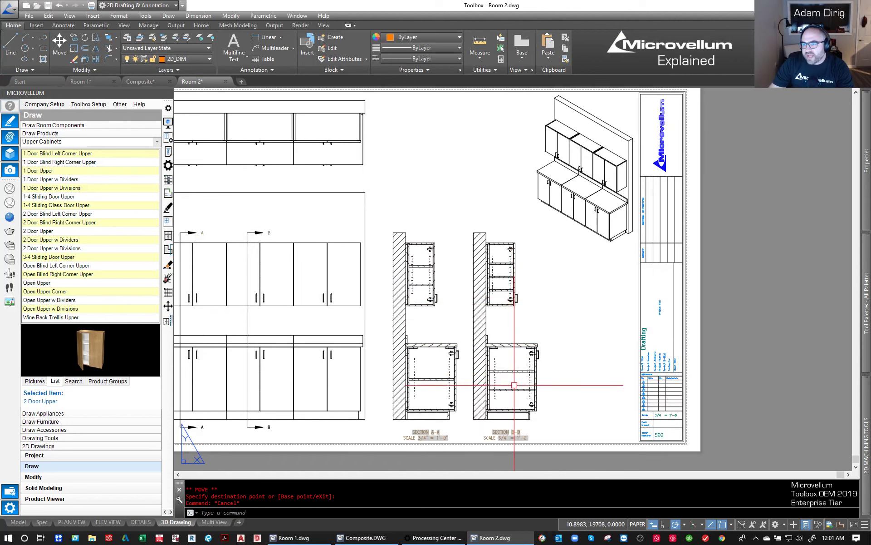
left_click(519, 370)
key("Escape")
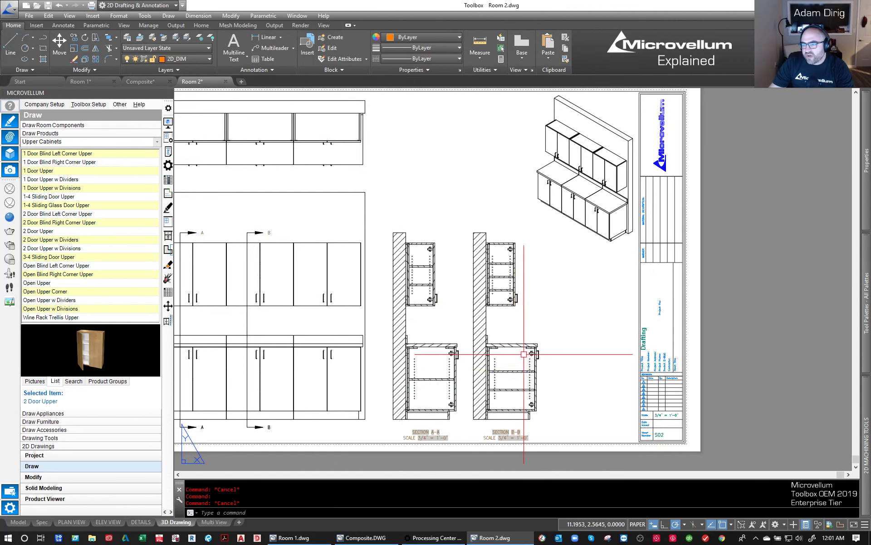
left_click(524, 347)
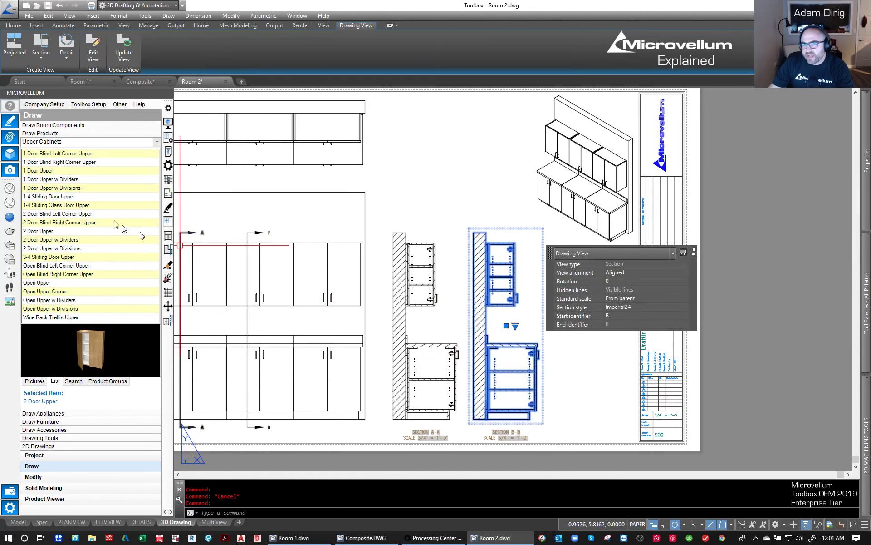
left_click(66, 43)
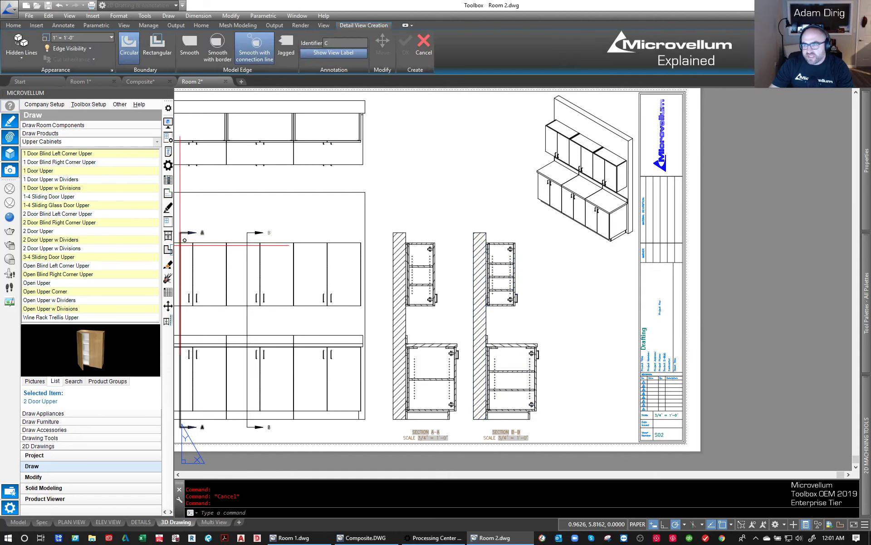
scroll(513, 347, "up", 3)
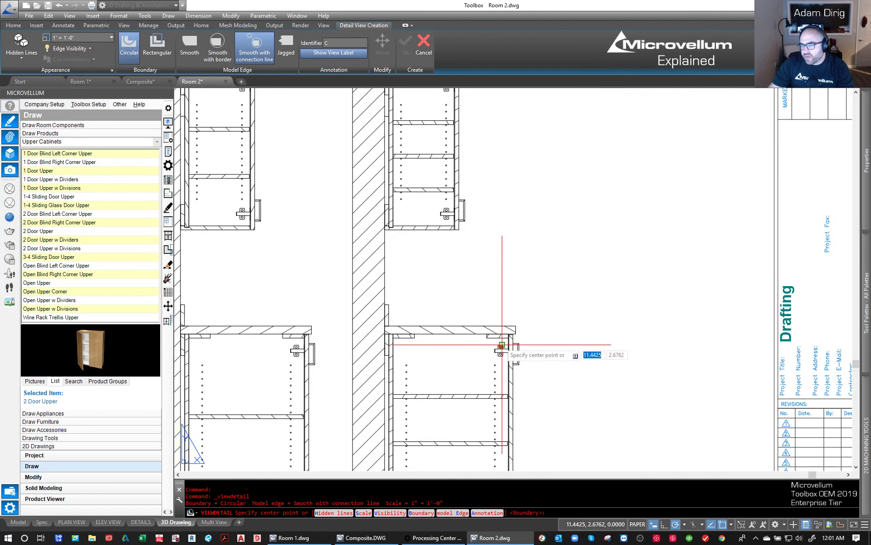
left_click(493, 355)
left_click(468, 376)
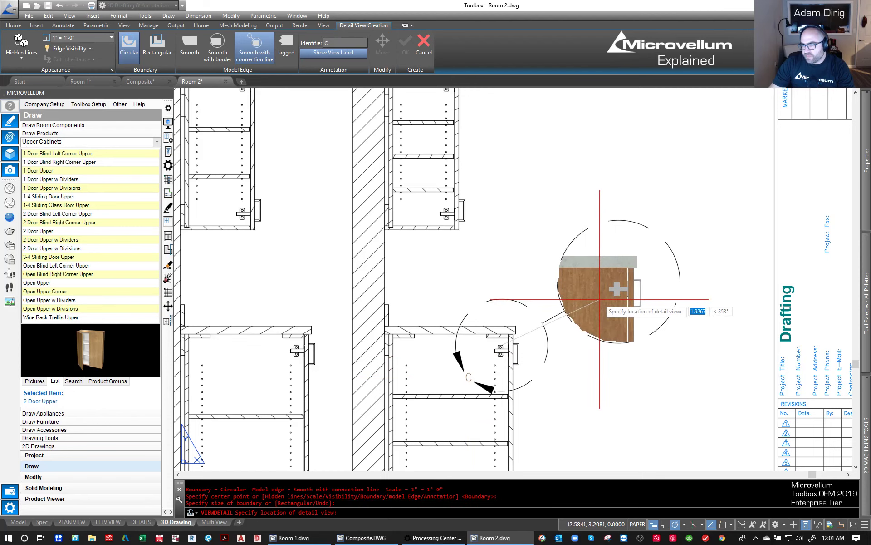
scroll(601, 298, "down", 2)
left_click(620, 285)
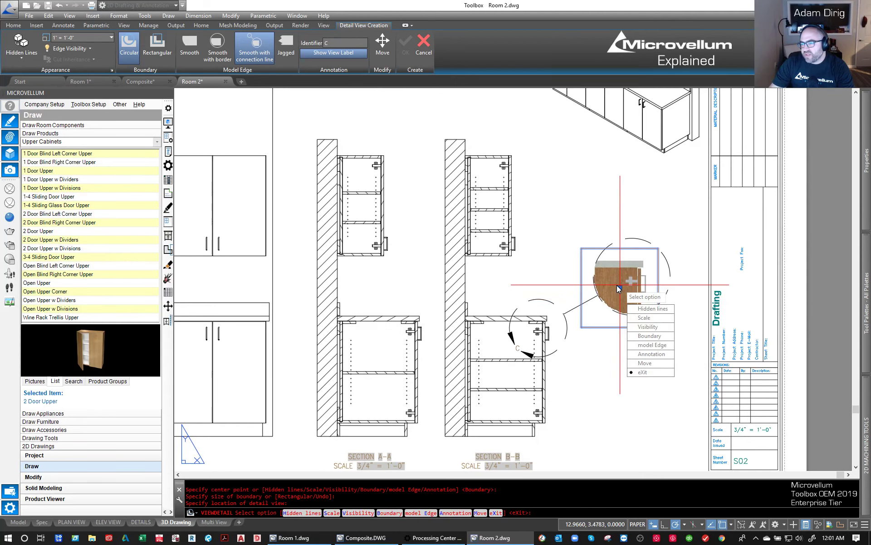
key("Return")
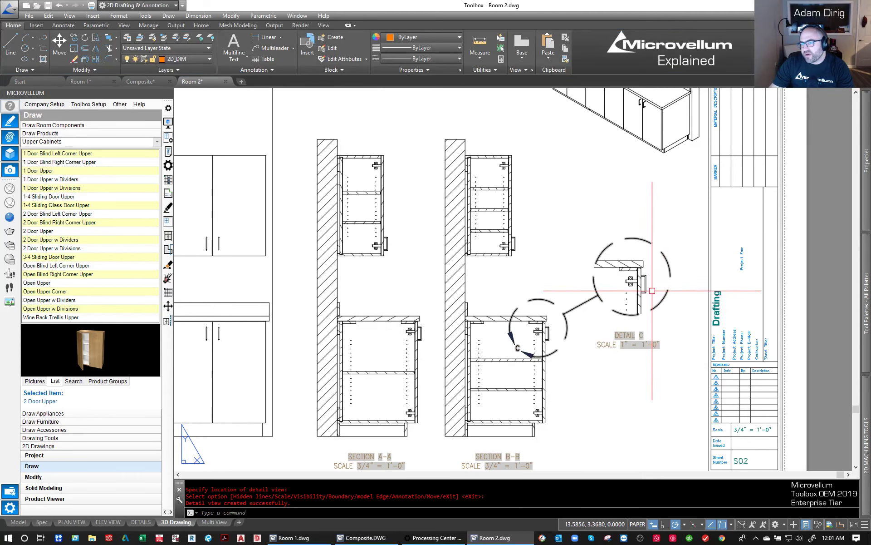
- Set the detail view's standard scale to 1-1/2" = 1'-0" and deselect it
left_click(635, 299)
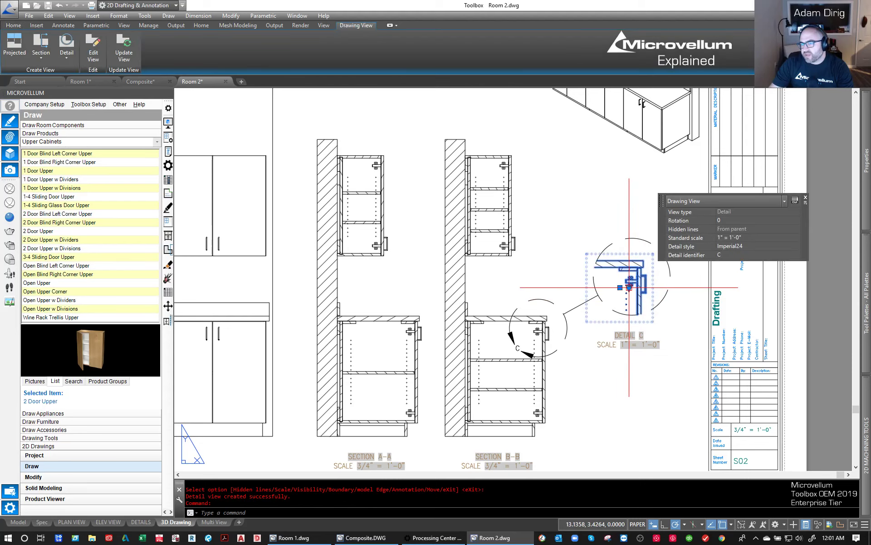
left_click(630, 288)
left_click(642, 393)
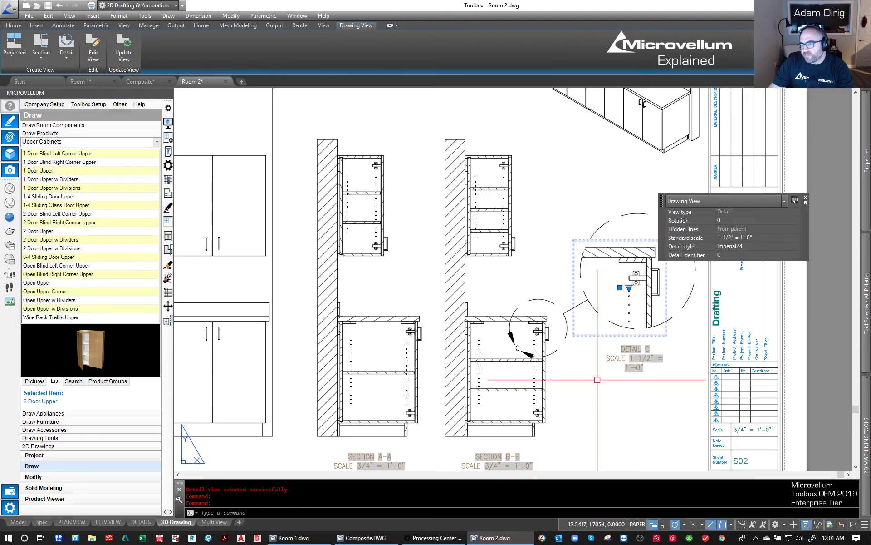
key("Escape")
scroll(556, 274, "down", 5)
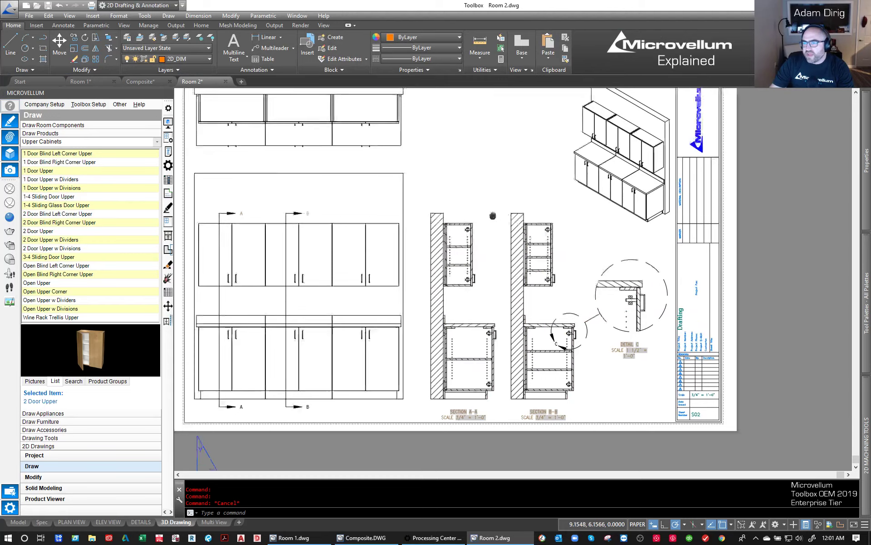
middle_click_drag(544, 243, 524, 209)
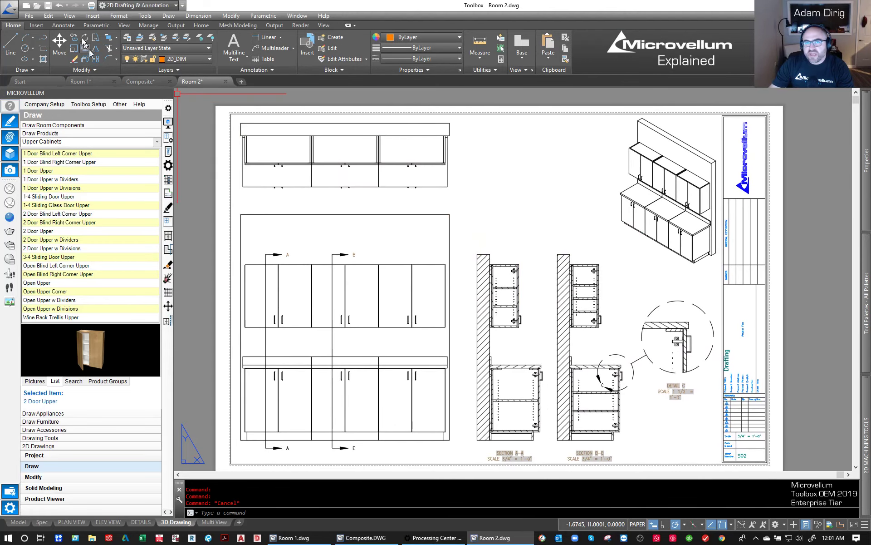
- Attach the rendered image Room 2-Temp0002.png to the sheet, scaled to fit above the sections between the top and isometric views
left_click(34, 26)
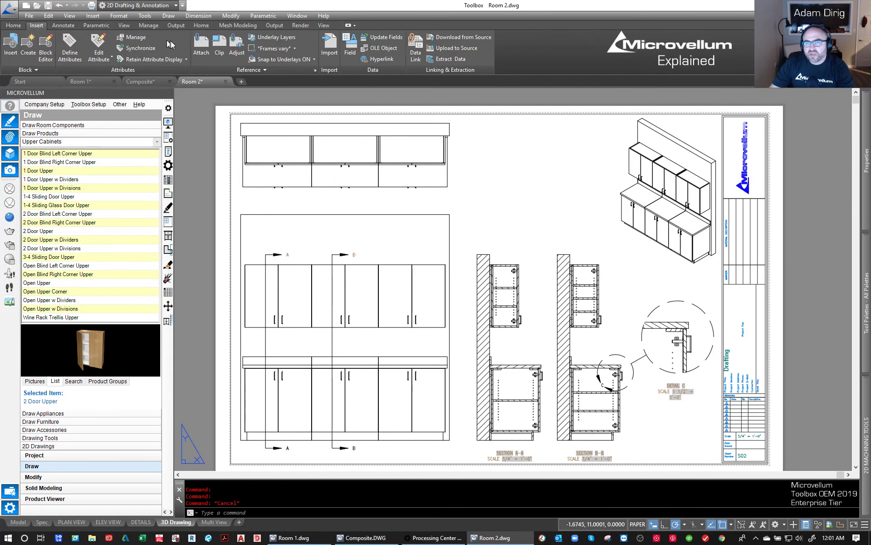
left_click(202, 46)
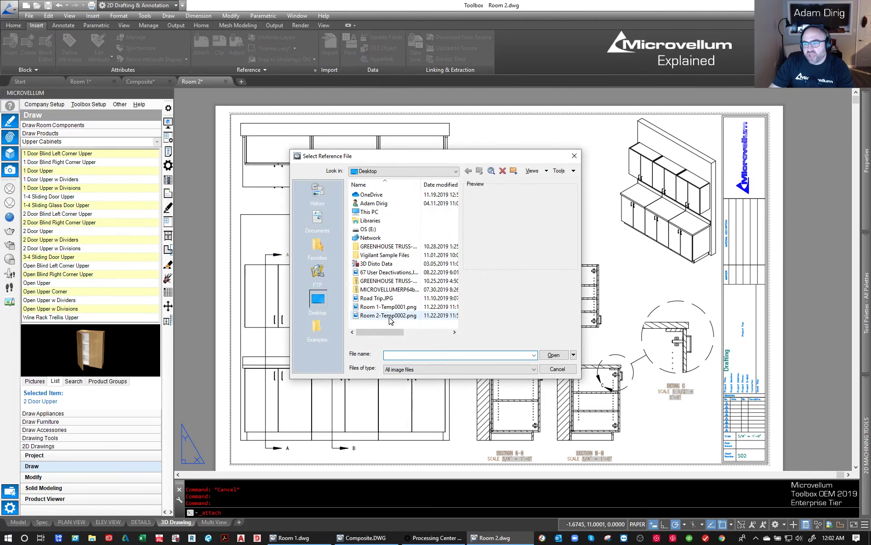
left_click(389, 316)
left_click(554, 355)
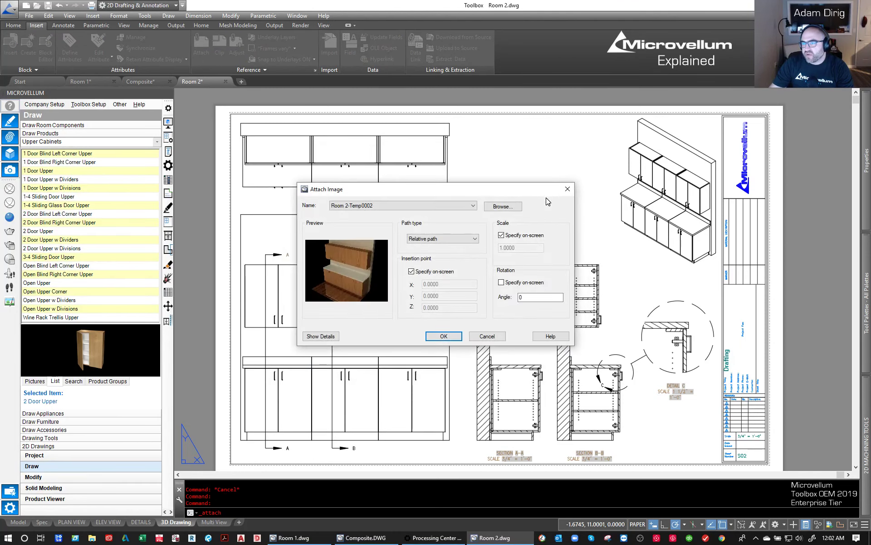
left_click(454, 336)
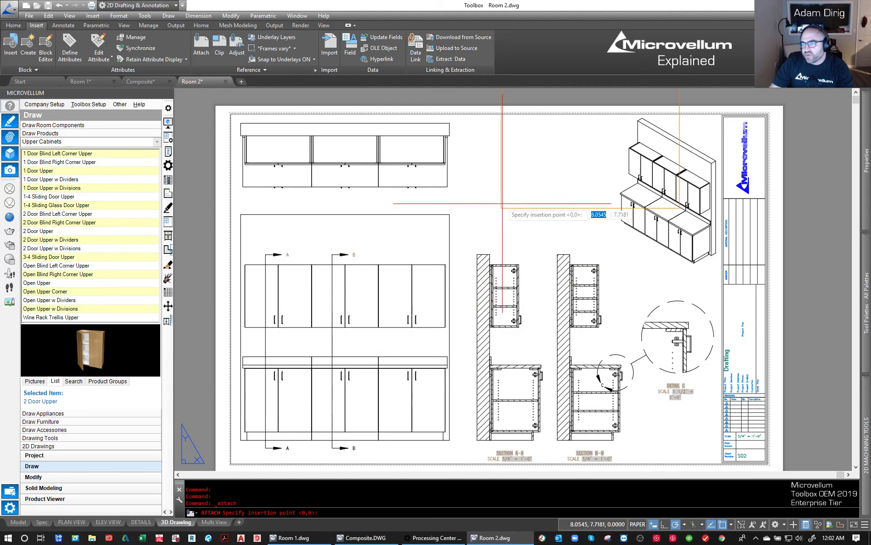
left_click(468, 244)
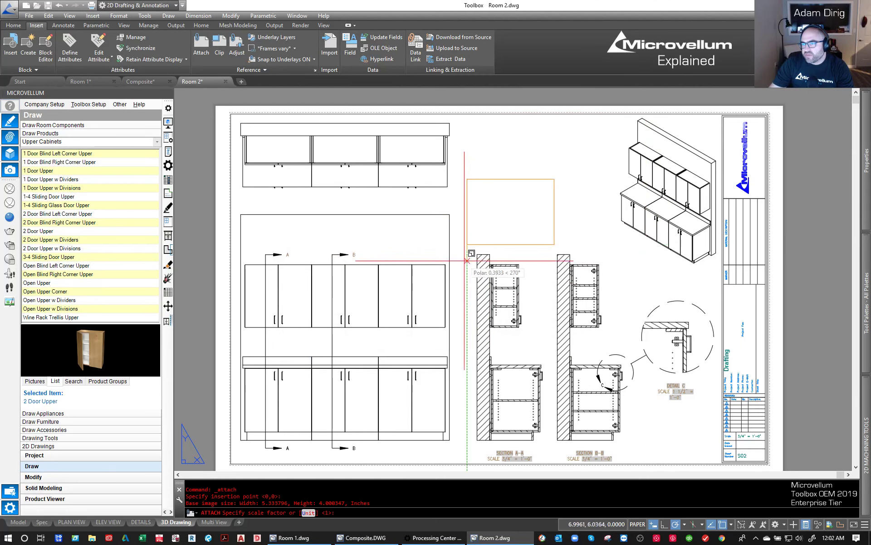
left_click(482, 220)
left_click(533, 200)
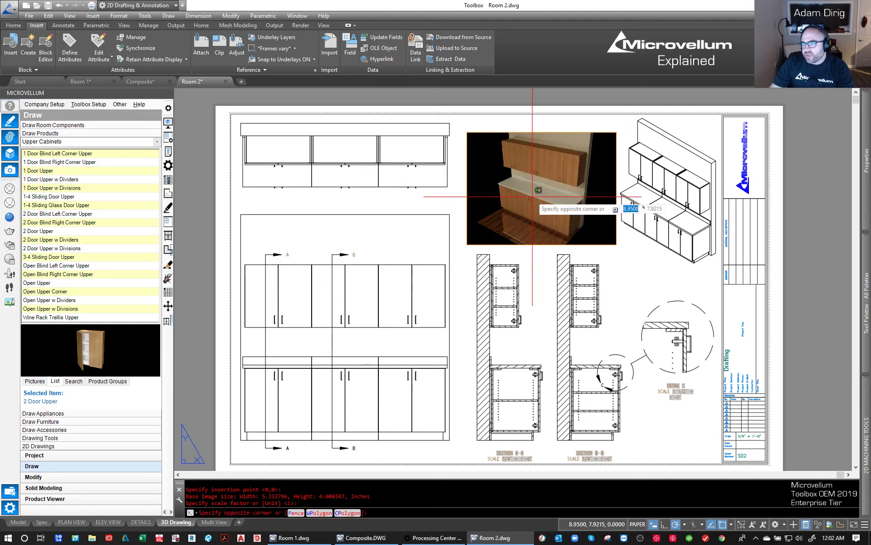
key("Escape")
- Move the attached rendering slightly upward, clear of the section views
left_click(565, 198)
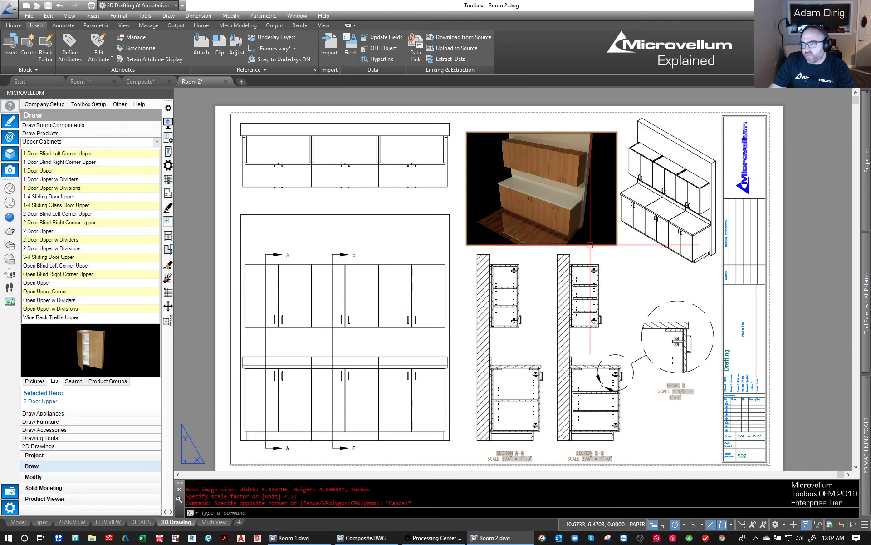
type("m")
key("Return")
left_click(557, 193)
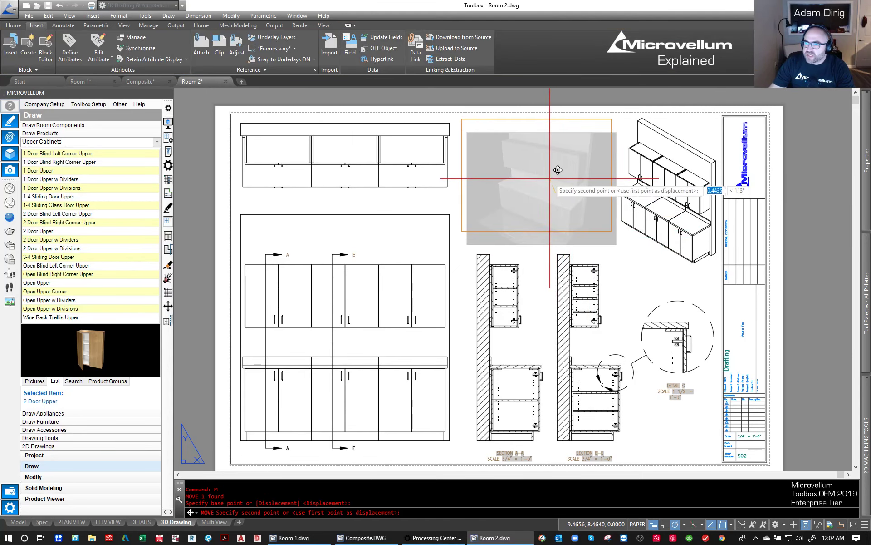
key("Escape")
middle_click(493, 204)
middle_click(494, 205)
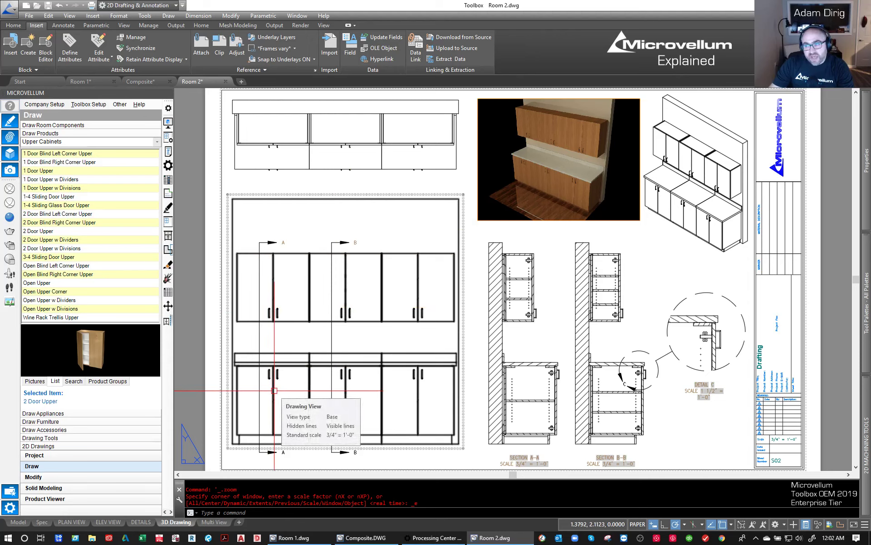
- Move section line B horizontally to the third pair of cabinets in the front view, and undo the move
left_click(330, 314)
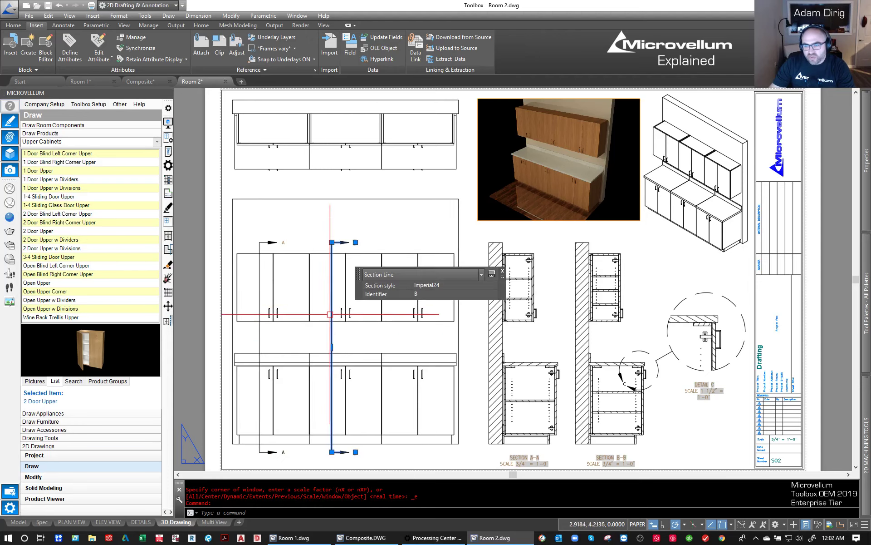
type("m")
key("Return")
left_click(327, 221)
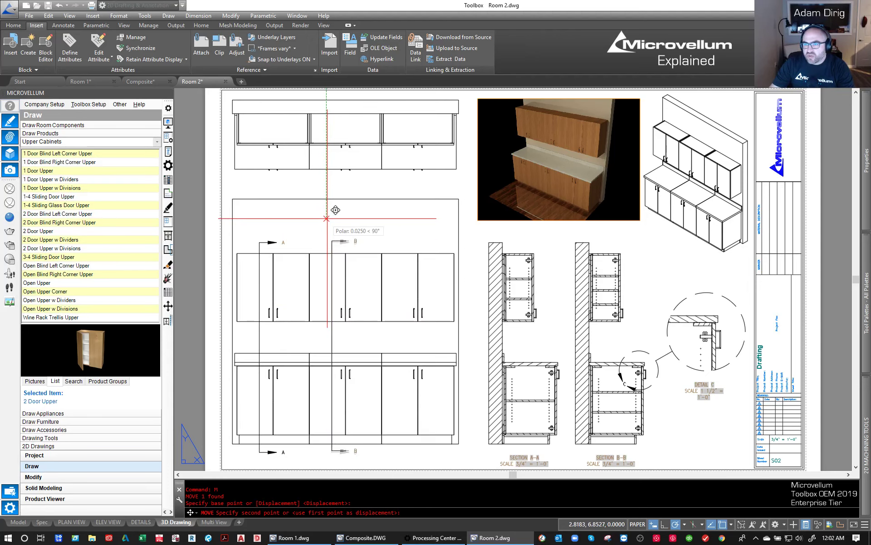
left_click(388, 221)
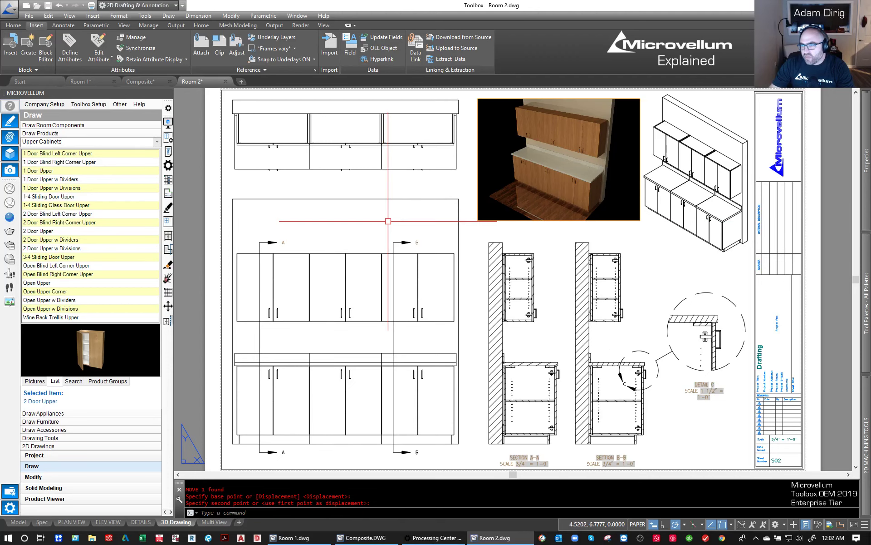
left_click(389, 221)
key("ctrl+z")
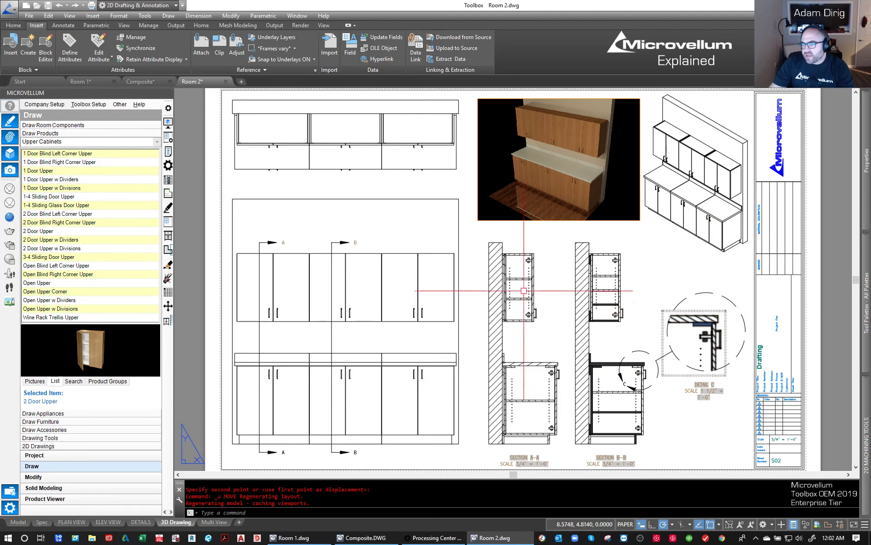
- Try moving detail C's circular boundary to the lower front corner of the upper cabinet in section B-B, and cancel the move
left_click(641, 354)
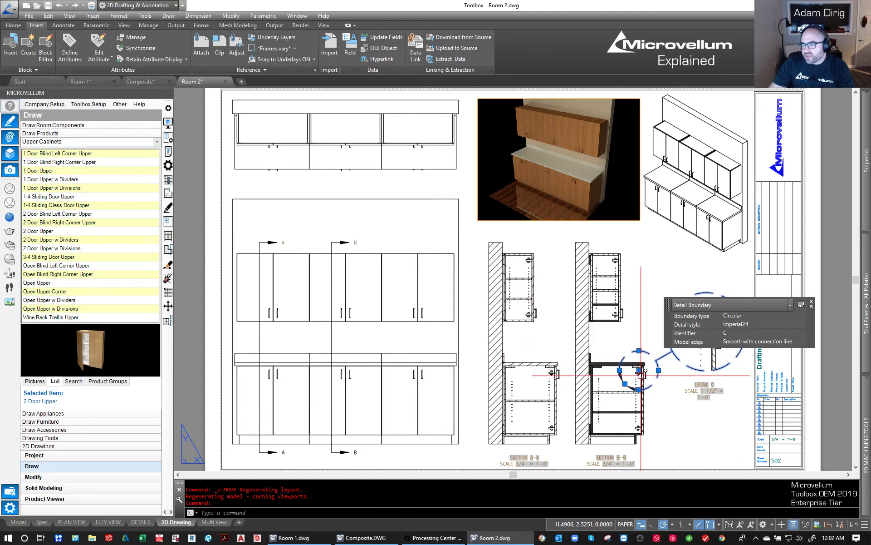
left_click(639, 369)
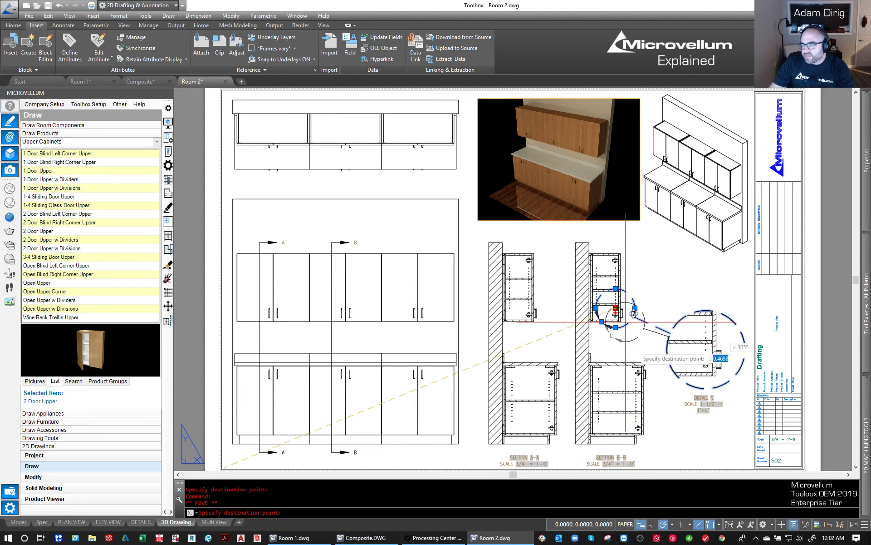
scroll(640, 369, "up", 4)
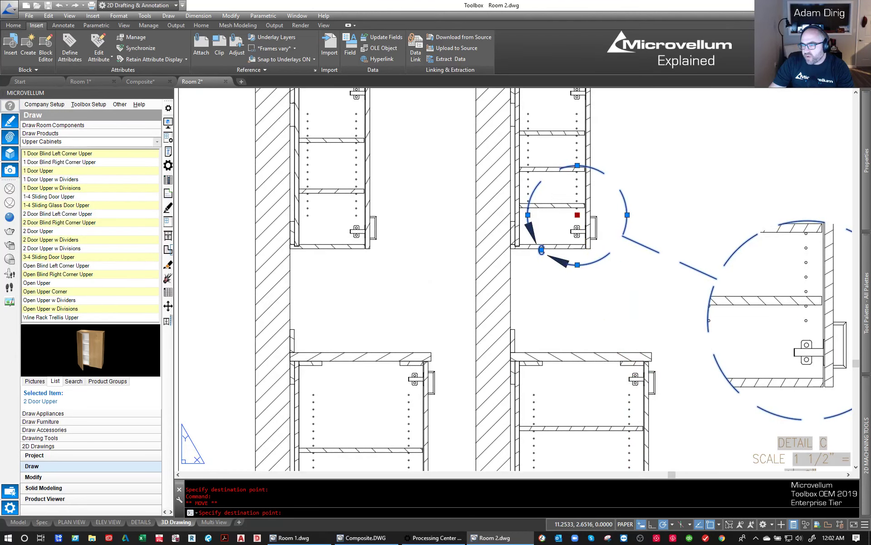
key("Escape")
key("Escape")
scroll(464, 293, "down", 5)
- Add a horizontal linear dimension across the first upper cabinet's width in the front view, placing it above section arrow A
middle_click_drag(293, 284, 433, 304)
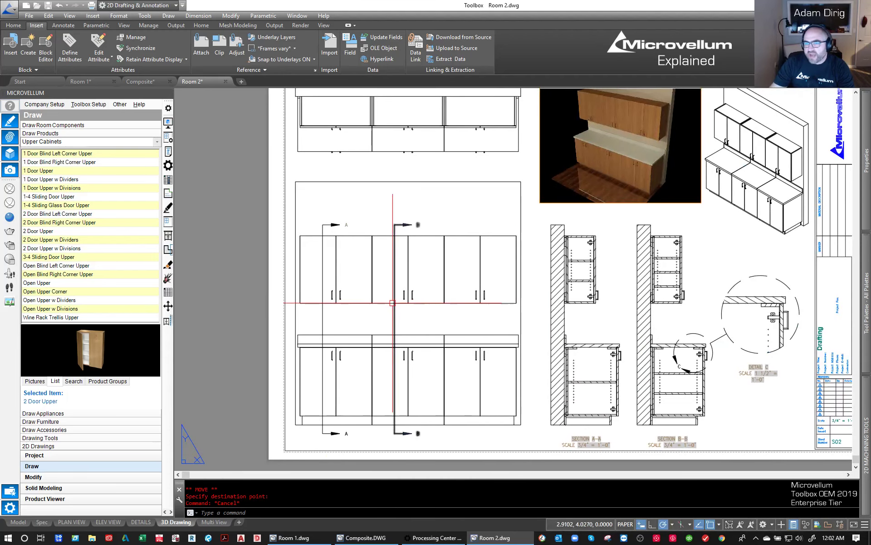
key("Return")
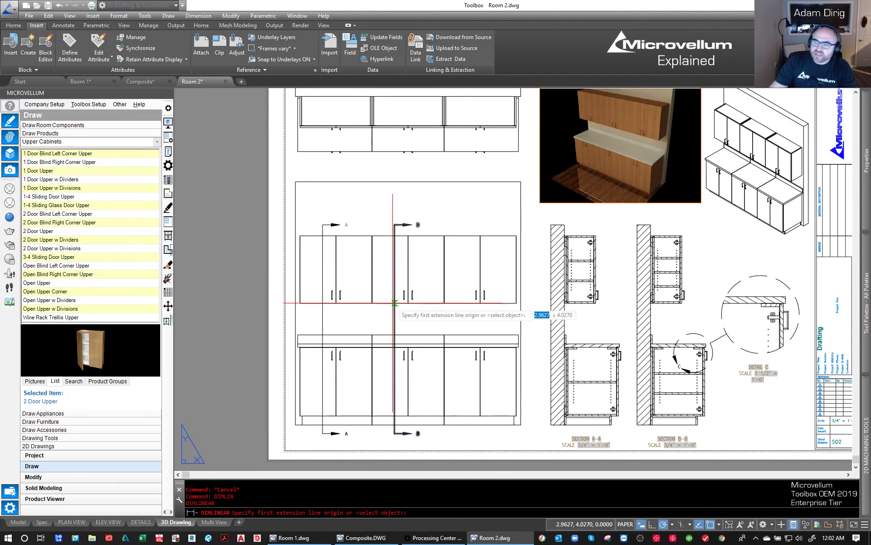
scroll(313, 234, "up", 6)
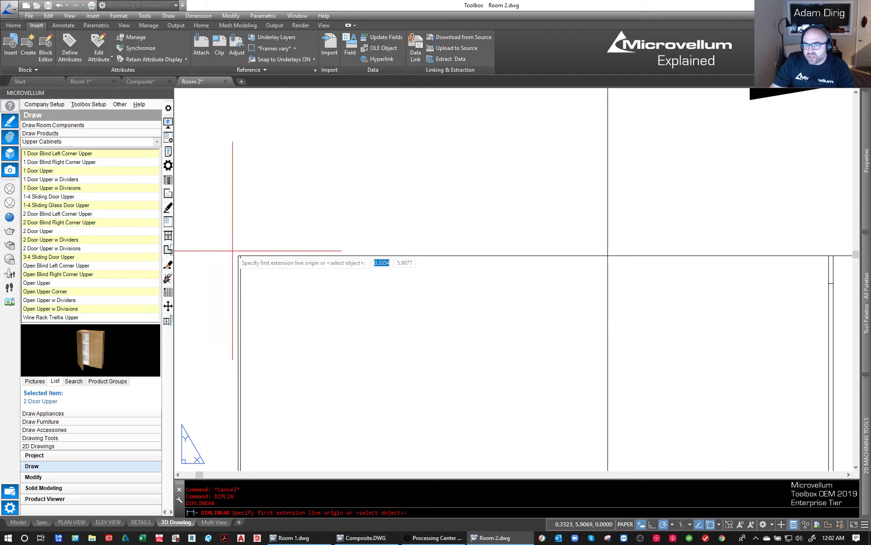
left_click(239, 256)
scroll(299, 292, "down", 2)
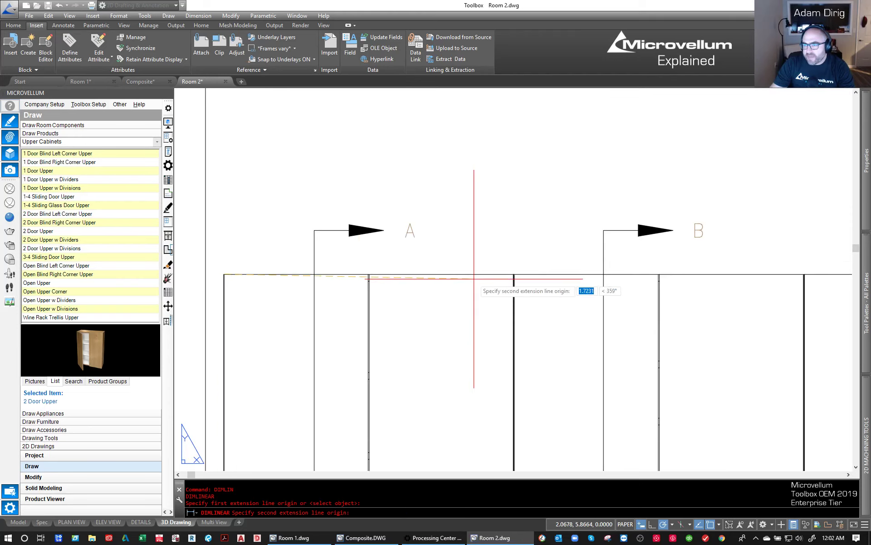
scroll(545, 265, "up", 8)
left_click(555, 268)
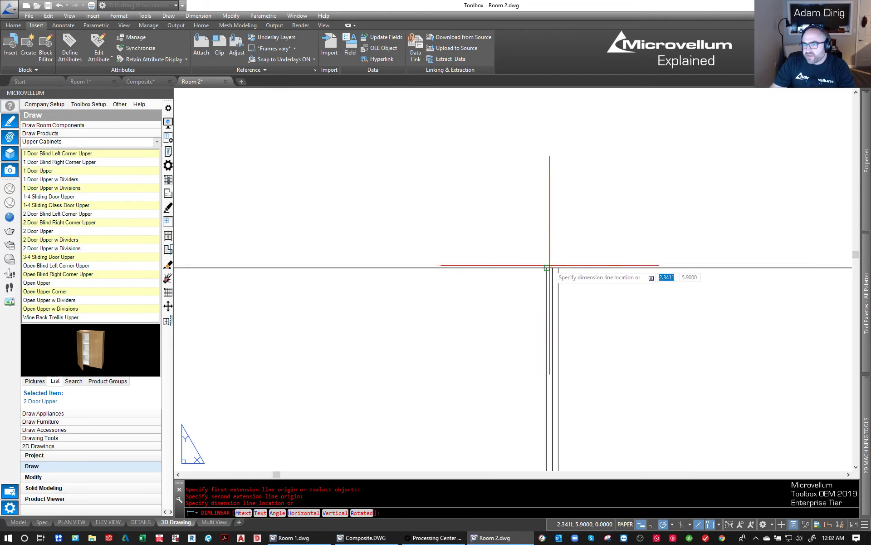
scroll(549, 245, "down", 4)
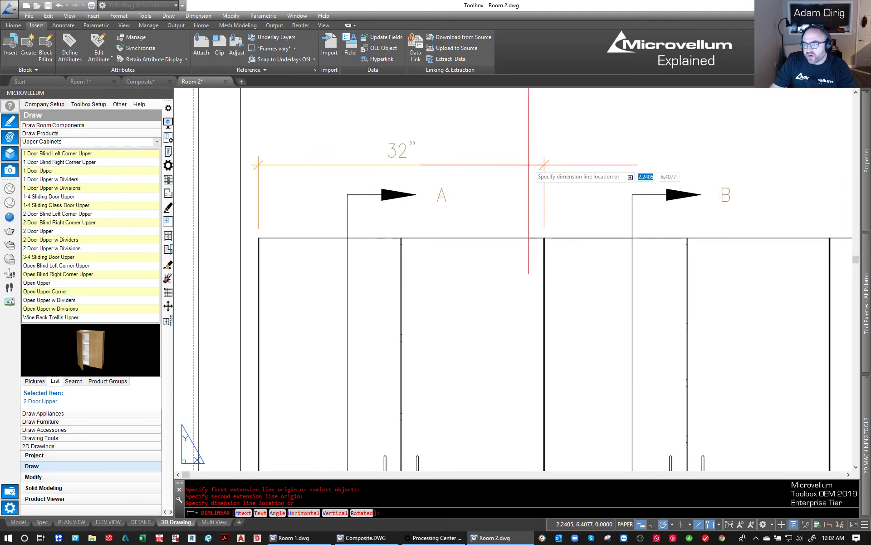
left_click(531, 160)
scroll(449, 263, "down", 4)
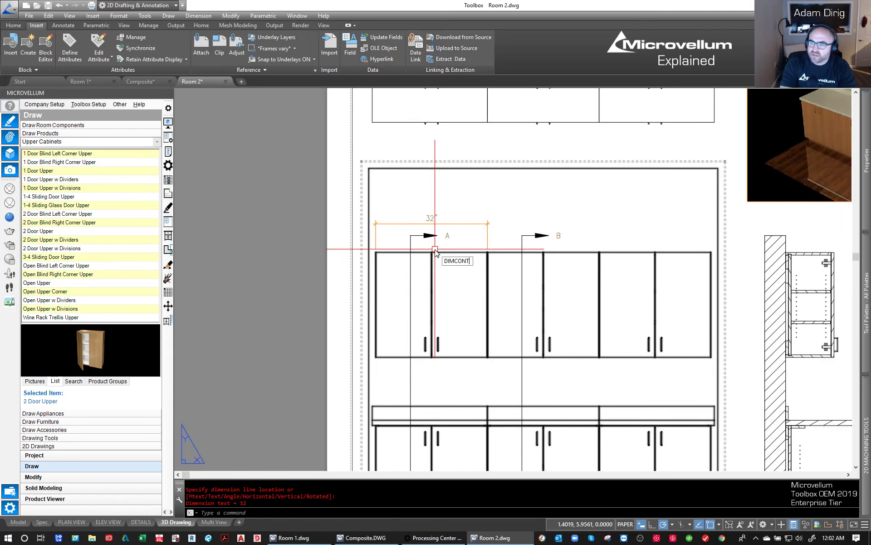
- Continue the width dimension across the second and third upper cabinets in the front view, then show the whole sheet
key("Return")
scroll(595, 236, "up", 6)
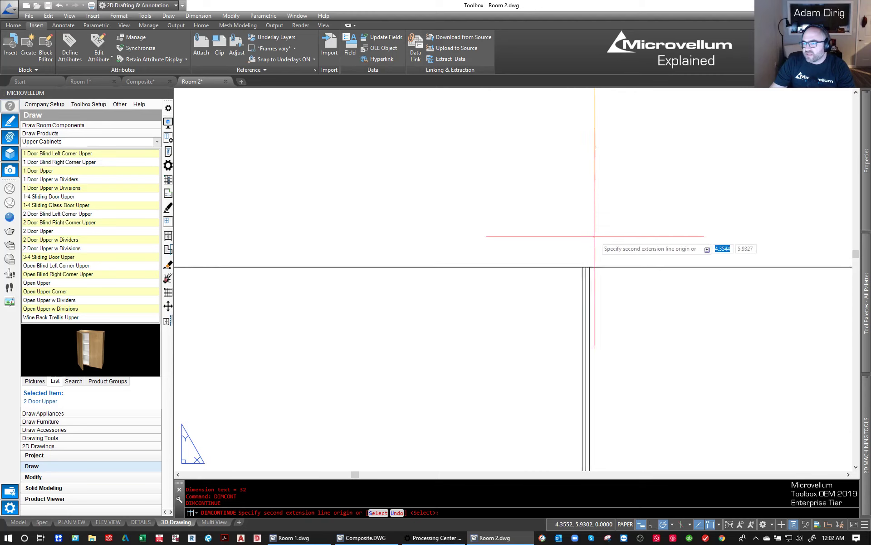
scroll(586, 272, "up", 2)
left_click(584, 286)
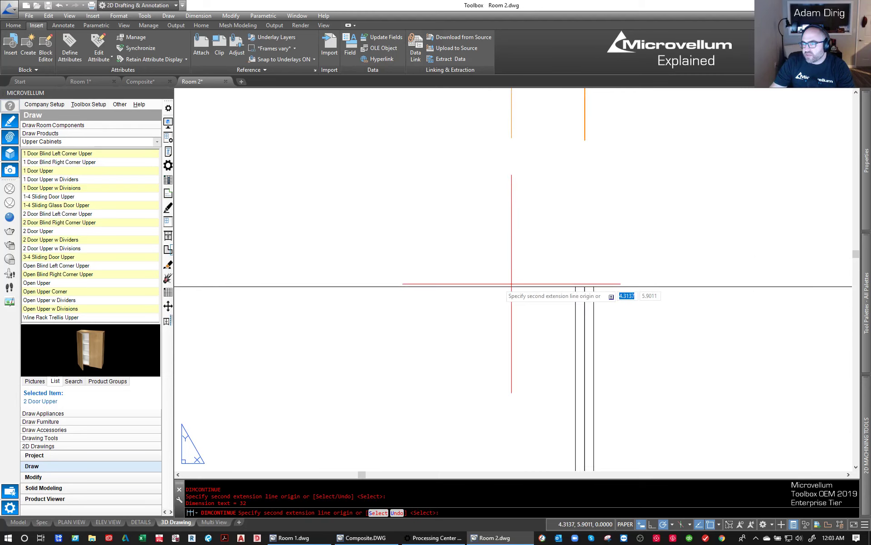
scroll(351, 296, "down", 6)
scroll(636, 292, "up", 3)
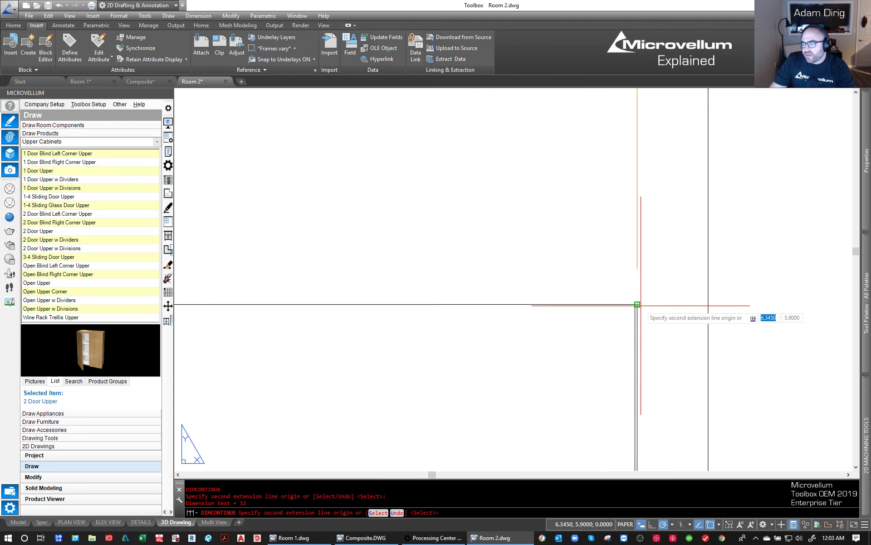
left_click(637, 304)
key("Escape")
middle_click(603, 251)
middle_click(603, 251)
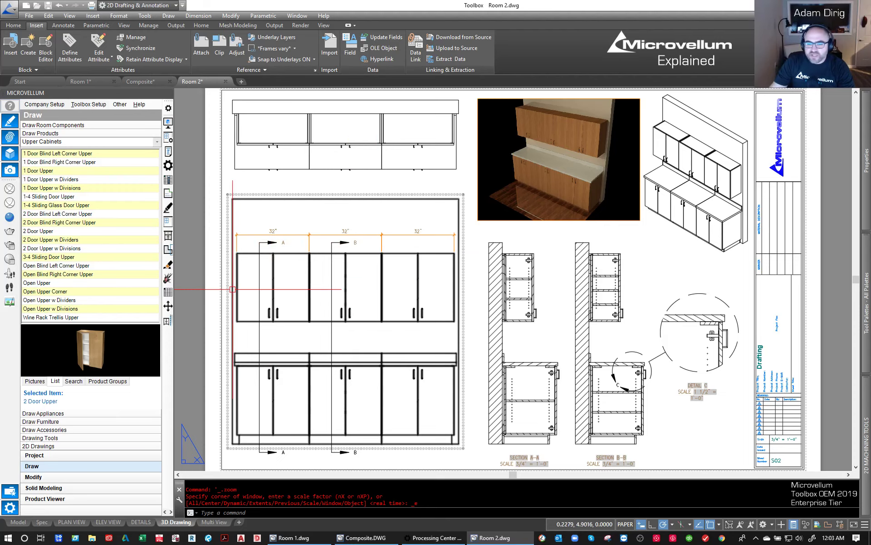
- Switch to model space, orbit the cabinets to an angled 3D view, and inspect a base cabinet side panel's layer and color properties
left_click(18, 522)
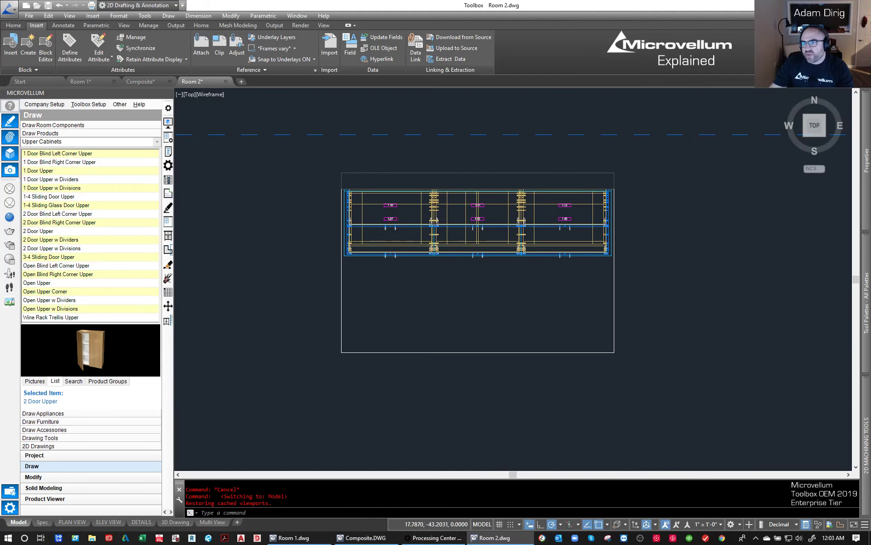
scroll(407, 313, "down", 4)
scroll(417, 313, "up", 3)
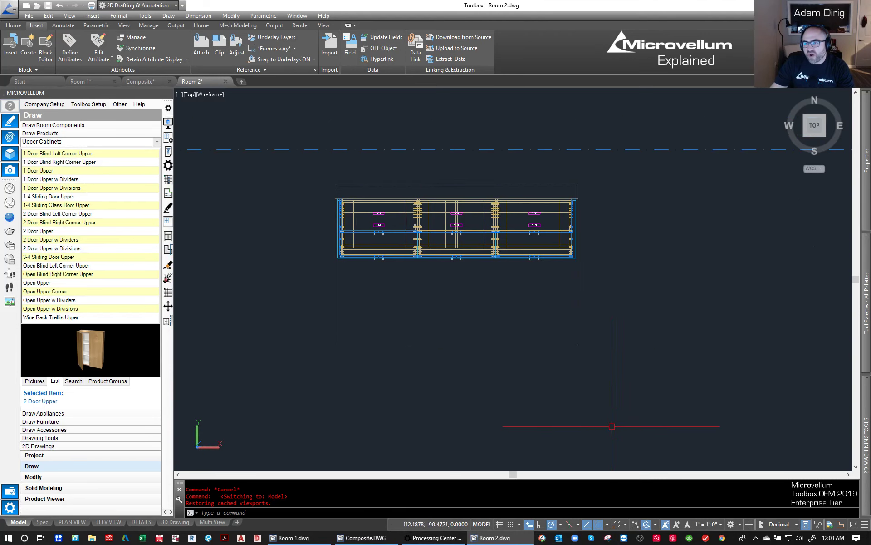
left_click(594, 397)
type("ORBIT")
key("Return")
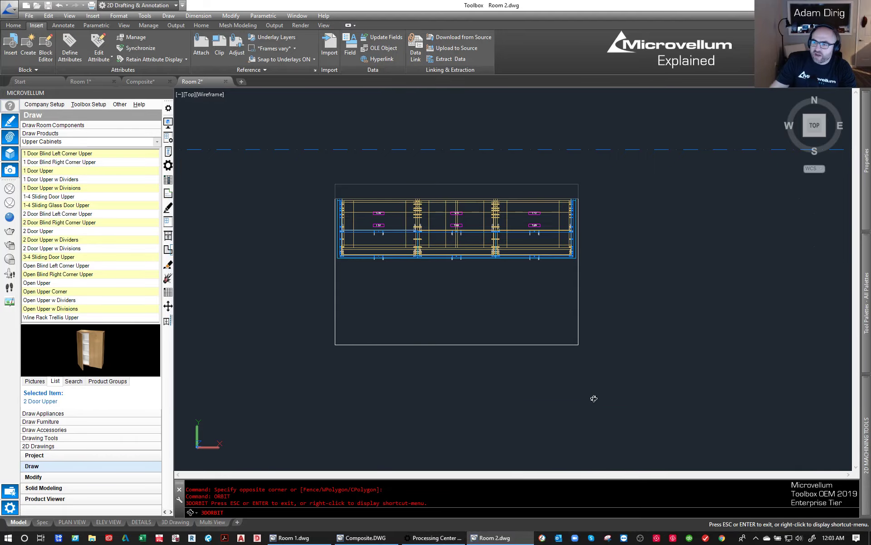
left_click_drag(505, 410, 579, 310)
key("Escape")
scroll(522, 265, "up", 3)
scroll(524, 217, "up", 5)
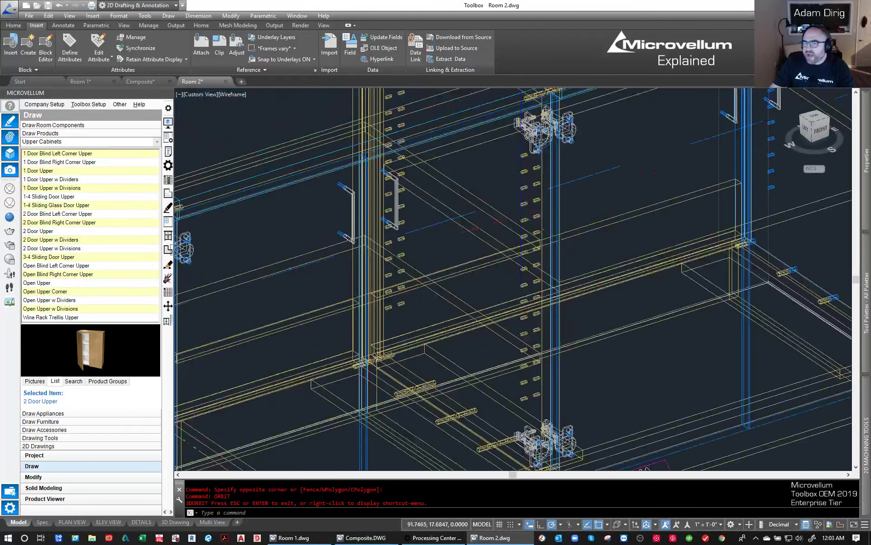
left_click(523, 216)
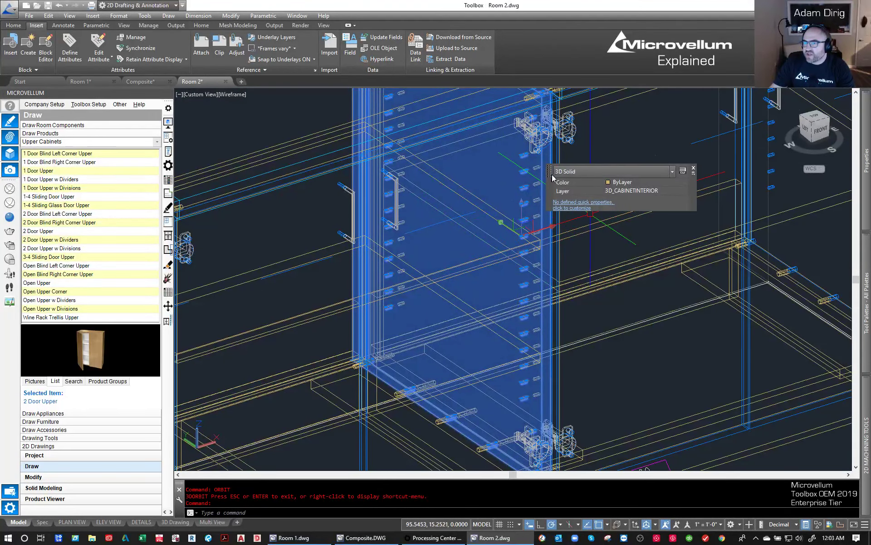
key("Escape")
scroll(523, 216, "down", 8)
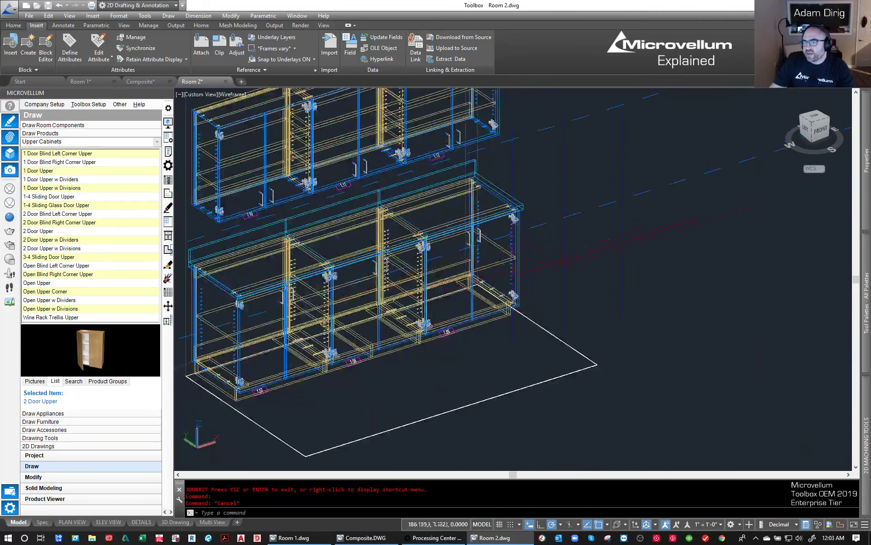
- From the top view, draw a 2D elevation of the wall with all its cabinets, placed 100 units beyond the lower dashed line's right end
left_click(816, 119)
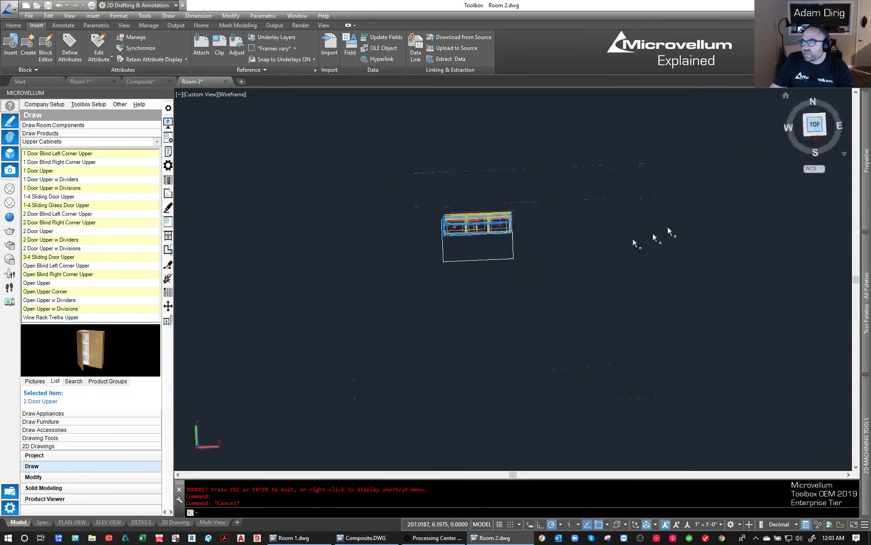
mouse_move(528, 273)
middle_mouse_down()
mouse_move(483, 292)
mouse_move(371, 273)
mouse_move(420, 266)
mouse_move(406, 268)
middle_mouse_up()
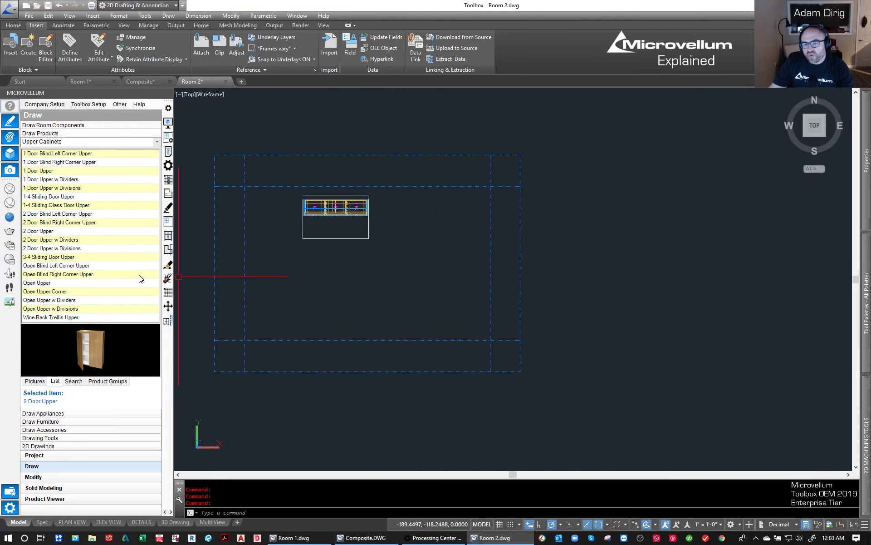
left_click(36, 446)
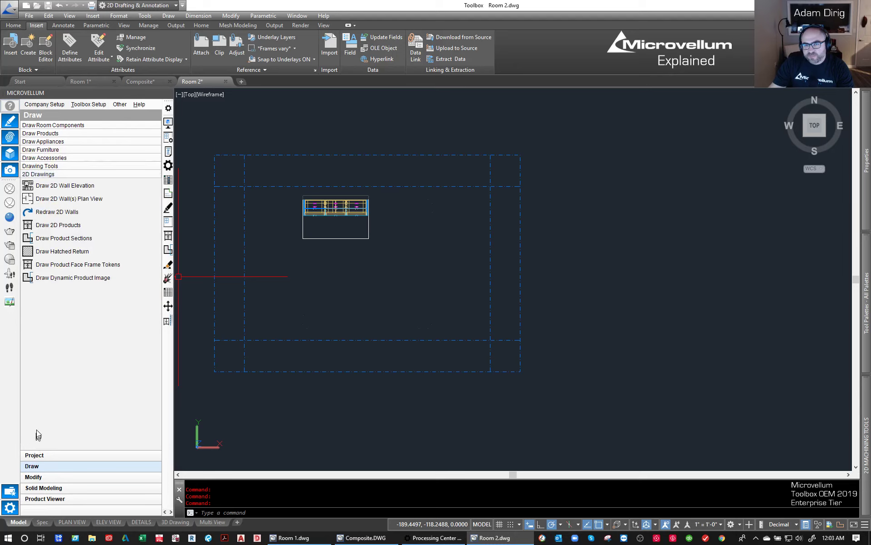
left_click(63, 186)
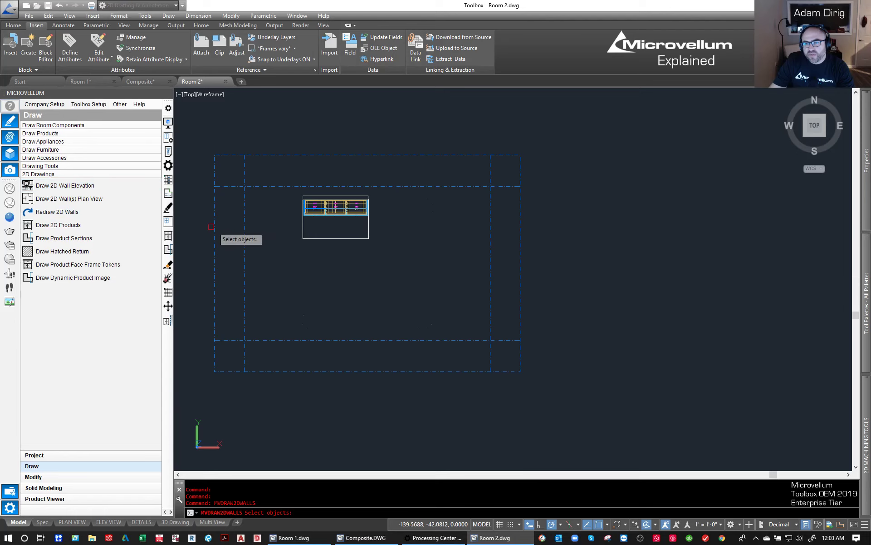
left_click(314, 195)
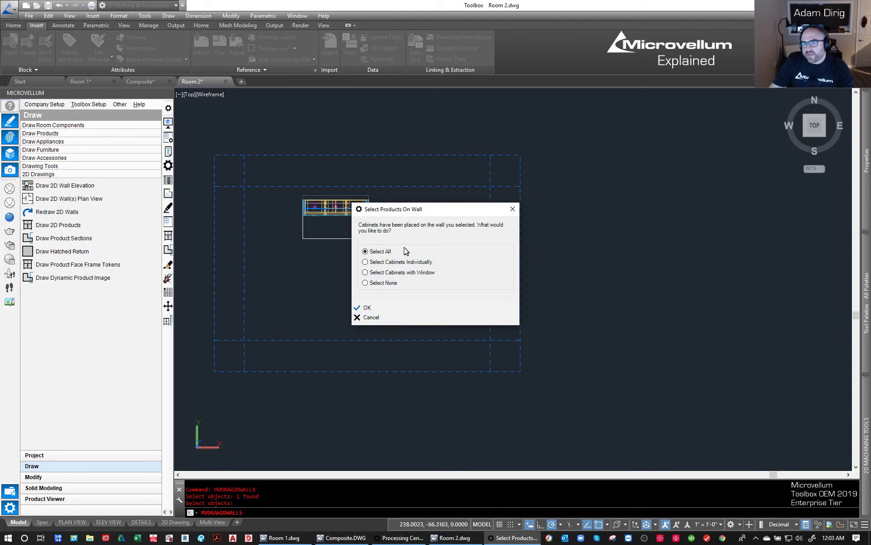
left_click(361, 307)
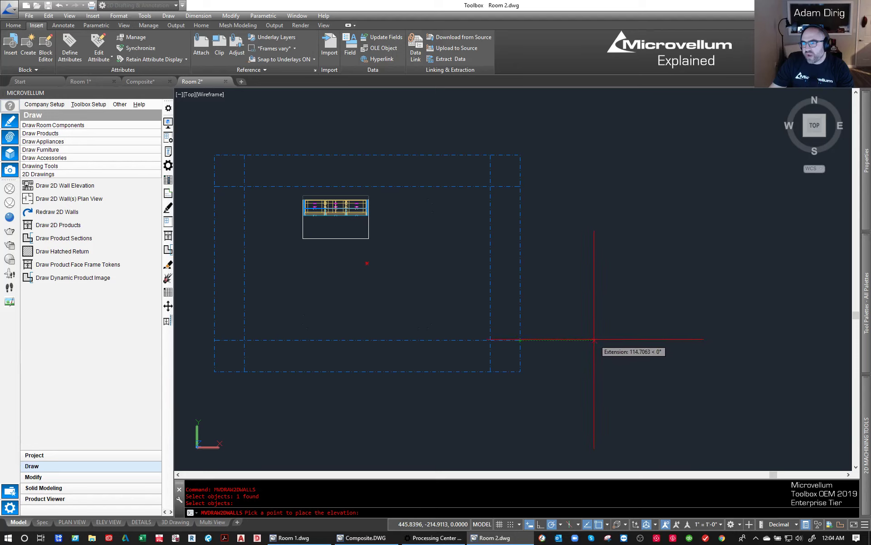
type("100")
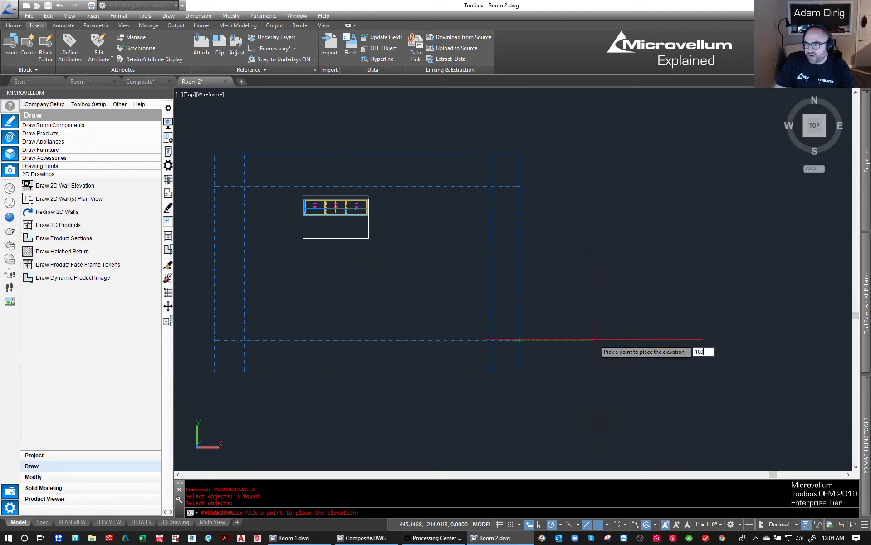
key("Return")
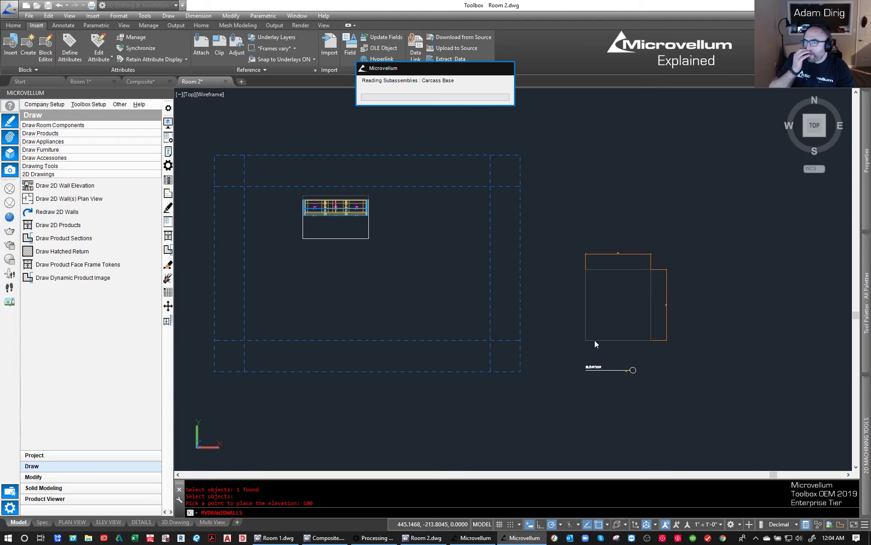
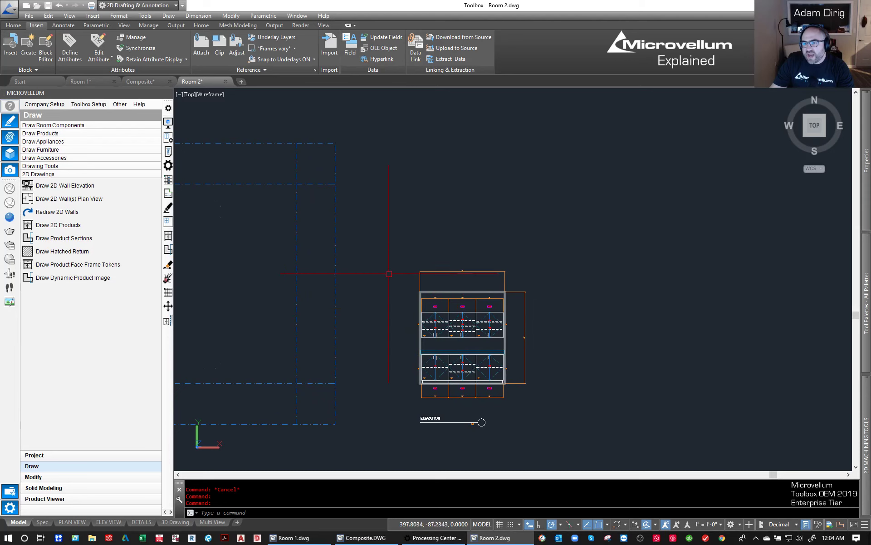
- Draw a 2D plan view of the cabinet wall, placed 100 units directly above the elevation's upper-left wall corner
scroll(383, 271, "down", 2)
middle_click_drag(358, 261, 421, 278)
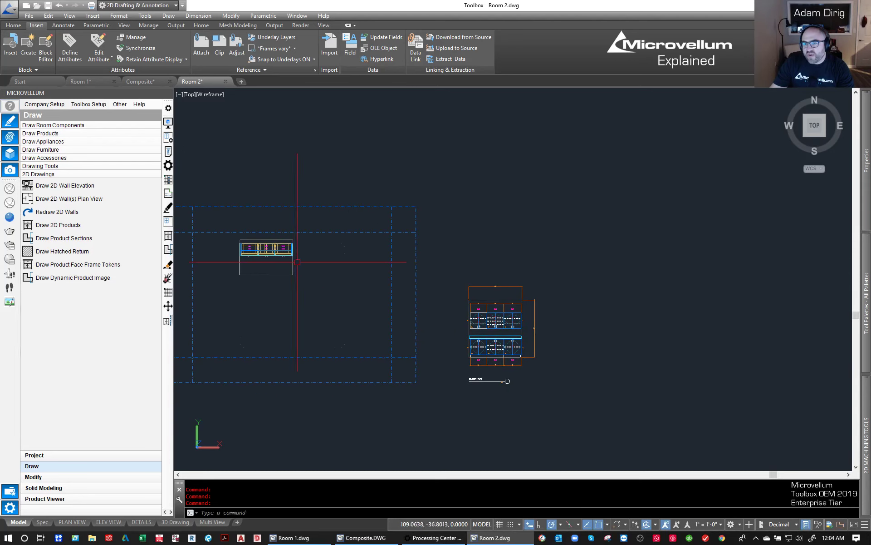
left_click(61, 197)
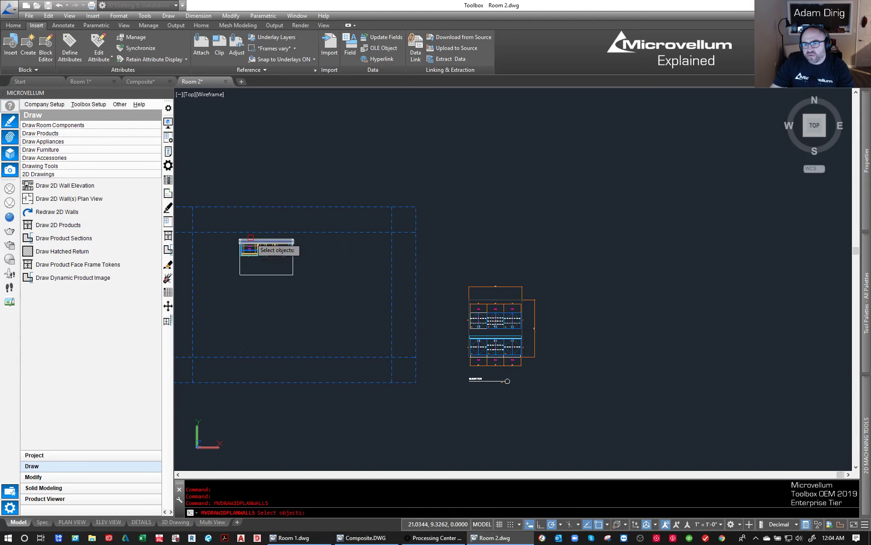
left_click(250, 238)
key("Return")
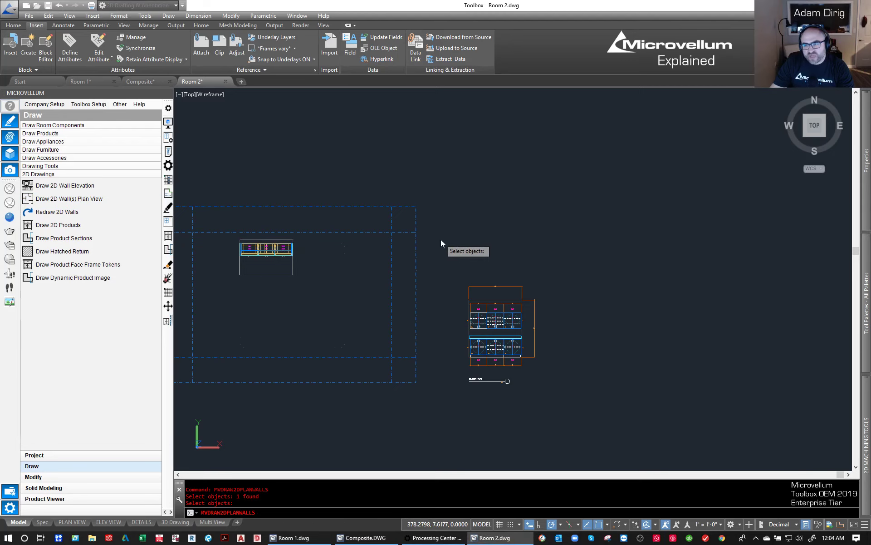
scroll(470, 292, "up", 3)
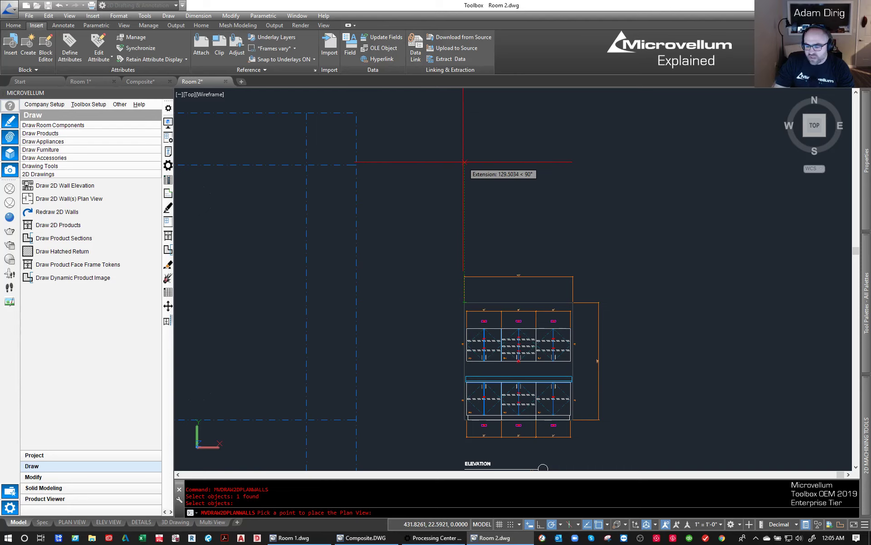
type("100")
key("Return")
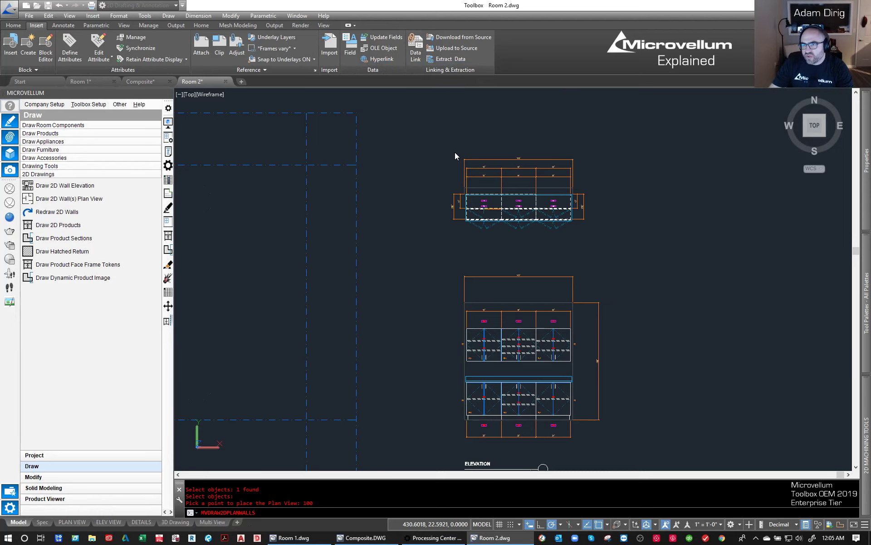
- Stretch all the width dimensions above the plan view about 5.3 units down toward the wall
middle_click_drag(614, 401, 443, 375)
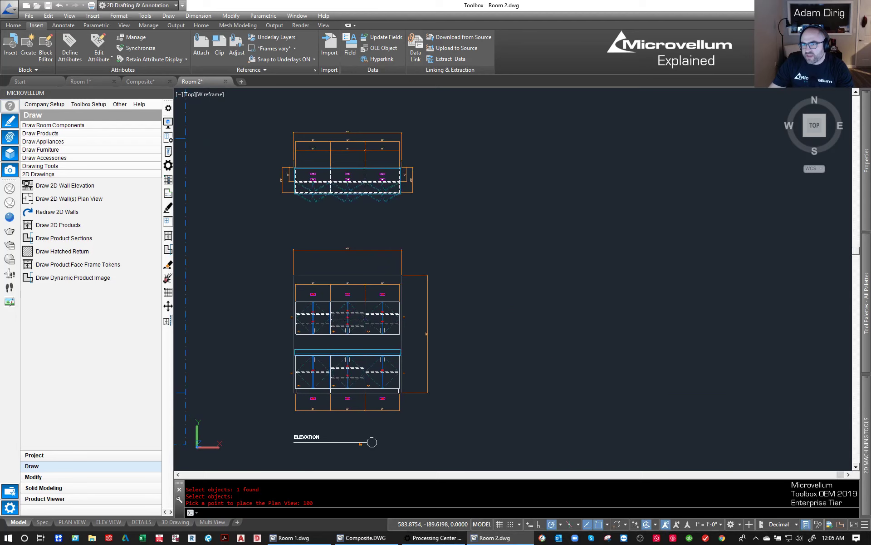
middle_click_drag(402, 194, 393, 190)
scroll(362, 143, "up", 4)
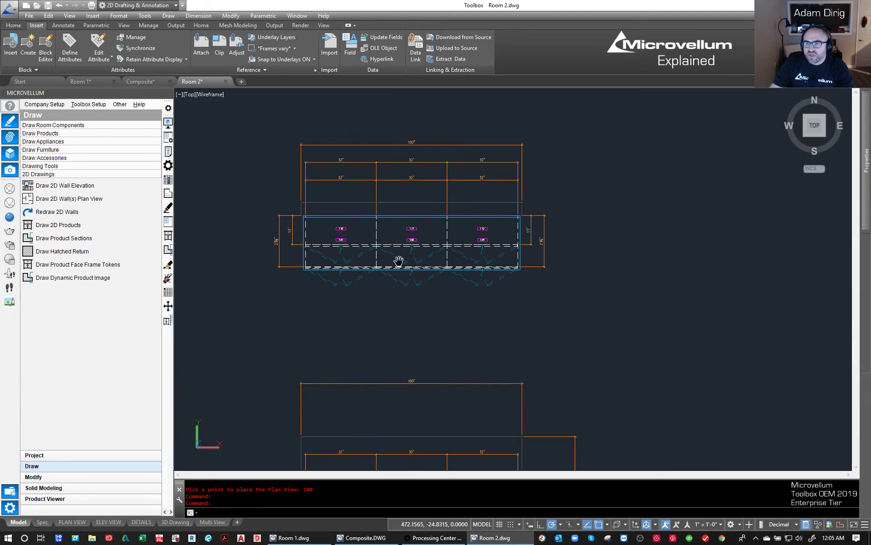
middle_click_drag(304, 172, 404, 204)
left_click(546, 190)
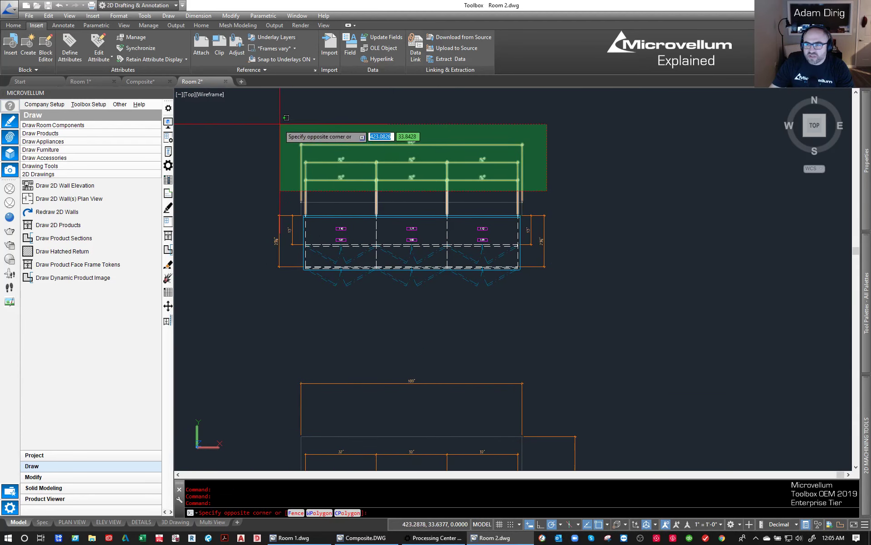
left_click(319, 127)
type("s")
key("Return")
left_click(622, 197)
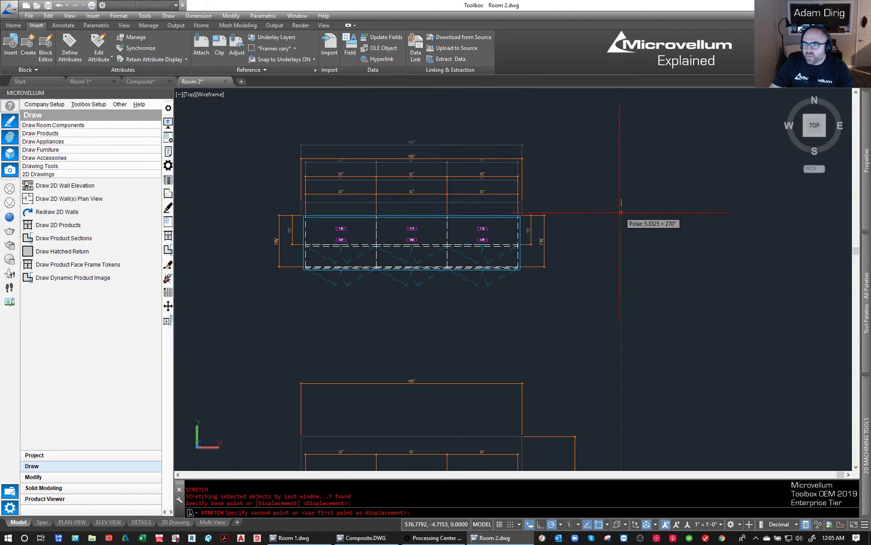
left_click(622, 212)
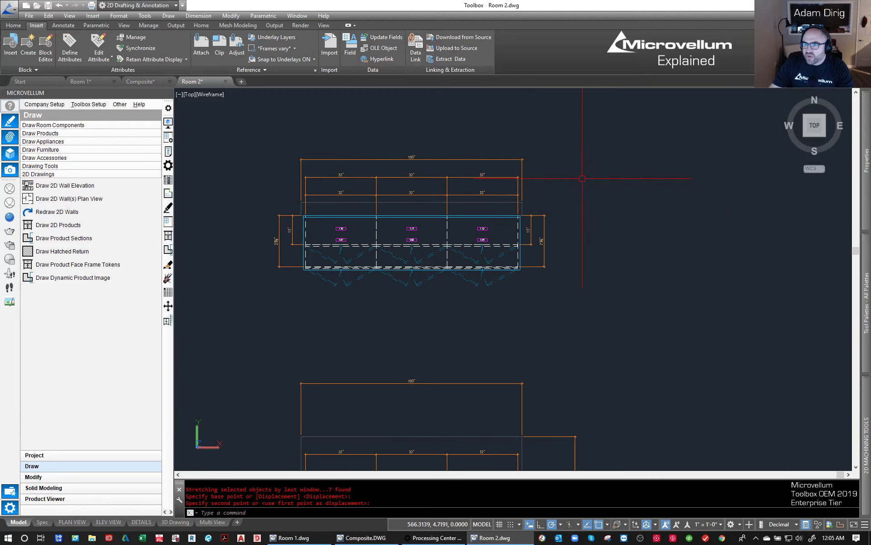
- Stretch the overall width dimension and the upper row of cabinet widths in the plan view about 2.5 units down
left_click(546, 180)
left_click(267, 133)
key("Return")
left_click(230, 188)
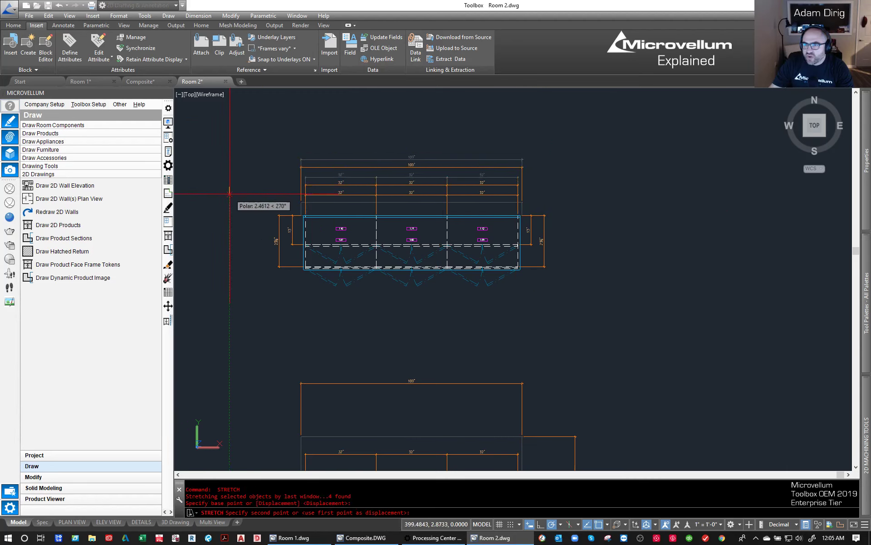
left_click(229, 196)
- Continue the lower row's first 32-inch dimension in the plan view out to the wall's left end
scroll(331, 195, "up", 3)
left_click(287, 194)
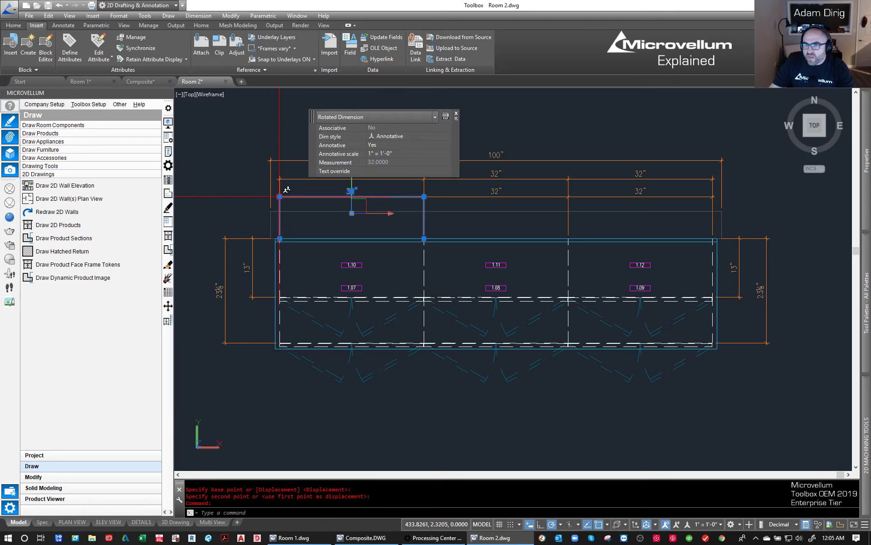
mouse_move(281, 196)
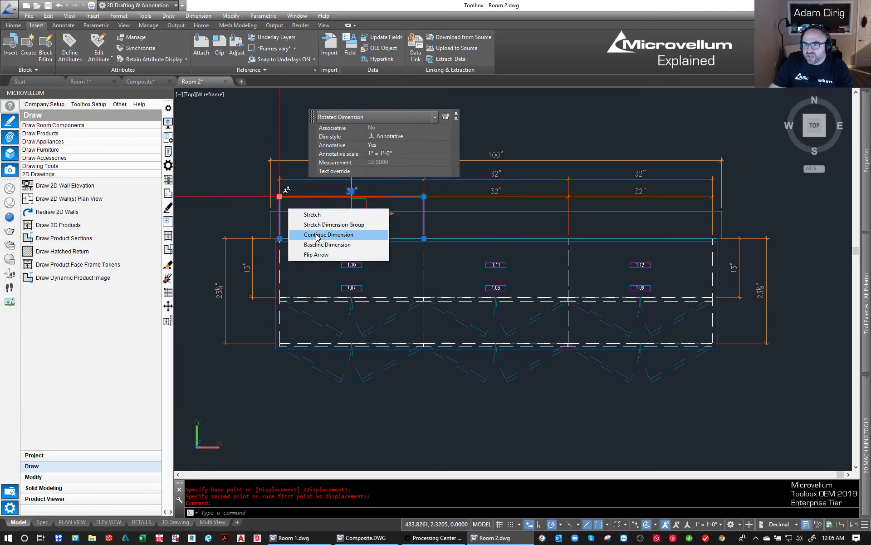
left_click(318, 234)
scroll(280, 198, "up", 3)
left_click(259, 197)
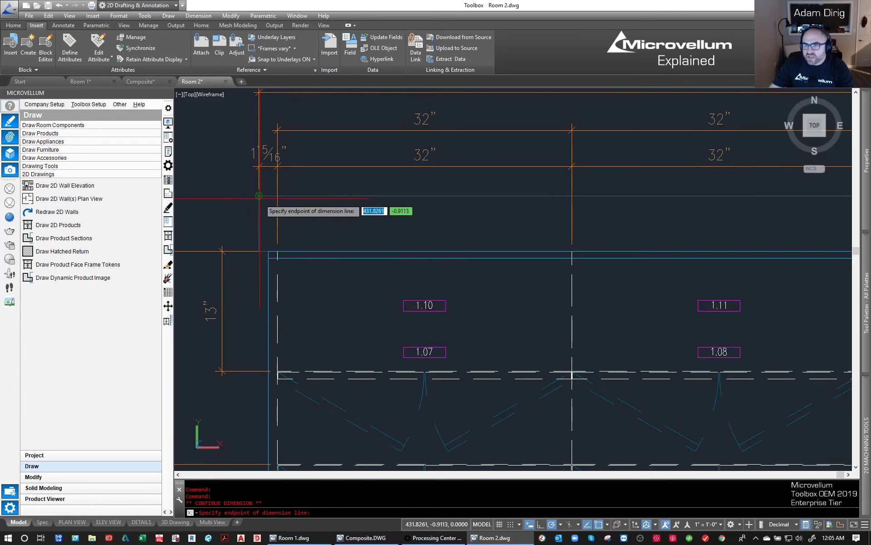
scroll(209, 201, "down", 4)
key("Escape")
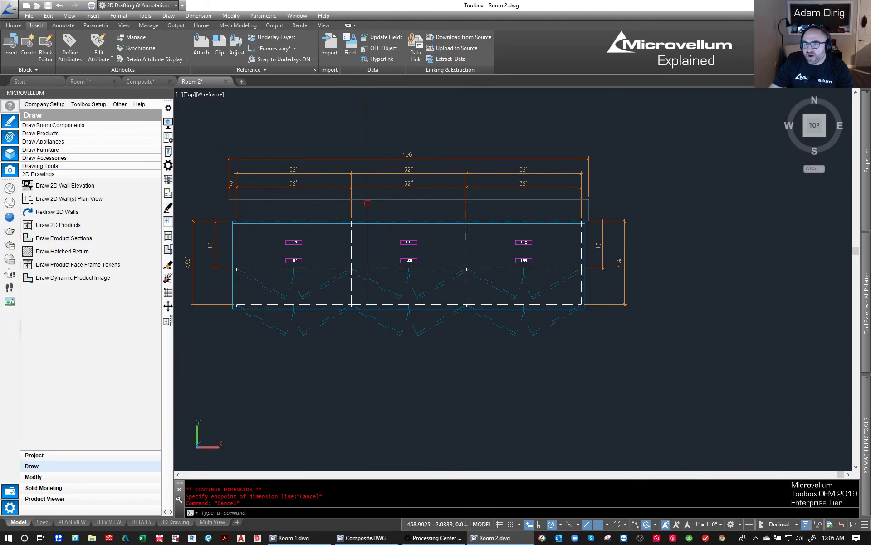
- Examine the plan view's dimensions and its alignment with the wall elevation below
scroll(318, 261, "up", 2)
scroll(311, 286, "down", 3)
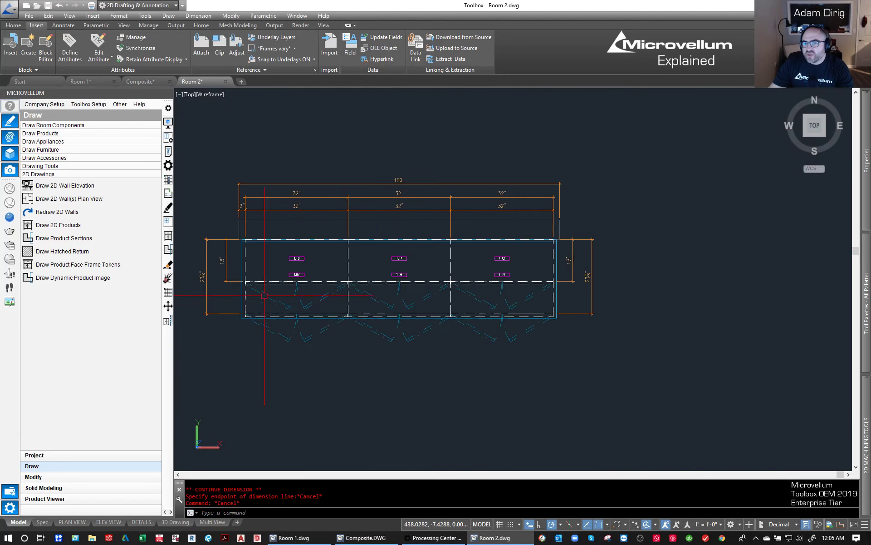
middle_click_drag(278, 314, 361, 282)
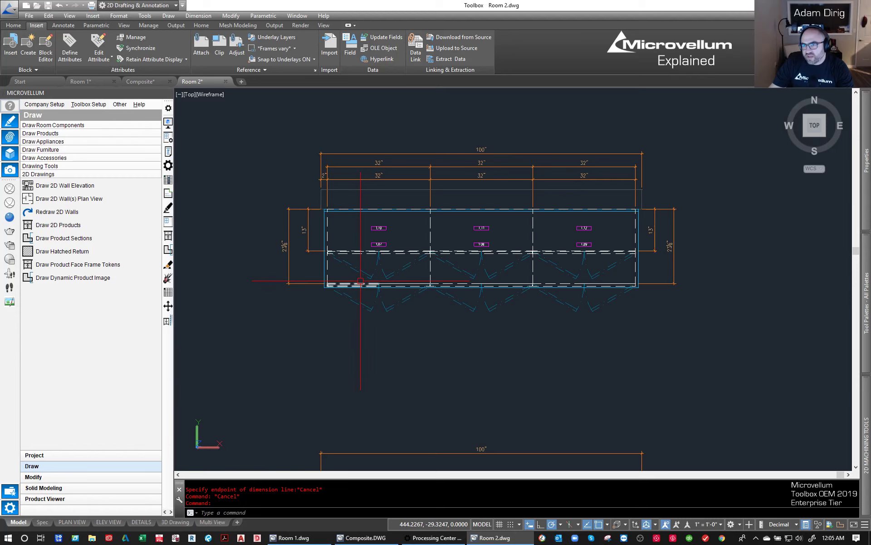
scroll(359, 279, "down", 4)
middle_click_drag(430, 346, 375, 284)
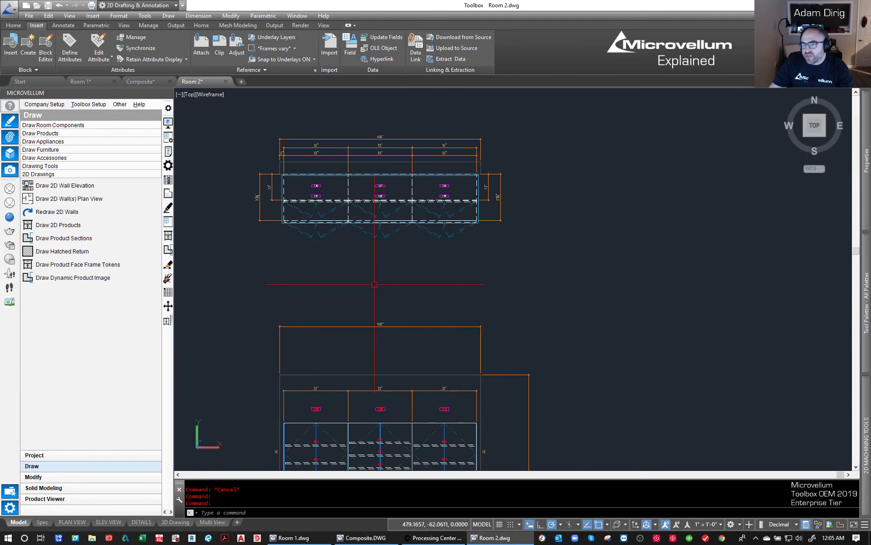
scroll(378, 290, "down", 4)
mouse_move(420, 359)
middle_mouse_down()
mouse_move(340, 252)
mouse_move(524, 383)
middle_mouse_up()
scroll(361, 266, "down", 4)
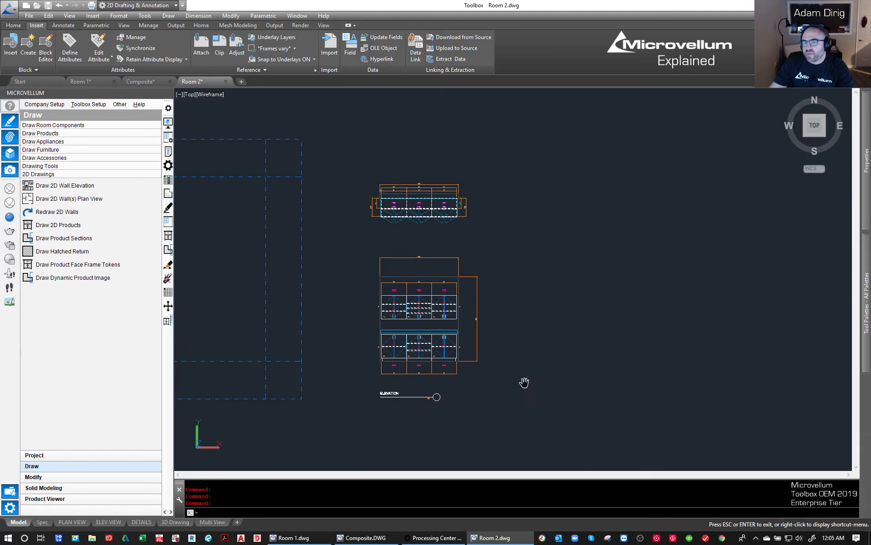
scroll(396, 319, "up", 3)
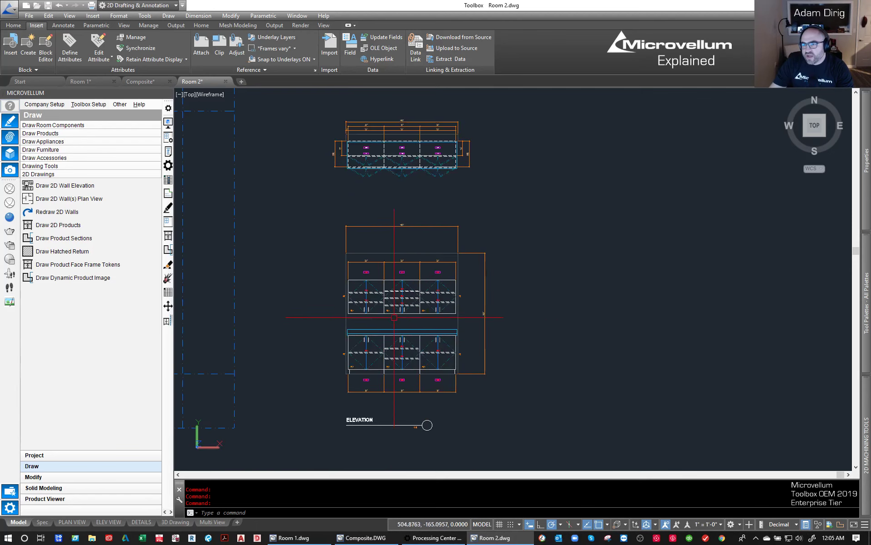
middle_click_drag(393, 318, 410, 307)
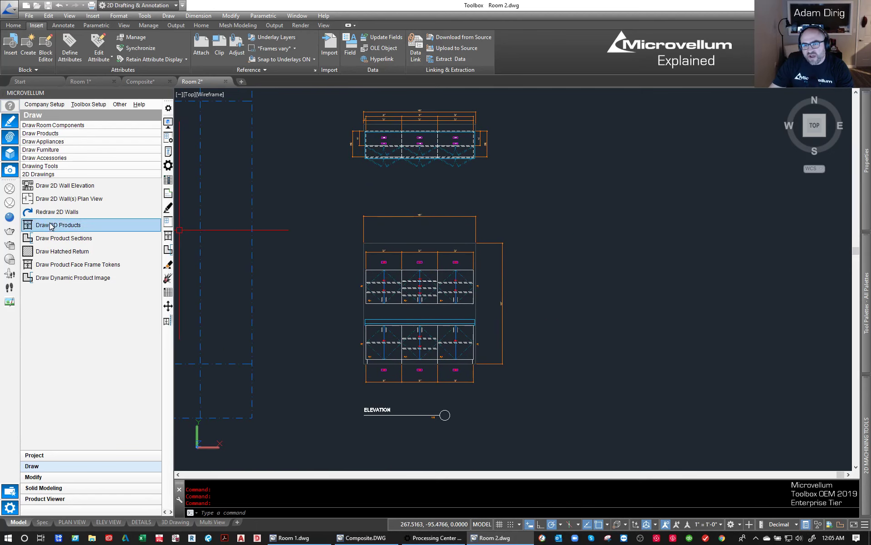
- Define a cross section of the cabinet wall, cut 12 inches in X from the product origin, facing right with drawing tokens added
left_click(69, 238)
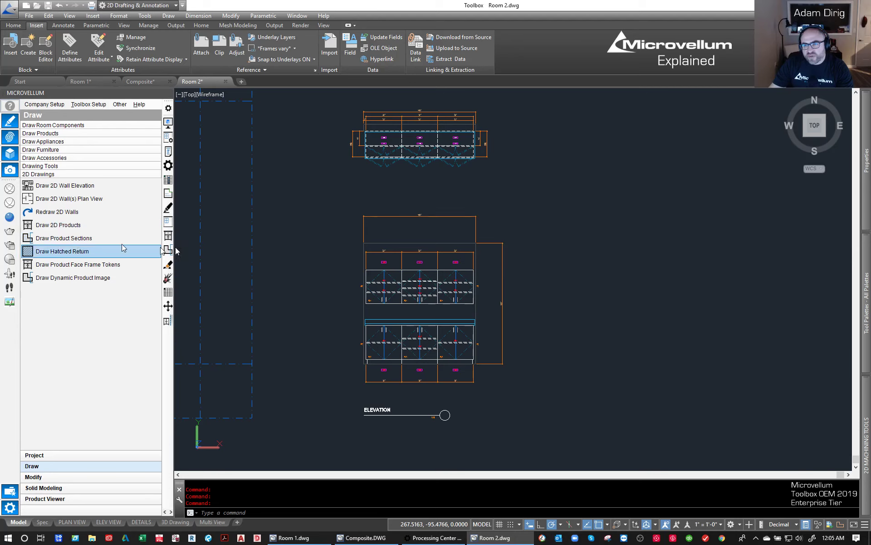
scroll(393, 290, "down", 3)
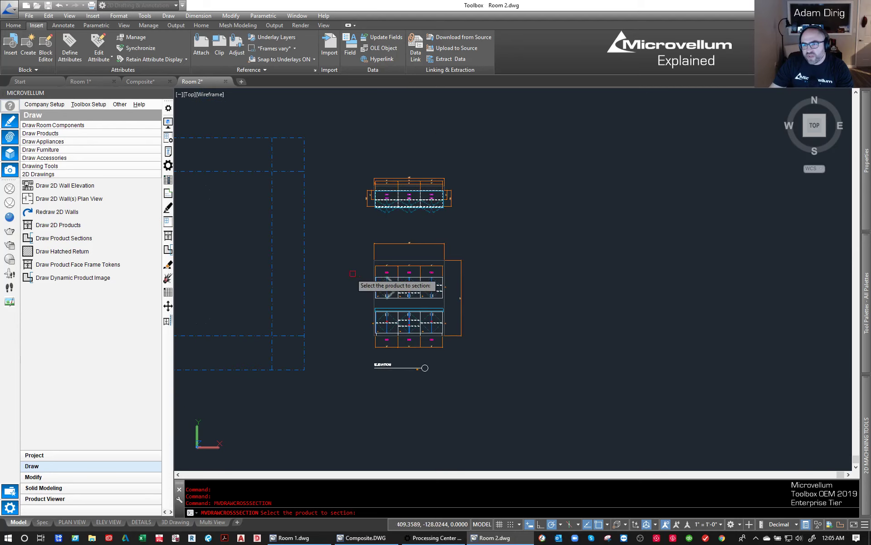
scroll(331, 269, "down", 3)
middle_click_drag(293, 249, 445, 246)
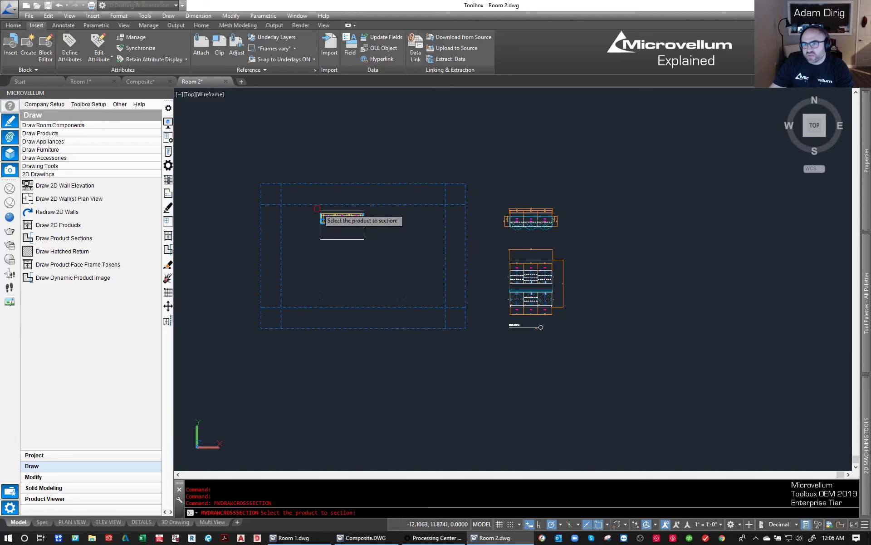
scroll(317, 208, "up", 2)
left_click(333, 210)
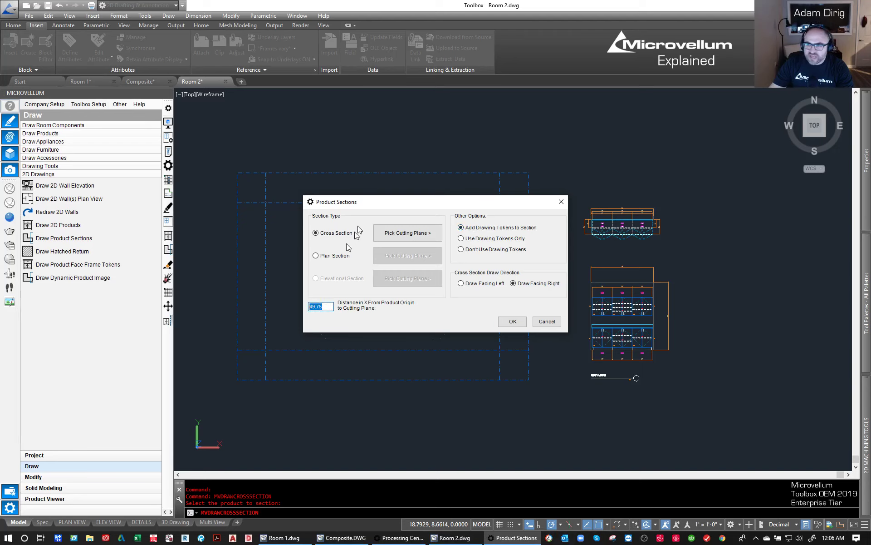
left_click_drag(370, 202, 360, 263)
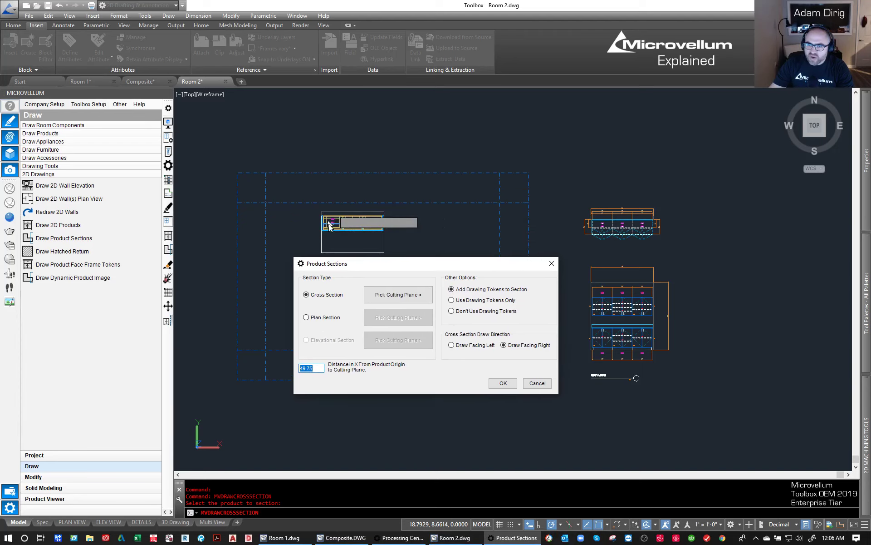
left_click(512, 386)
- Place the section drawing 100 units to the right of the elevation's lower-right wall corner, level with the floor line
scroll(736, 373, "up", 2)
middle_click_drag(696, 359, 441, 337)
scroll(383, 313, "up", 3)
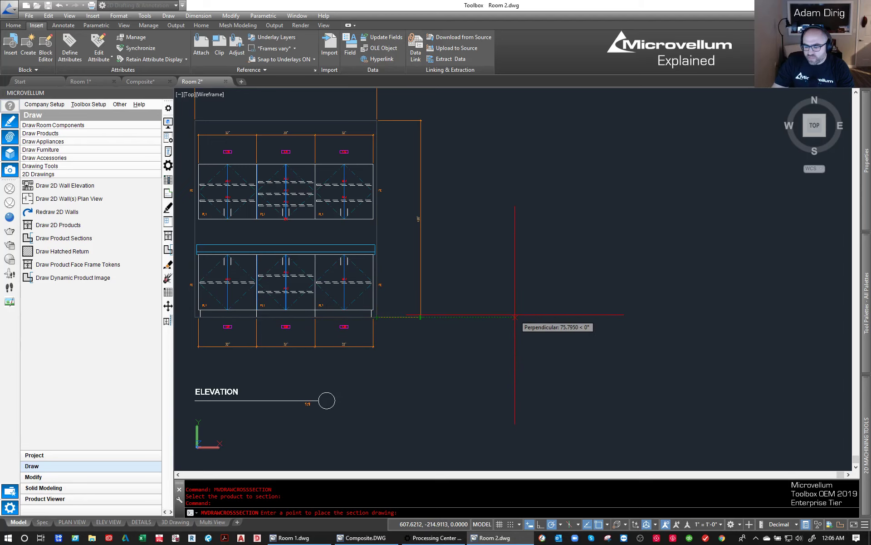
type("100")
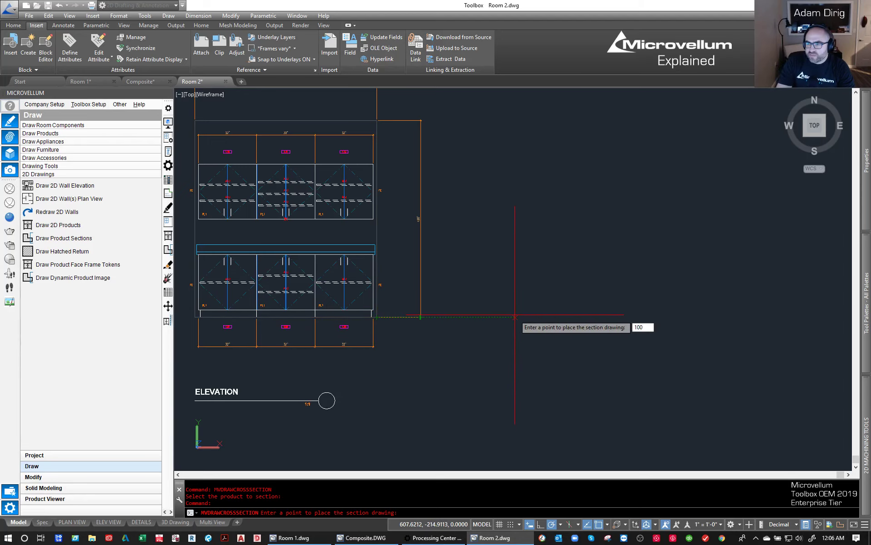
key("Return")
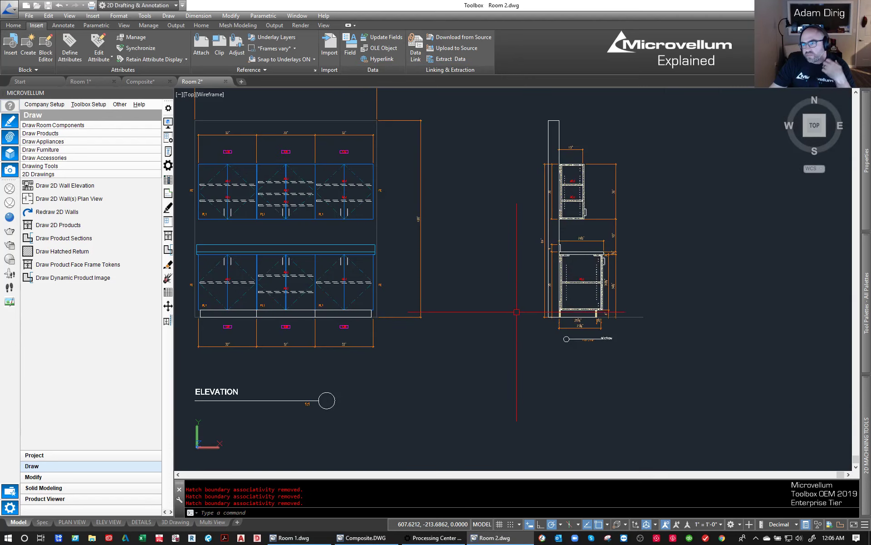
- Examine the section's upper and base cabinets and dimensions, and its placement beside the elevation
scroll(595, 196, "up", 2)
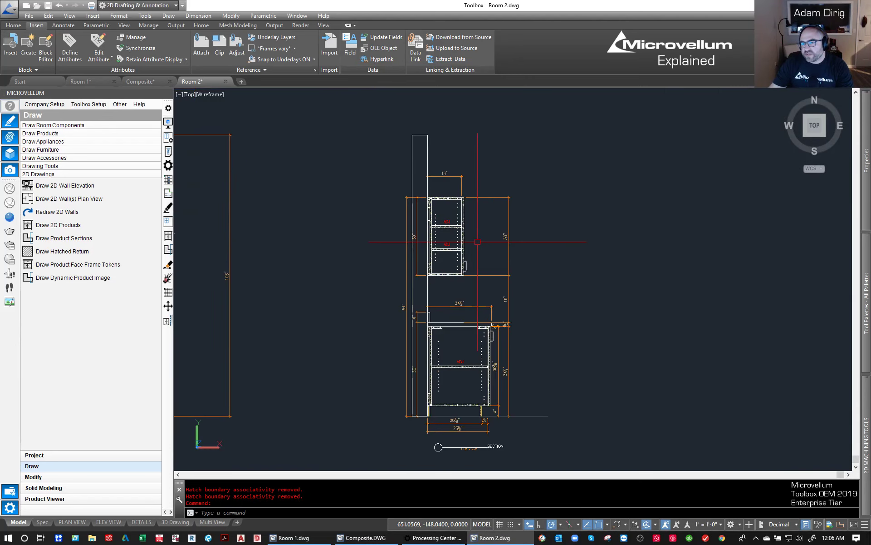
scroll(478, 242, "up", 2)
scroll(478, 241, "down", 2)
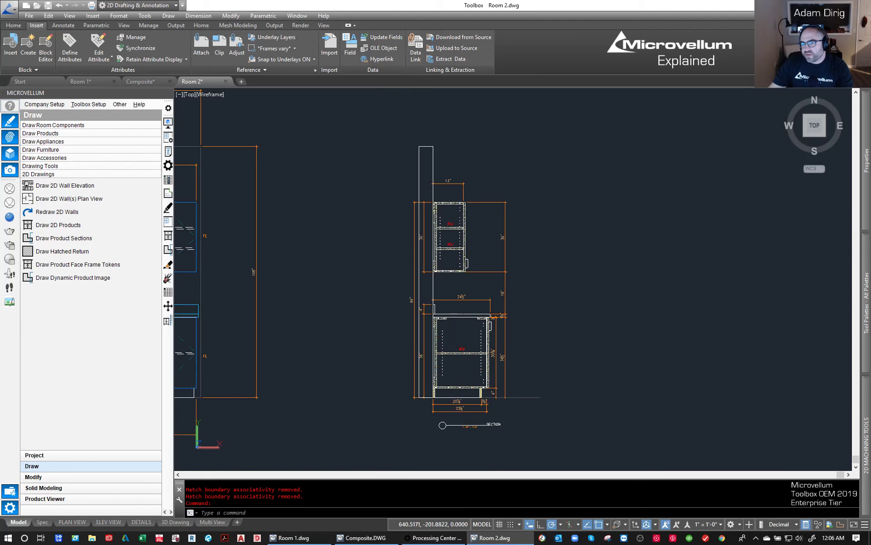
middle_click_drag(452, 365, 504, 348)
scroll(505, 349, "down", 2)
middle_click_drag(415, 330, 514, 333)
scroll(510, 333, "down", 2)
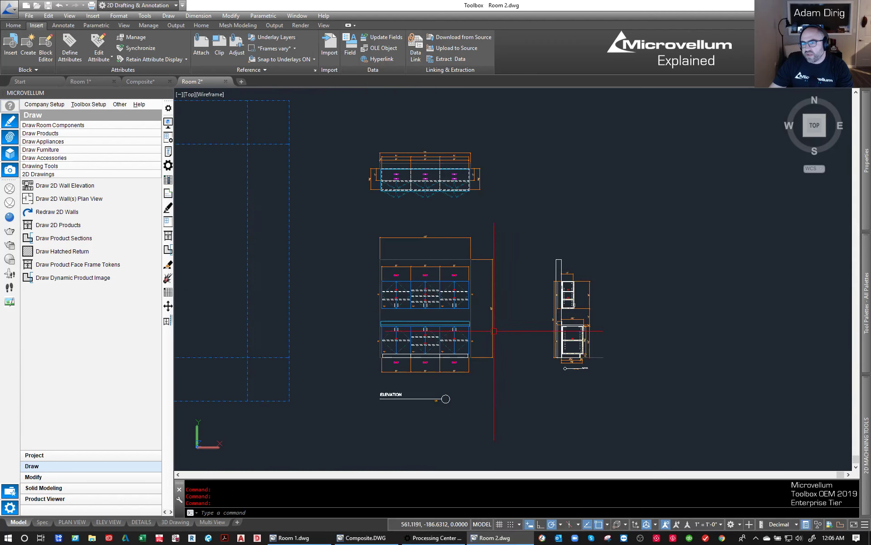
- Measure the horizontal distance from inside the middle base cabinet to the wall's left edge in the elevation
middle_click_drag(360, 330, 416, 324)
scroll(483, 323, "up", 5)
scroll(469, 334, "up", 2)
key("Escape")
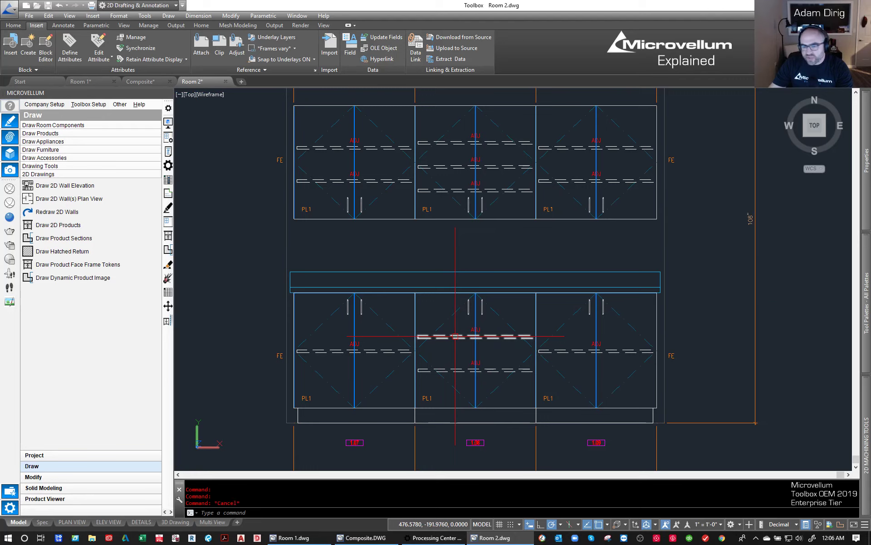
type("di")
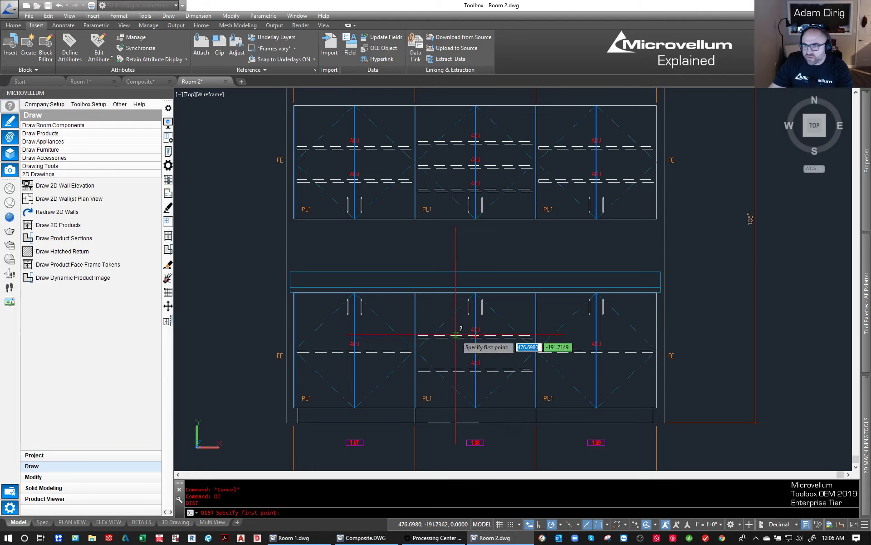
key("Return")
left_click(458, 357)
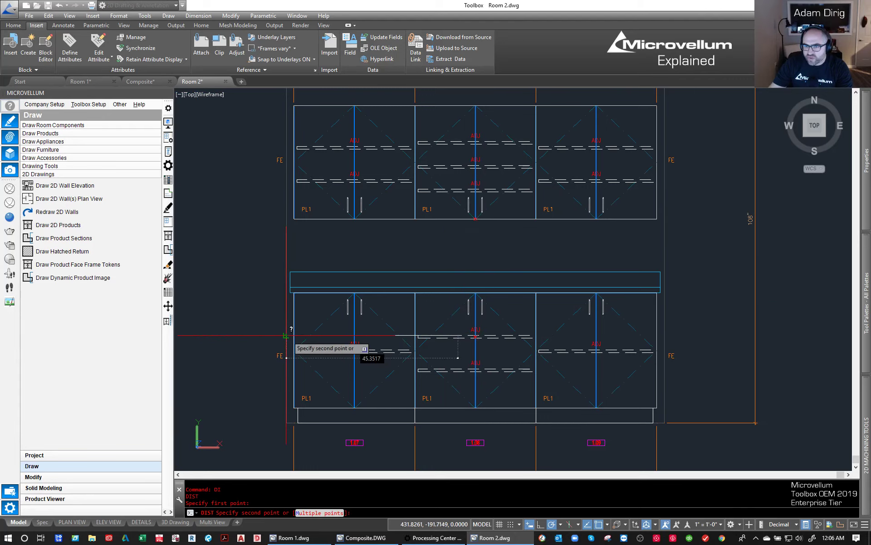
left_click(286, 336)
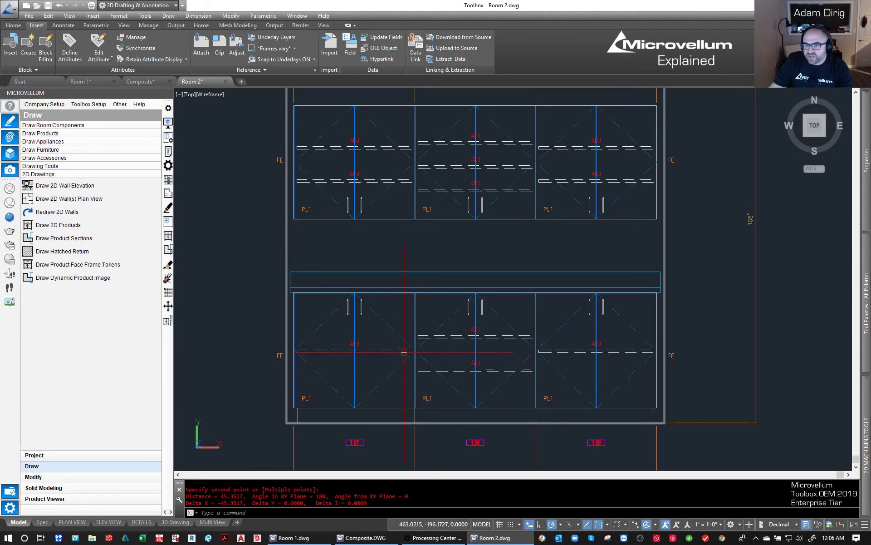
key("Escape")
- Define a second cross section of the cabinet wall, cut 45 inches in X from the product origin, facing right with drawing tokens added
scroll(405, 353, "down", 5)
middle_click_drag(338, 343, 494, 346)
scroll(430, 320, "down", 5)
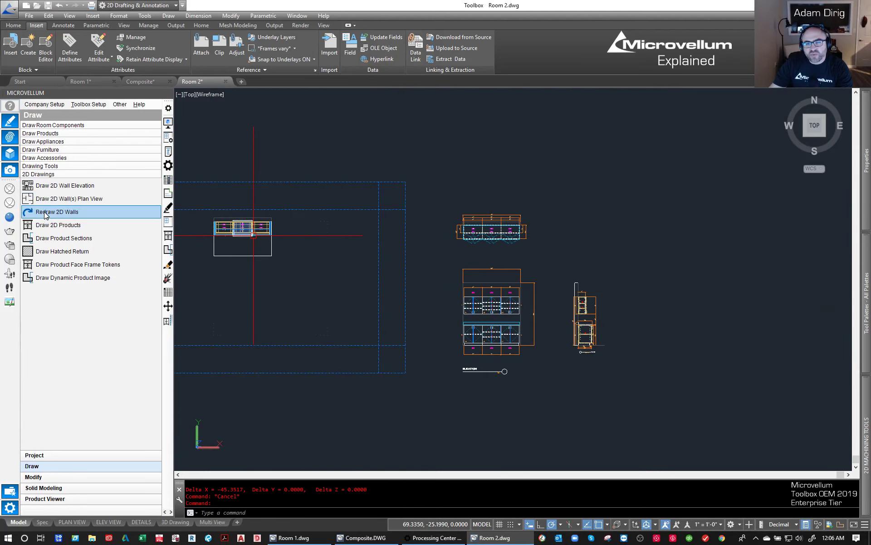
left_click(46, 238)
left_click(228, 216)
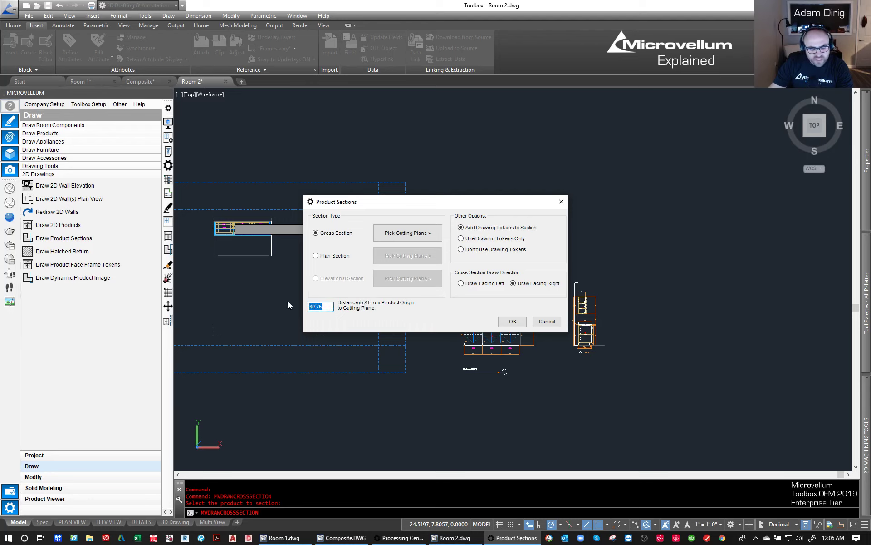
type("45")
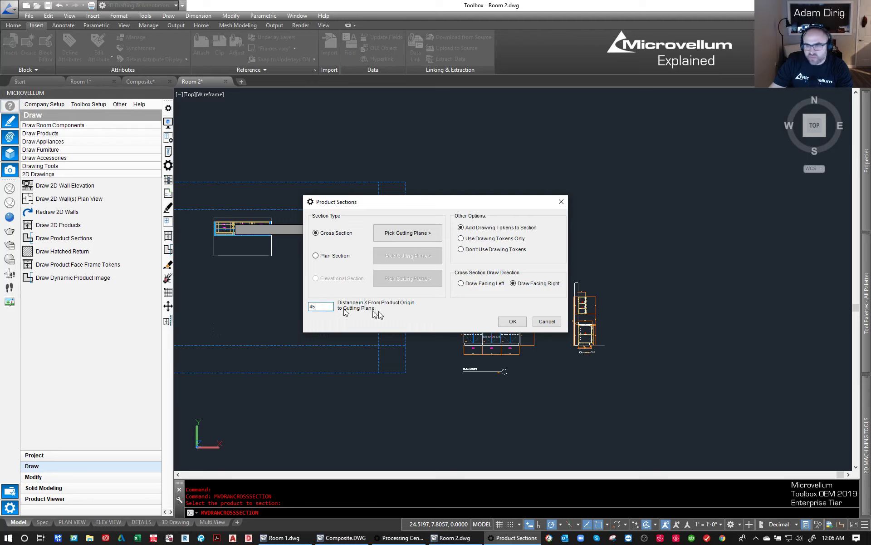
left_click(513, 321)
- Place the second section 50 units to the right of the first section's floor line end, level with that floor line
scroll(606, 345, "up", 2)
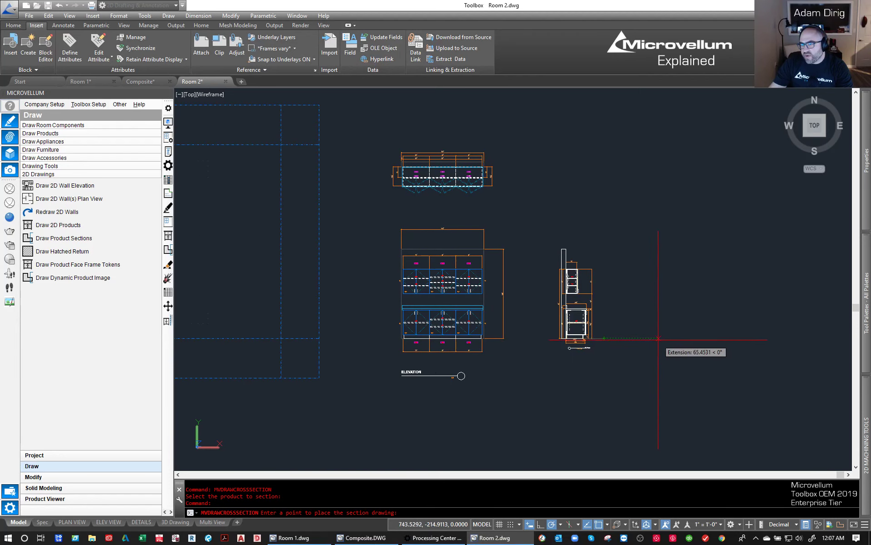
type("50")
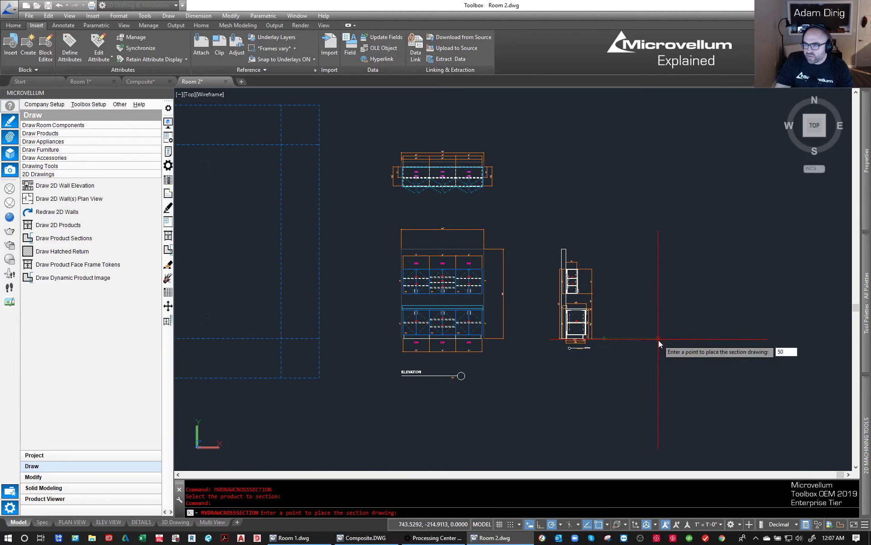
key("Return")
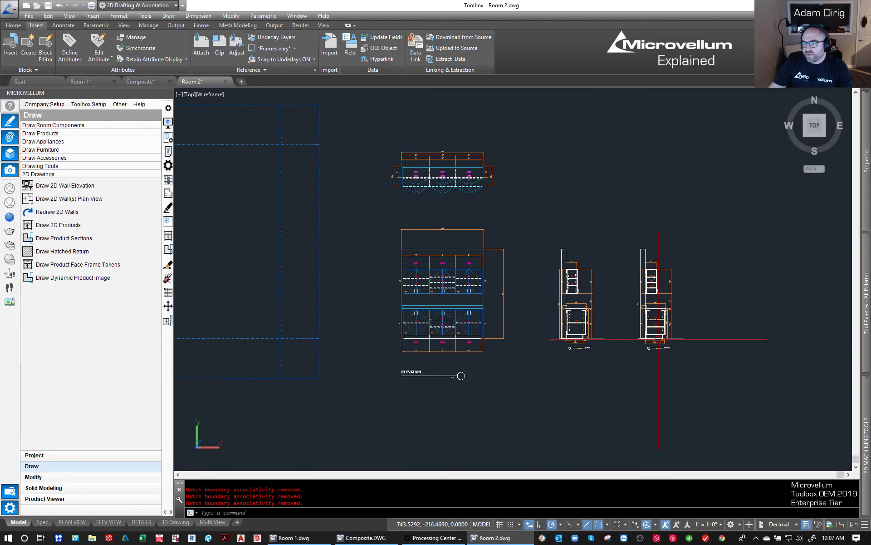
left_click(371, 269)
key("Escape")
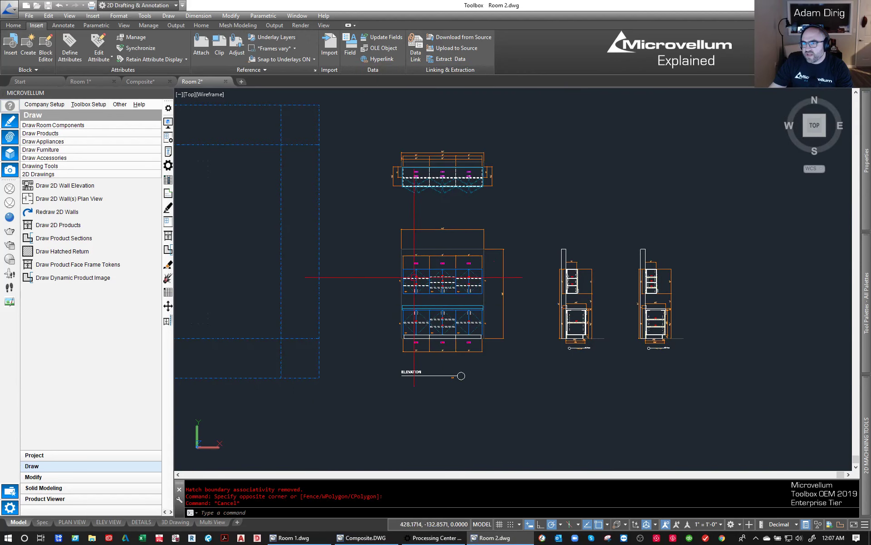
- Set the middle upper cabinet's shelf row quantity to 2 in its product prompts, picking the cabinet in the elevation
scroll(655, 332, "up", 2)
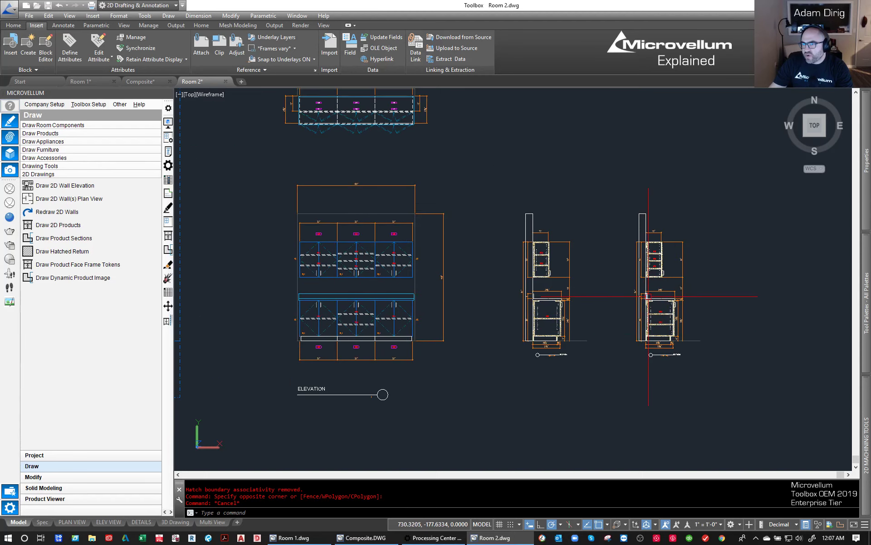
scroll(772, 385, "down", 2)
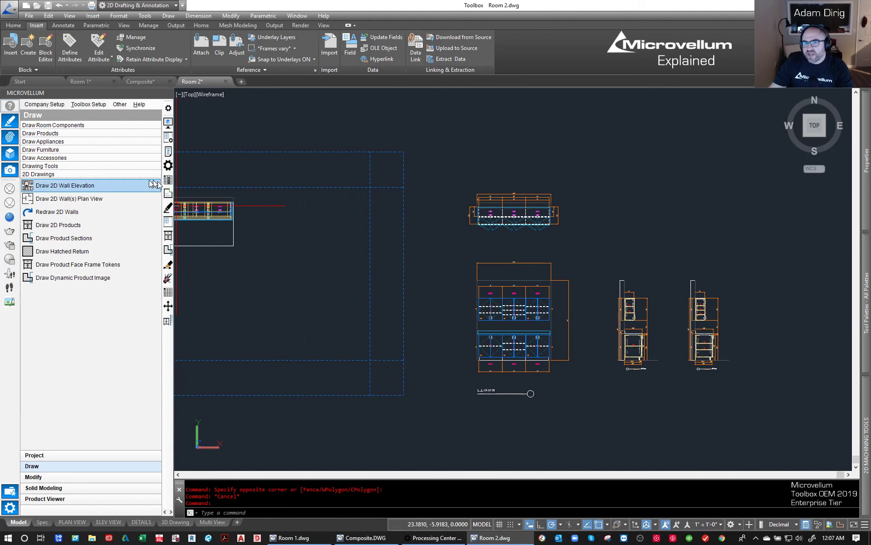
left_click(168, 153)
scroll(503, 338, "up", 2)
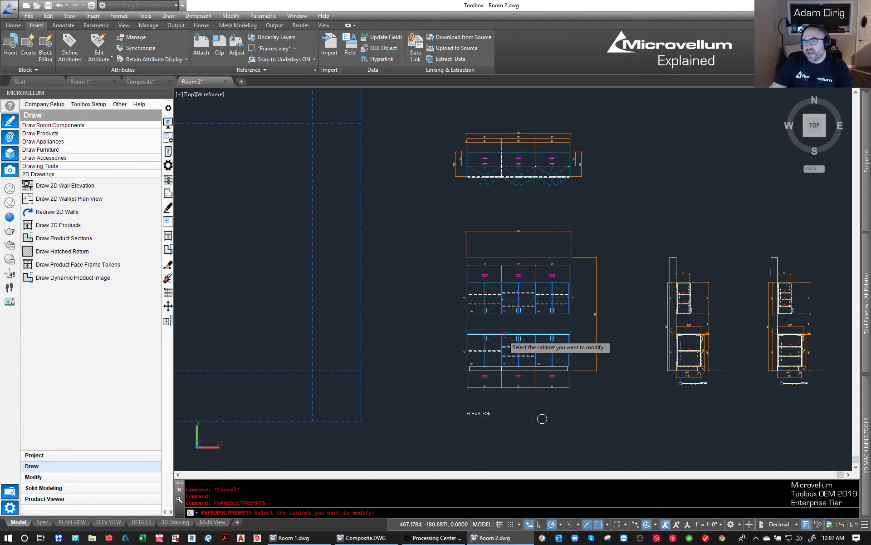
middle_click_drag(525, 324, 493, 303)
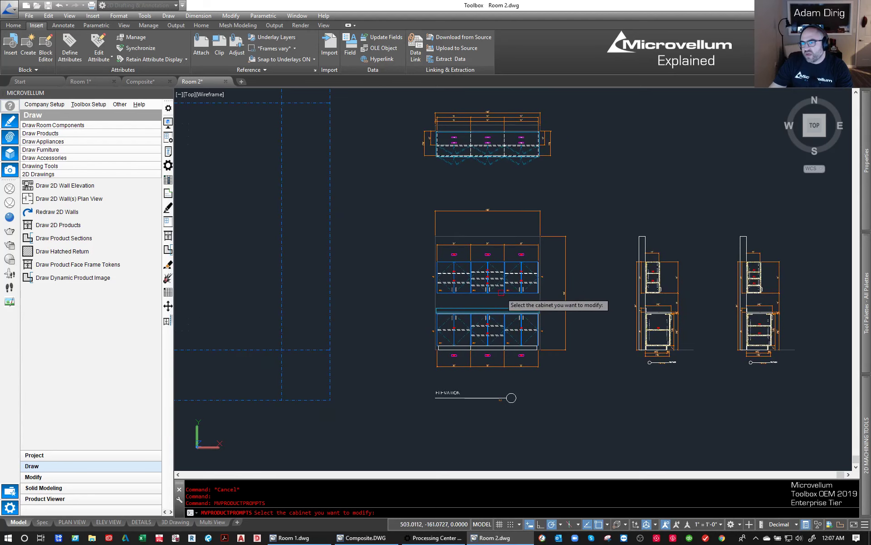
left_click(483, 302)
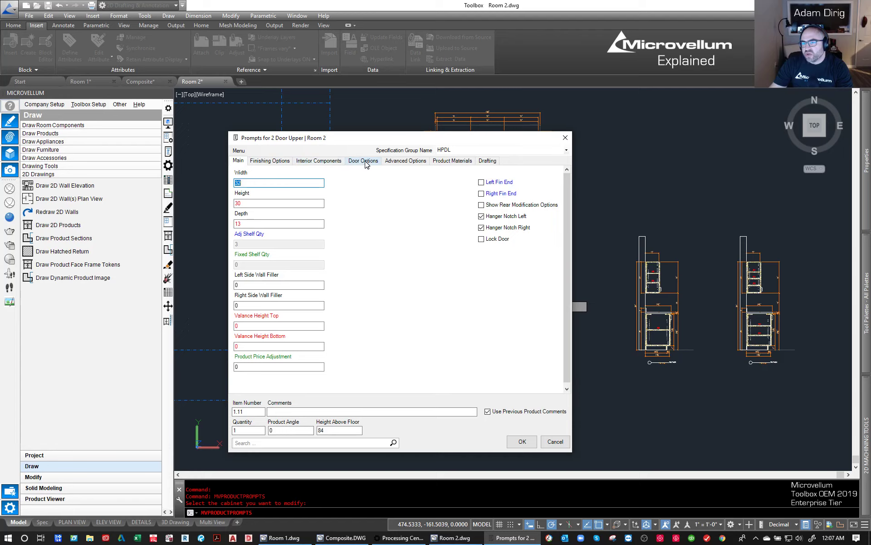
left_click(305, 162)
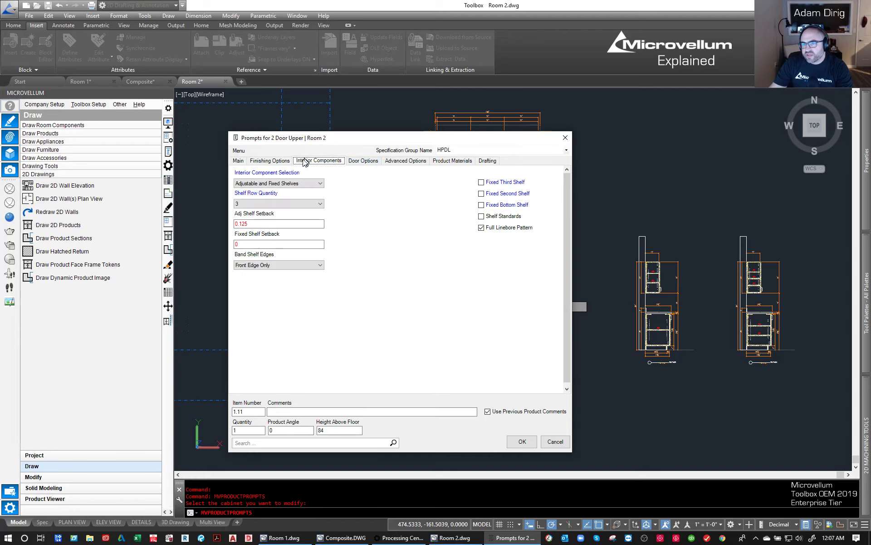
left_click(263, 204)
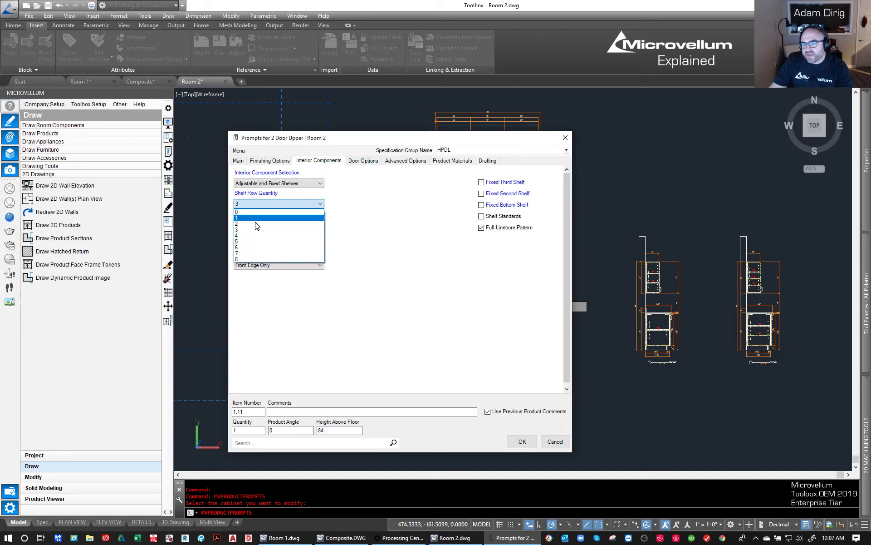
left_click(254, 224)
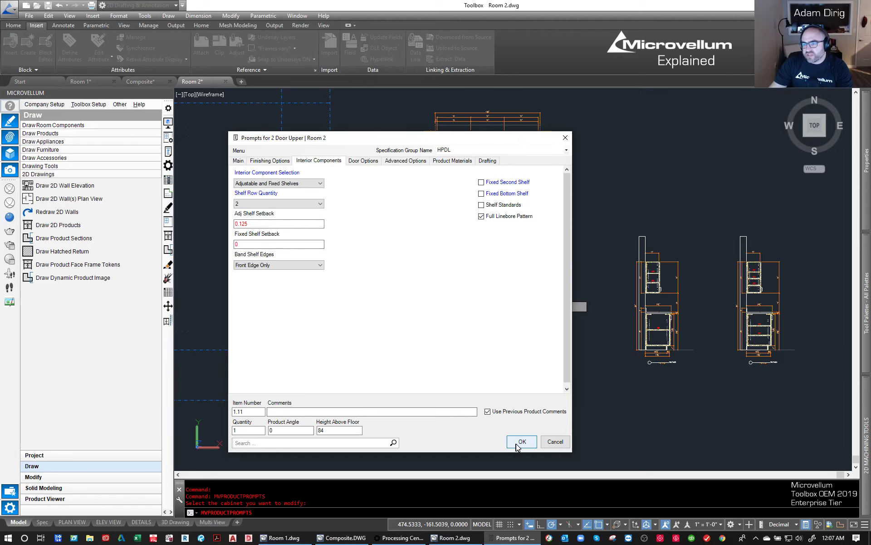
left_click(522, 441)
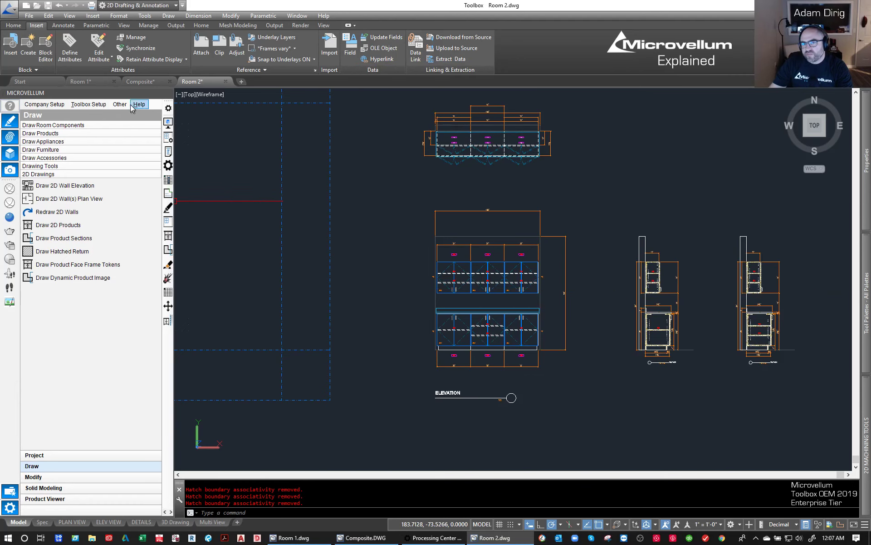
- Set the middle upper cabinet's shelf row quantity back to 3 in its product prompts
left_click(168, 153)
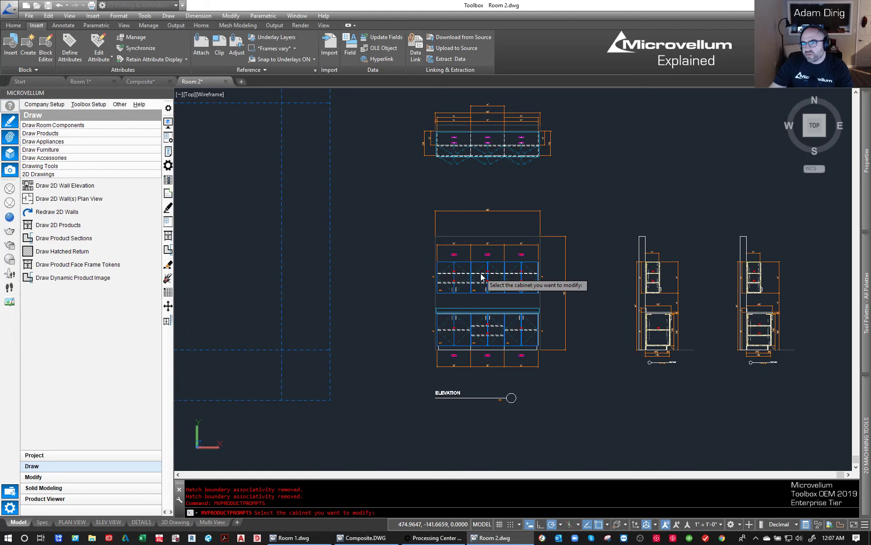
left_click(483, 274)
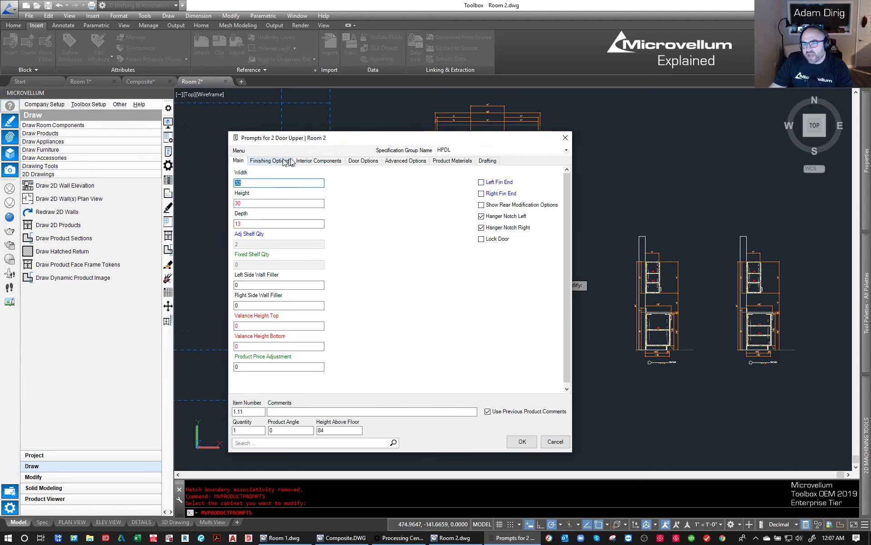
left_click(307, 161)
left_click(291, 204)
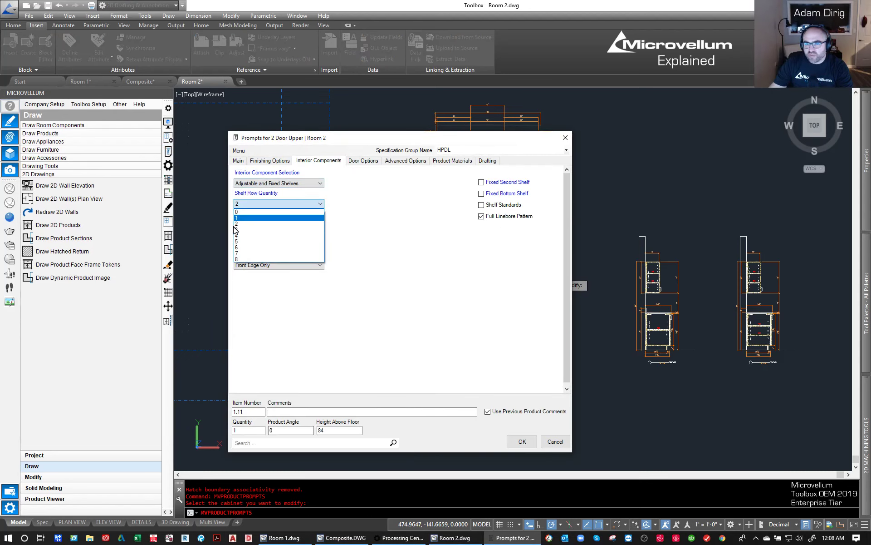
left_click(237, 230)
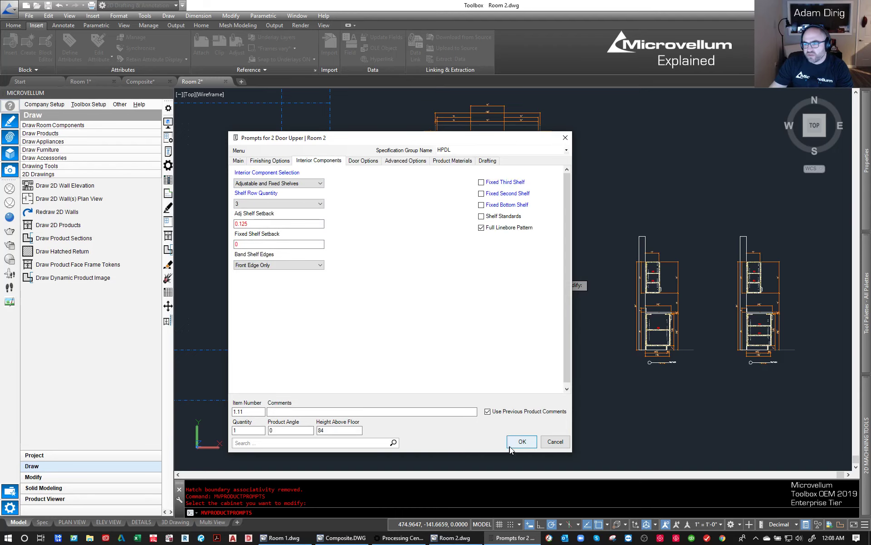
left_click(526, 442)
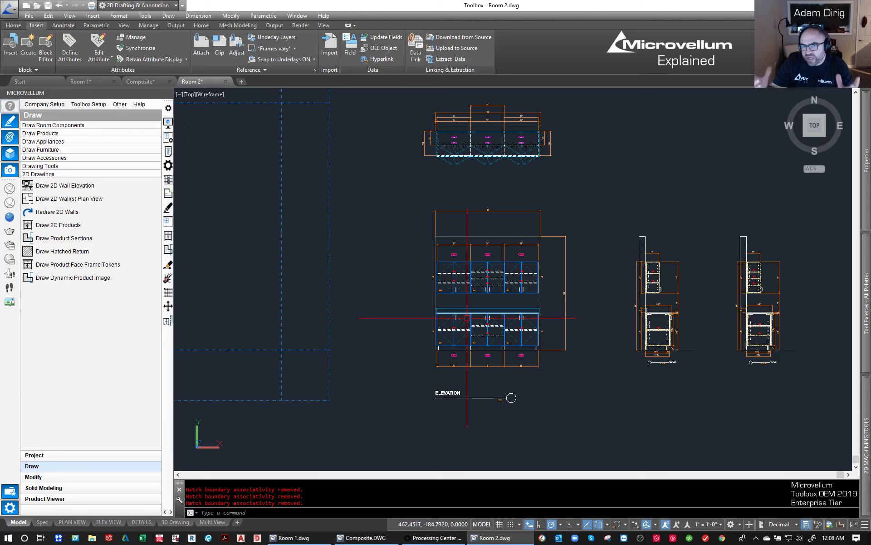
left_click(407, 287)
left_click(385, 248)
key("Escape")
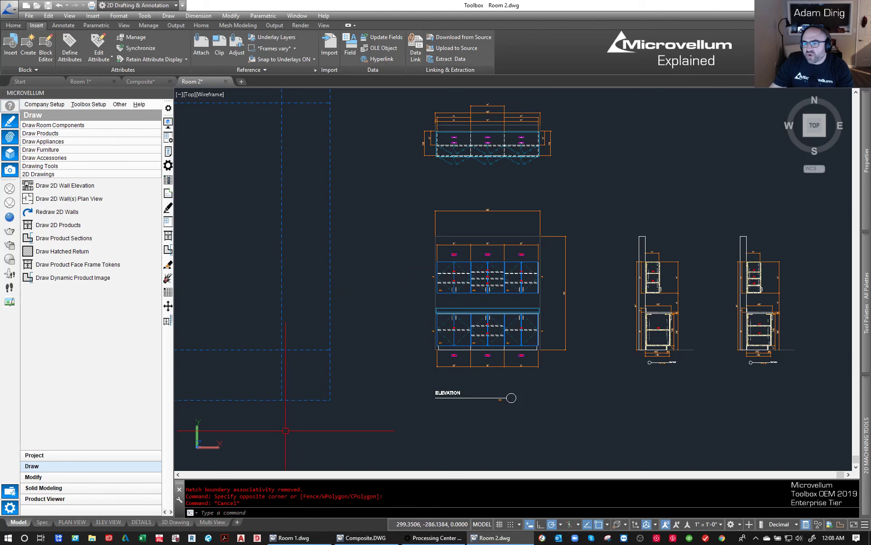
- On the 3D Drawing sheet, edit the elevation base view's model selection to add the missing middle upper cabinet by window-selecting all cabinets
left_click(175, 522)
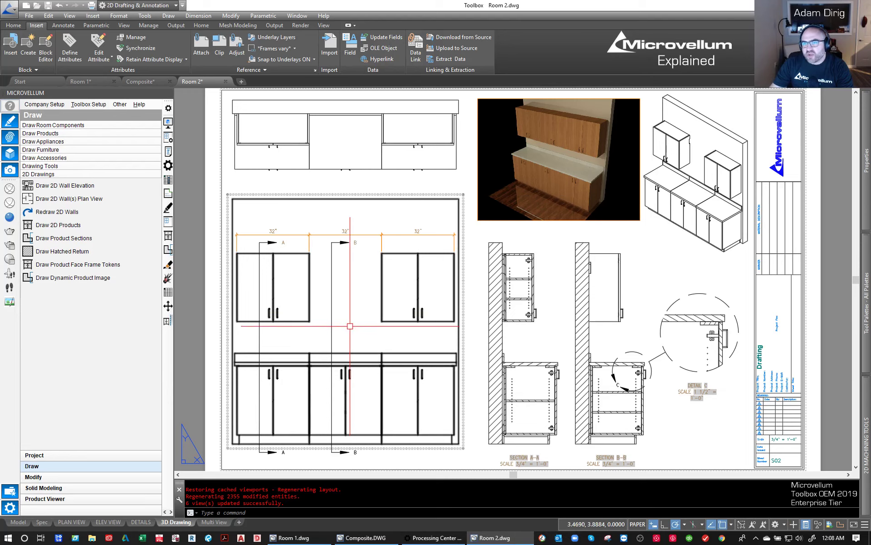
left_click(348, 200)
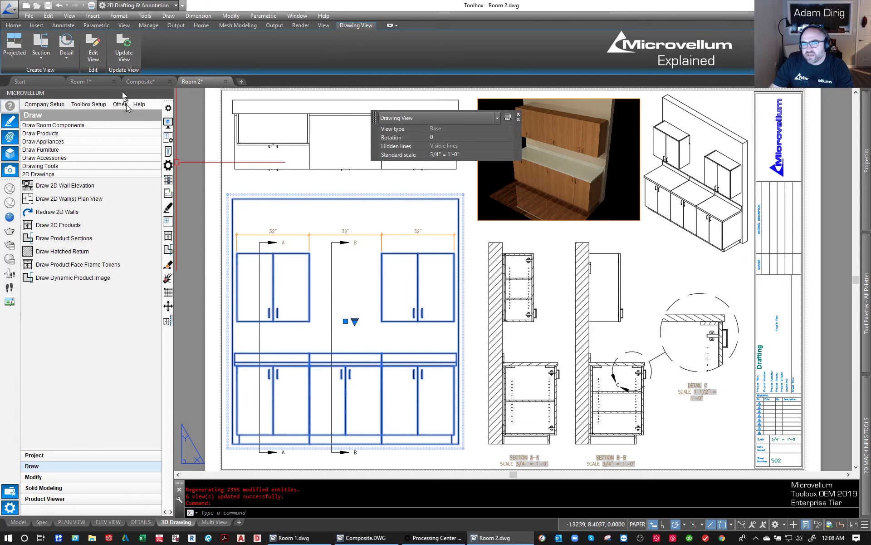
left_click(94, 49)
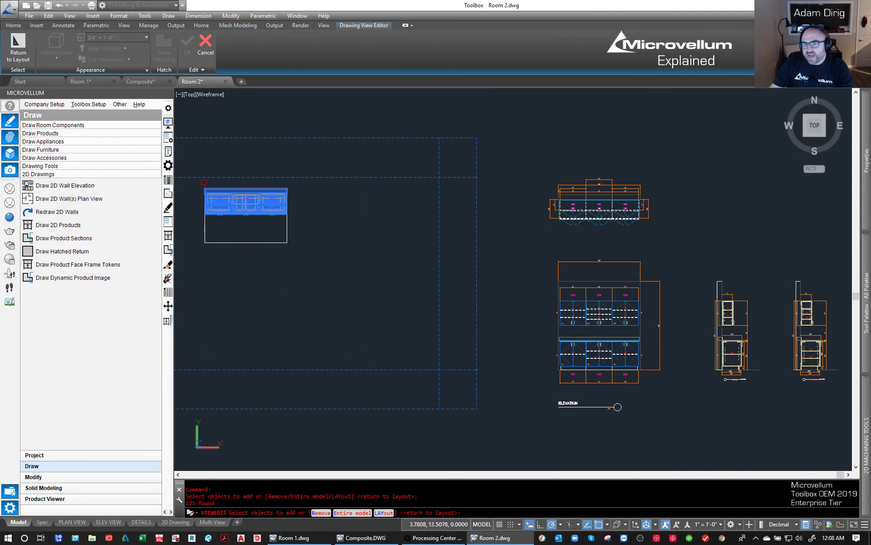
left_click(191, 182)
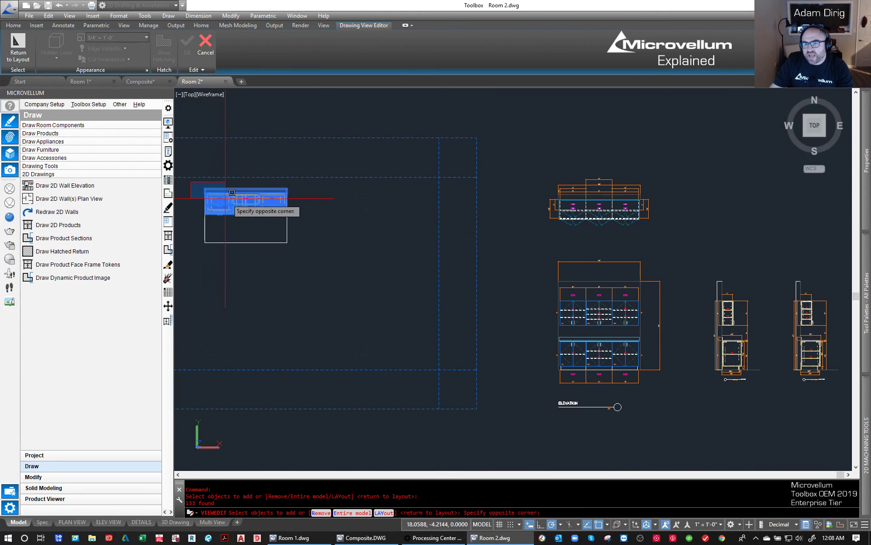
left_click(313, 224)
key("Return")
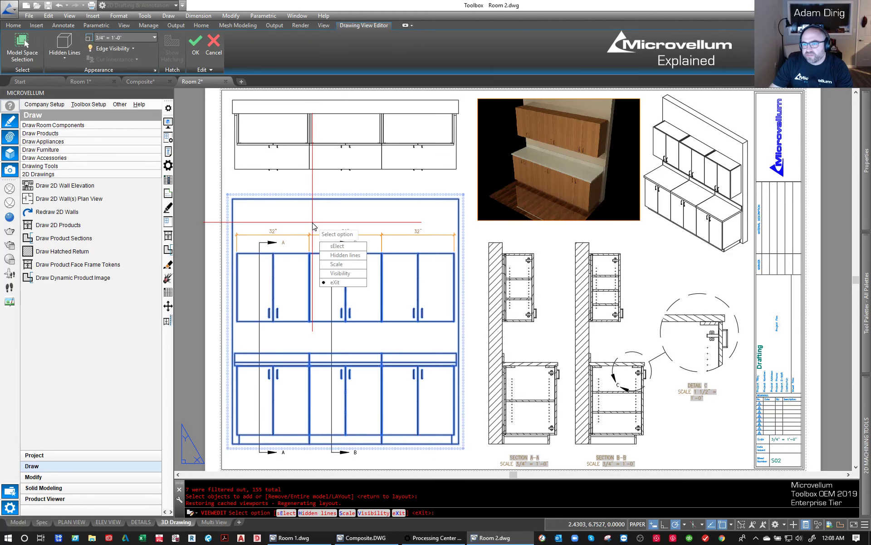
key("Escape")
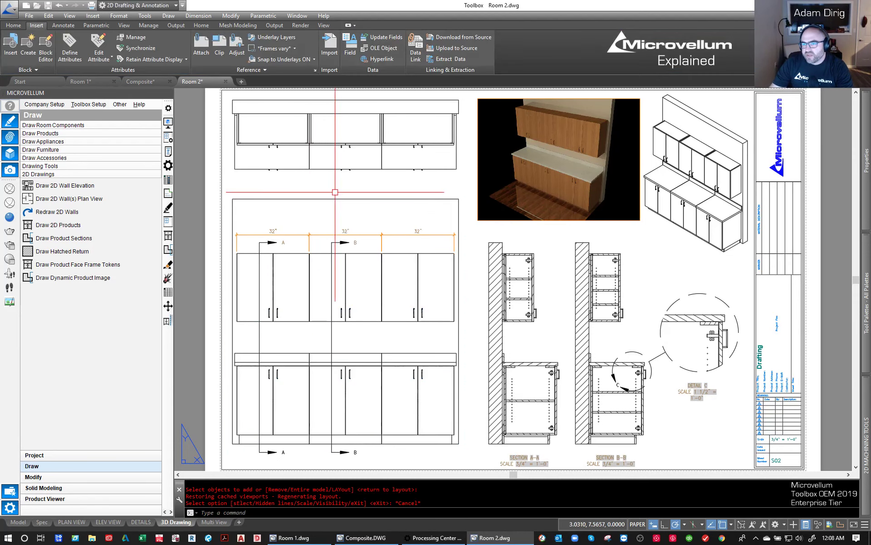
key("Escape")
middle_click(342, 211)
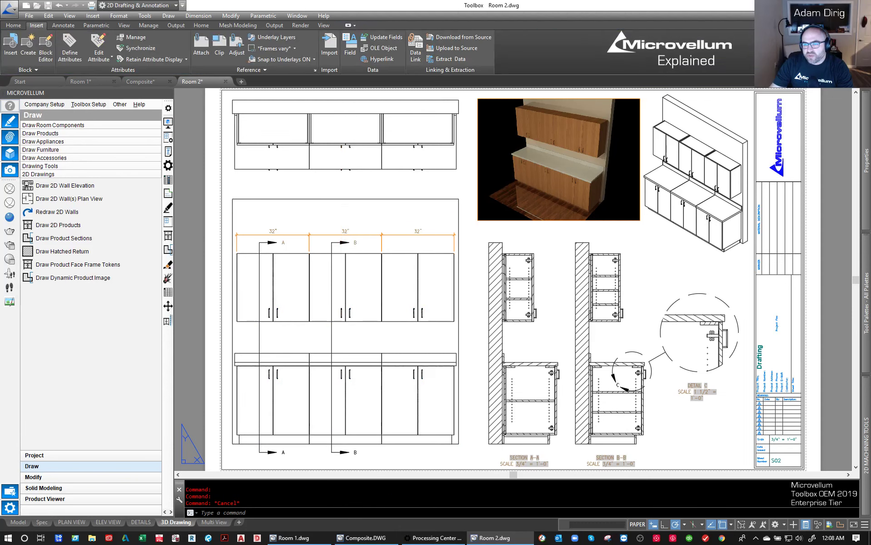
middle_click(342, 212)
- Return to model space with the cabinets and their 2D drawings
left_click(18, 522)
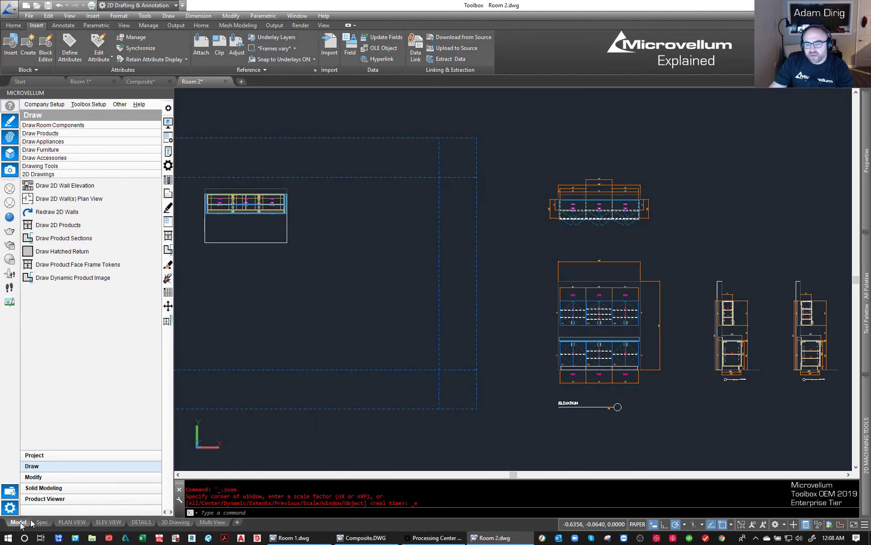
left_click(719, 217)
left_click(701, 188)
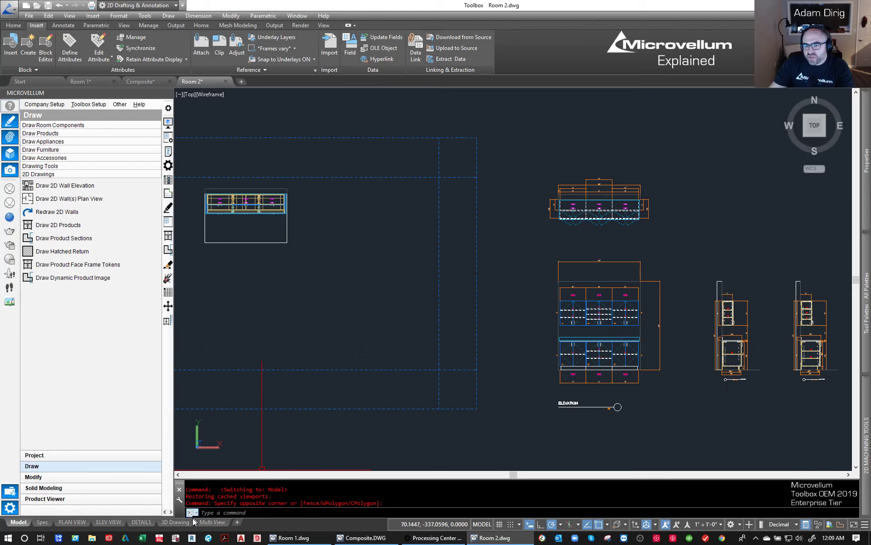
- On the ELEV VIEW sheet, reposition the 2D plan, elevation and sections inside the viewport so they fit the frame, and return to paper space
mouse_move(172, 526)
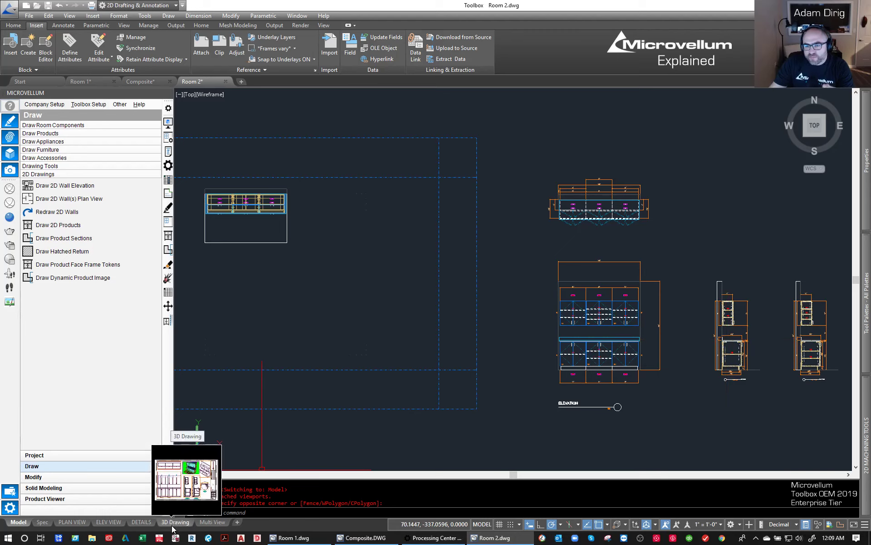
mouse_move(132, 525)
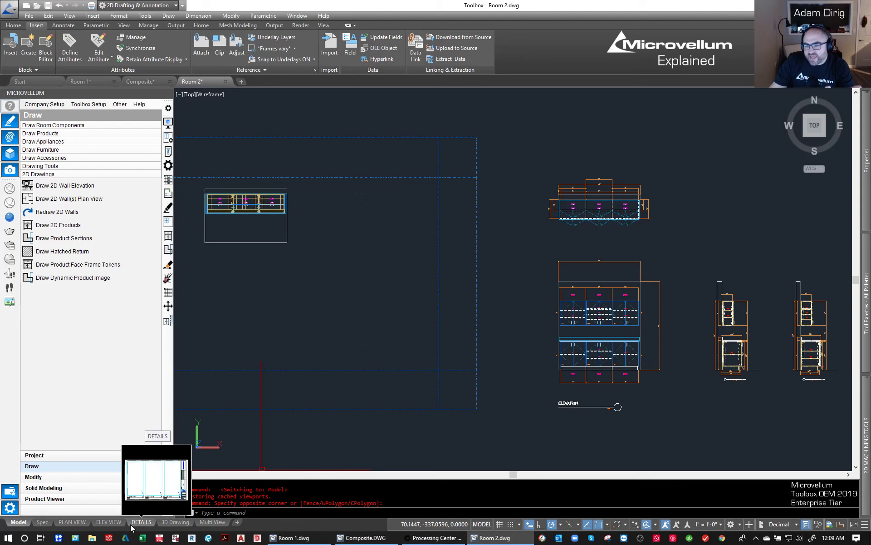
left_click(109, 522)
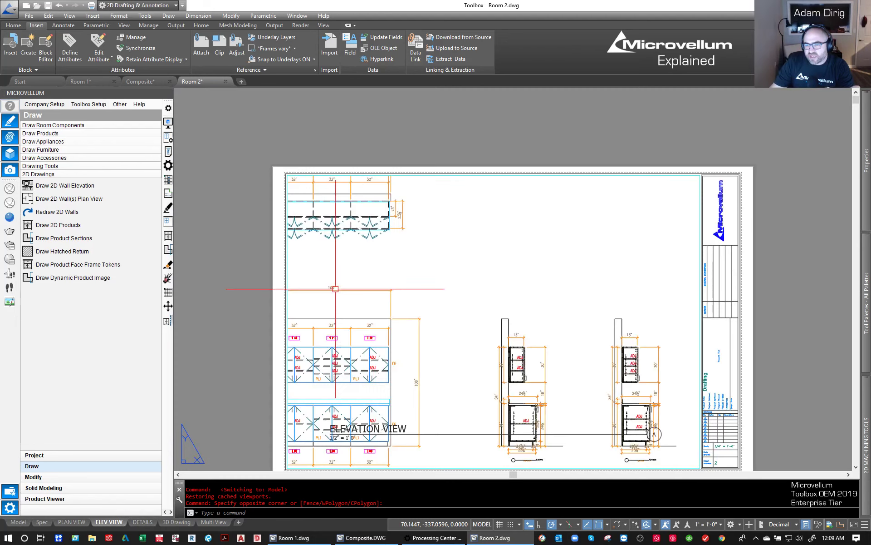
double_click(541, 268)
middle_click_drag(483, 293, 513, 284)
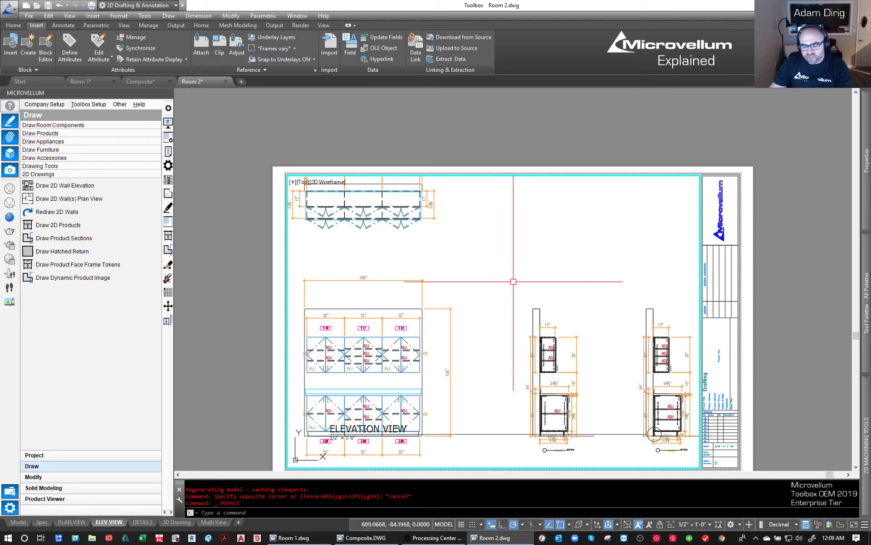
key("Escape")
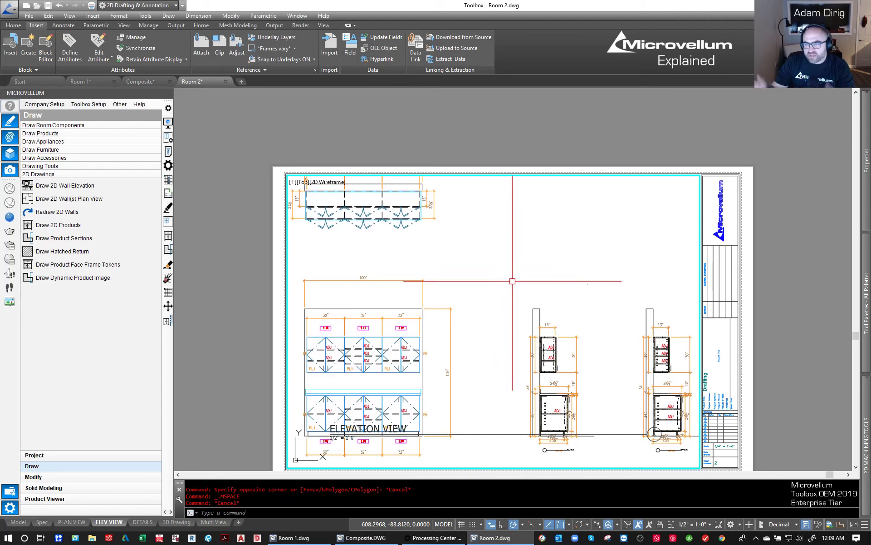
key("Escape")
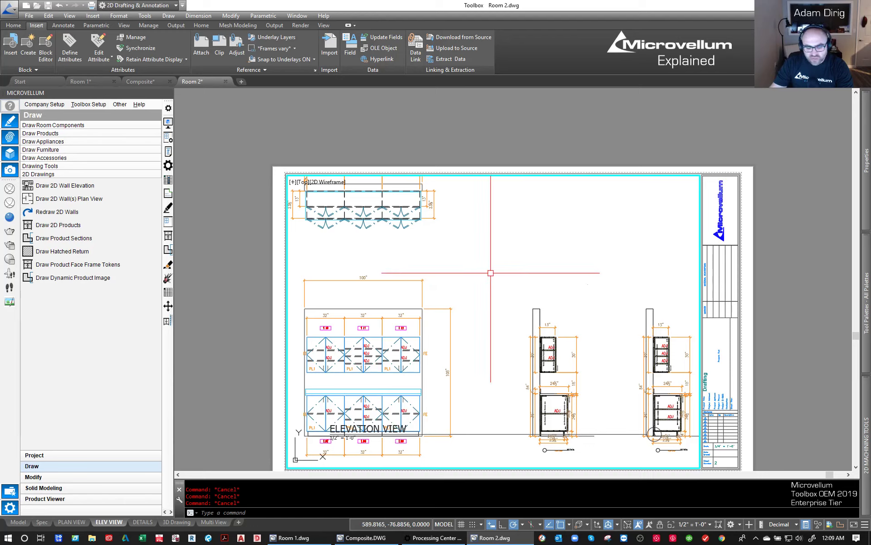
type("PS")
key("Return")
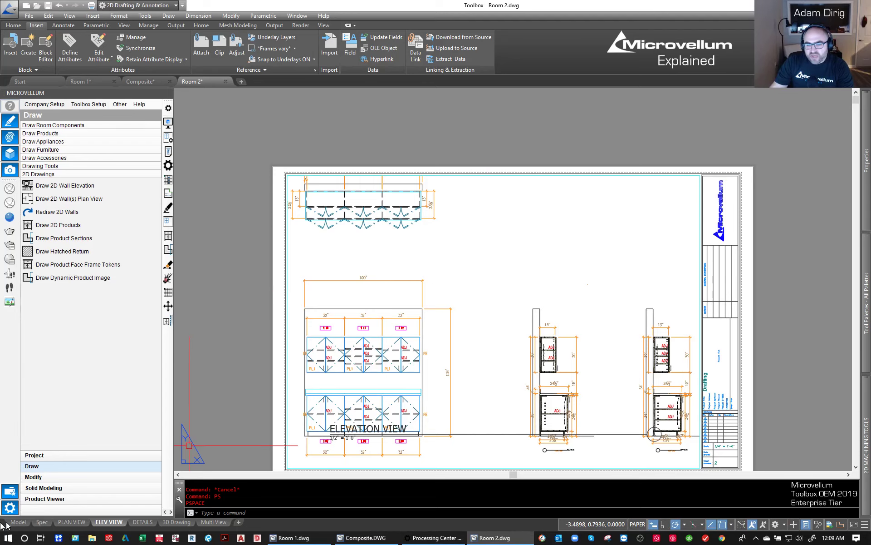
- In model space, start a work order from an upper cabinet and include all Room 2 products of project 1008 MICROVELLUM EXPLAINED VIDEO 1
left_click(18, 522)
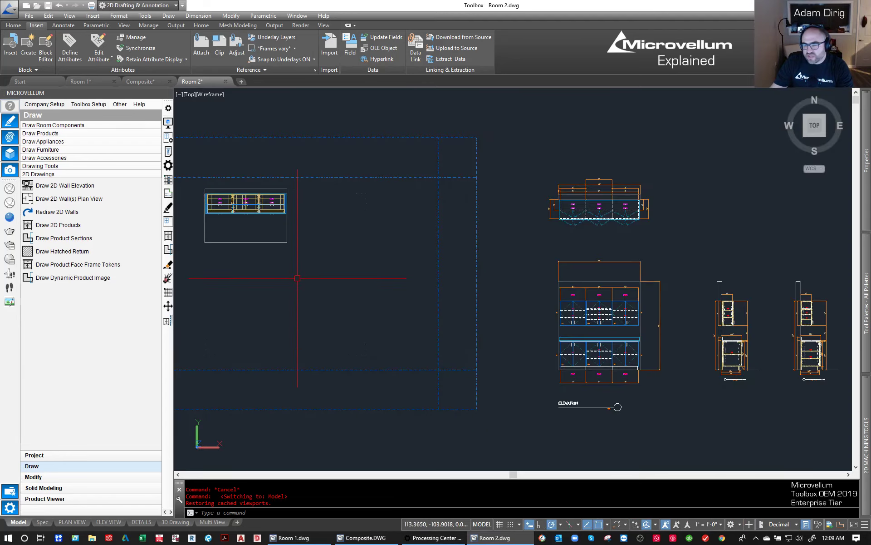
middle_click_drag(383, 228, 390, 227)
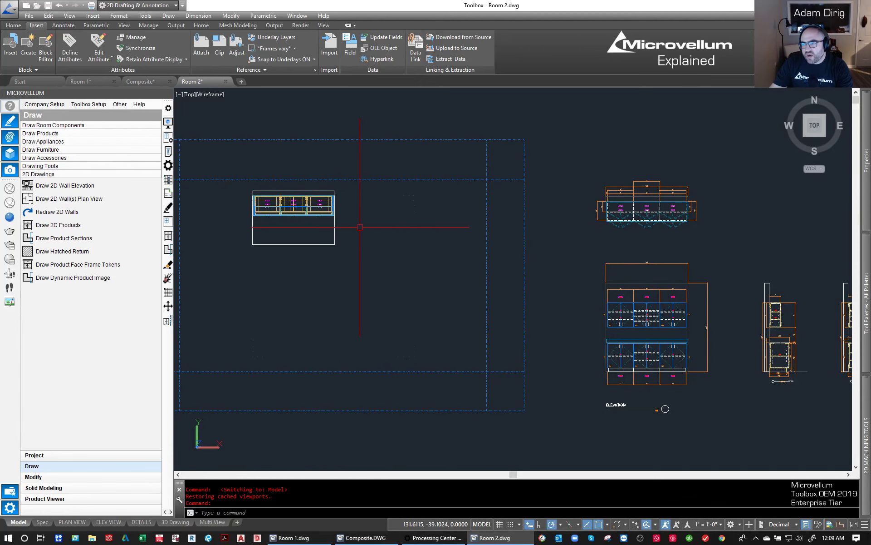
middle_click_drag(309, 225, 305, 237)
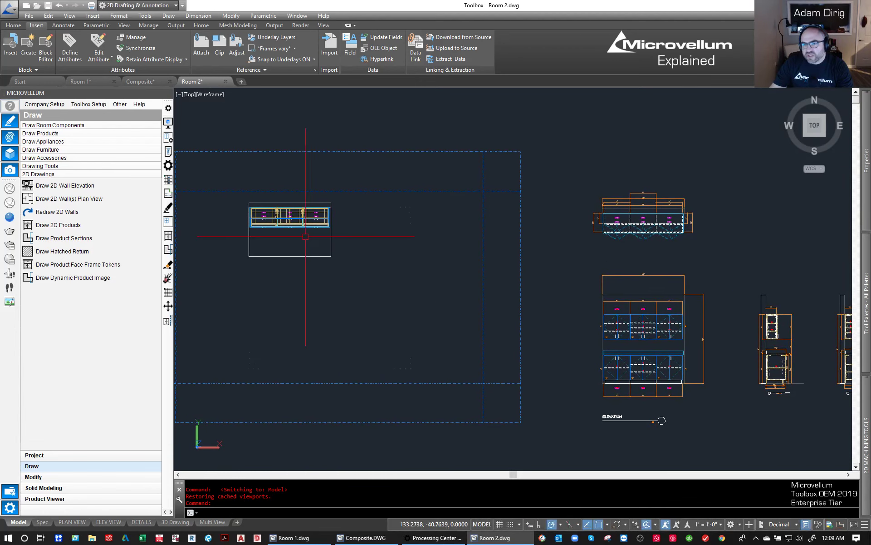
left_click(10, 507)
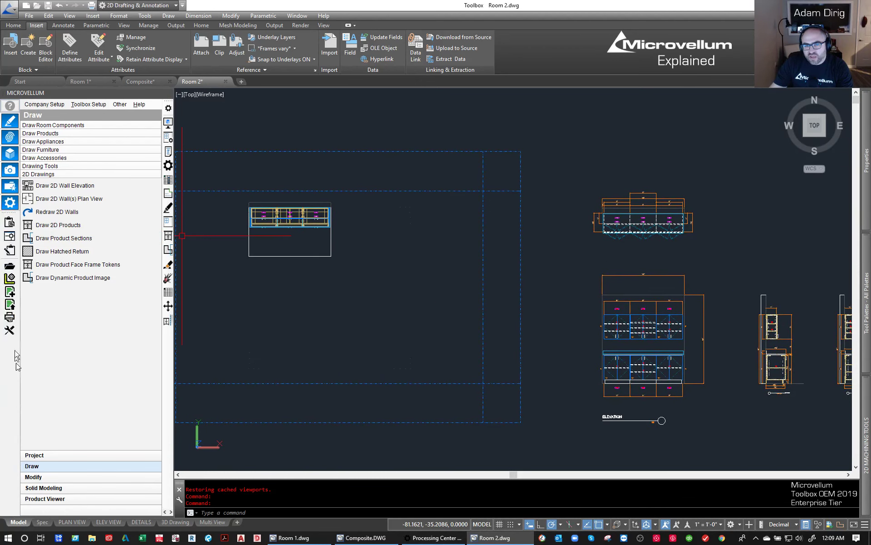
left_click(9, 237)
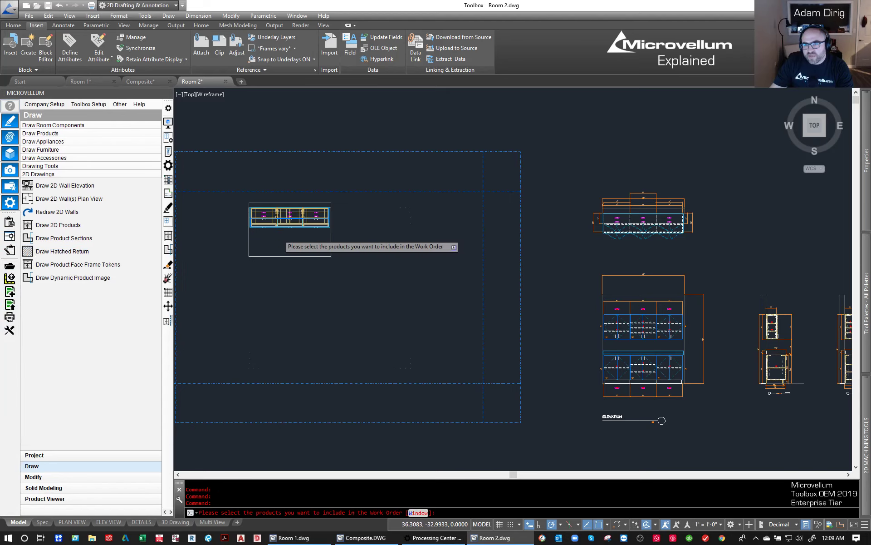
scroll(279, 235, "up", 3)
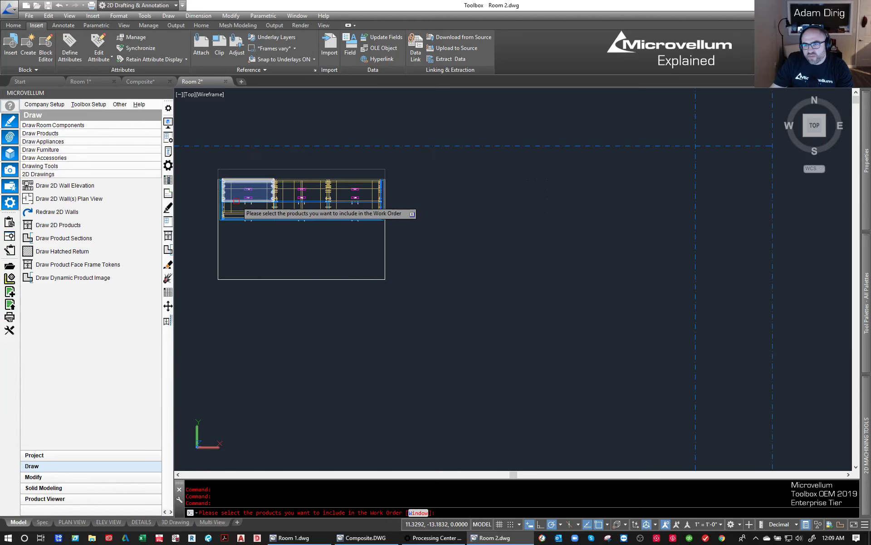
left_click(237, 201)
key("Return")
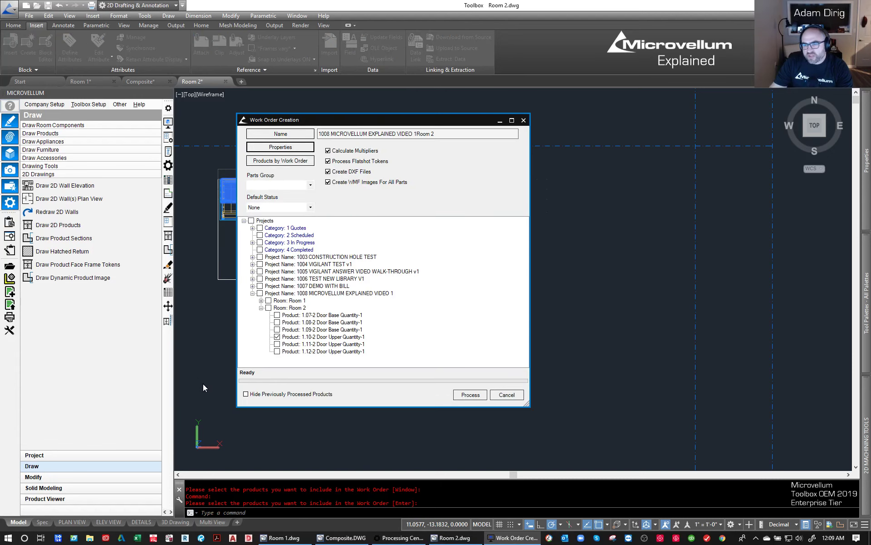
left_click(268, 309)
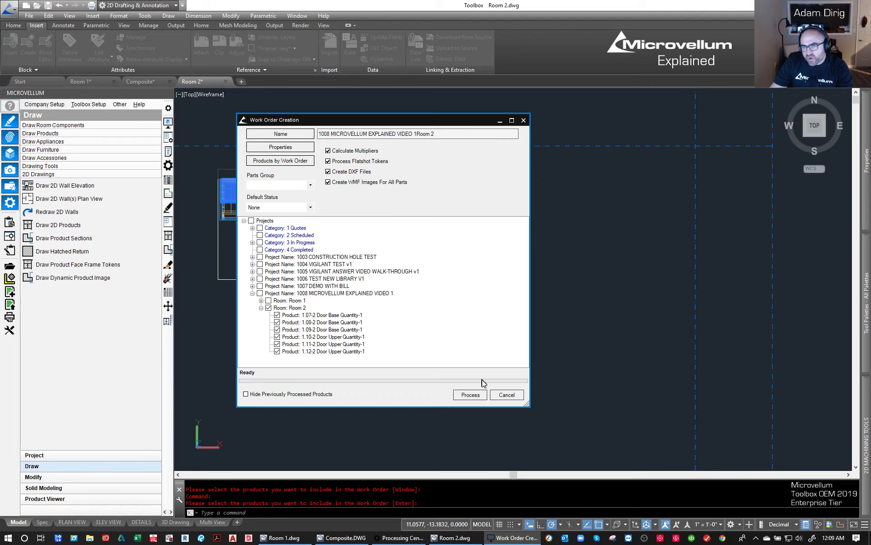
- Process the Room 2 work order and open it in the Processing Center to review its parts list
left_click(472, 395)
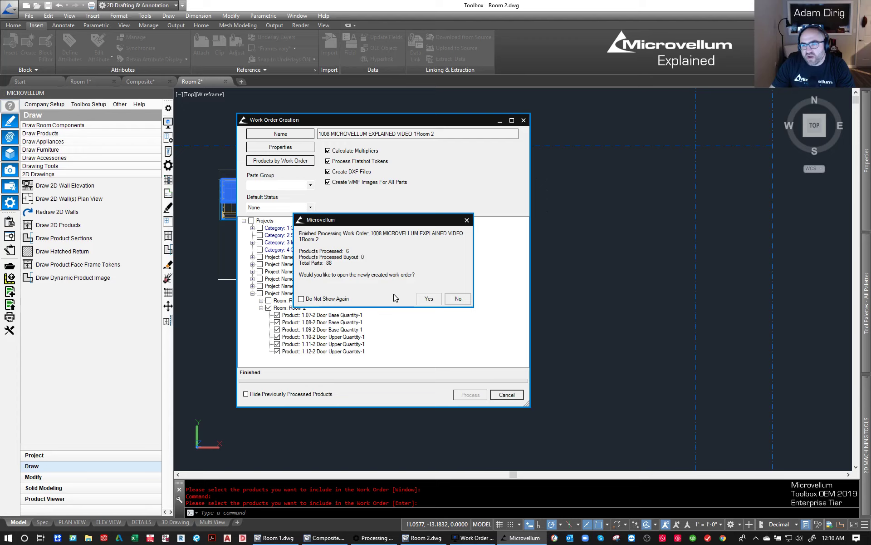
left_click(427, 299)
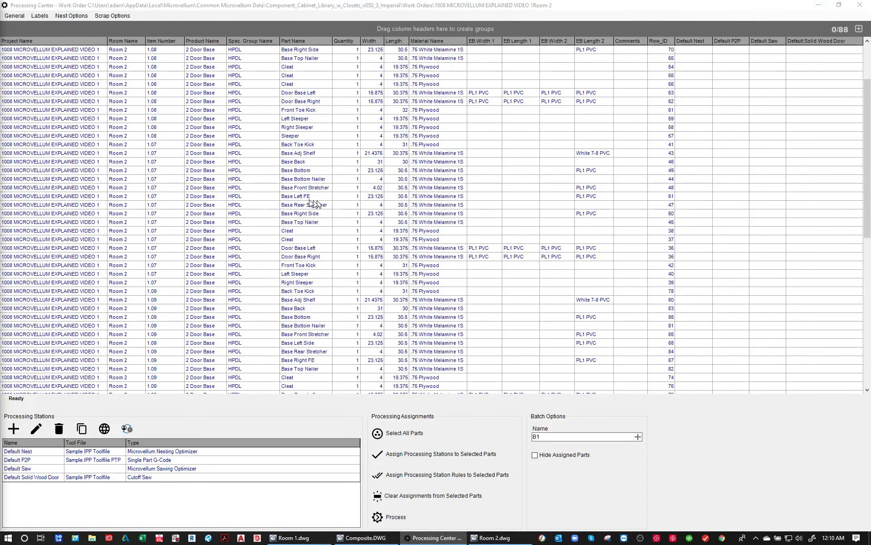
scroll(266, 185, "down", 13)
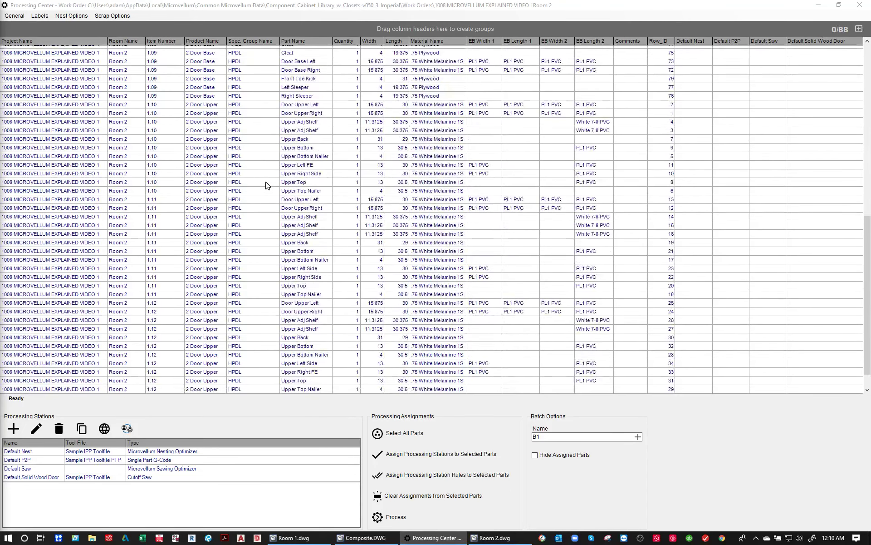
scroll(267, 185, "up", 15)
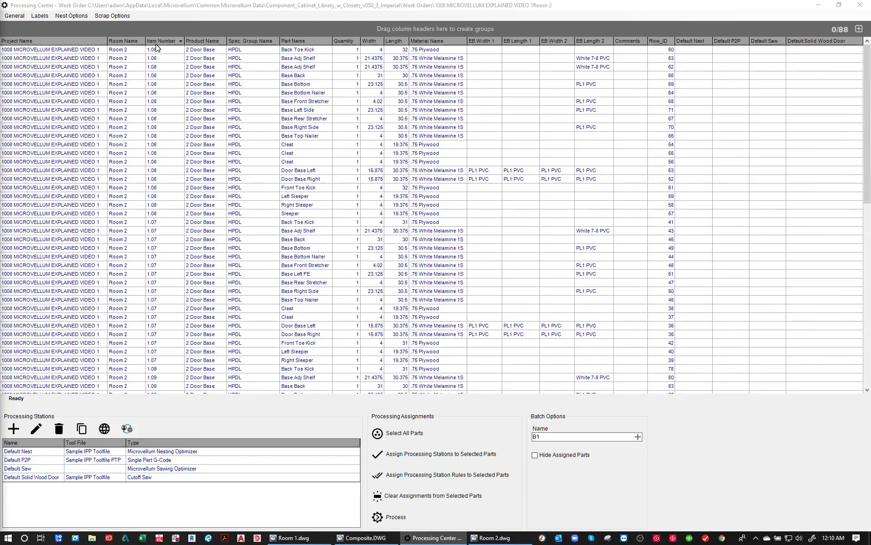
scroll(159, 231, "down", 9)
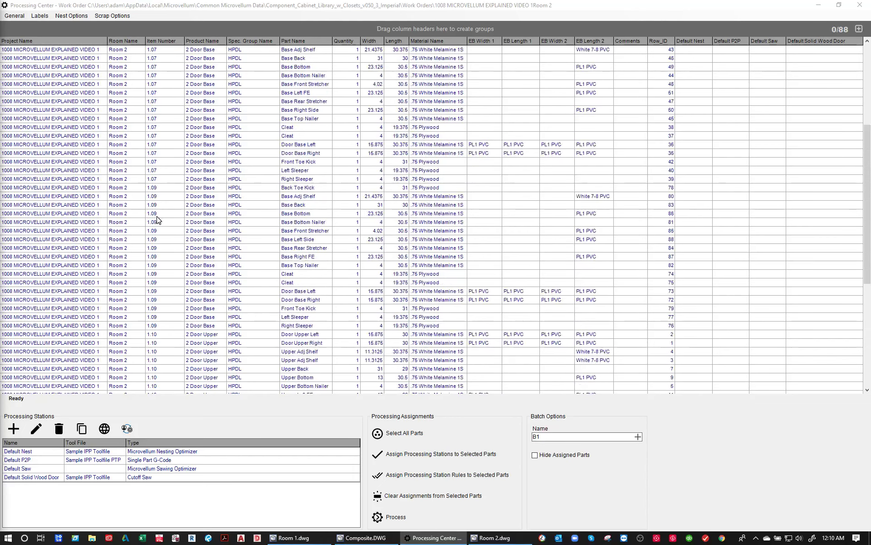
scroll(127, 59, "up", 4)
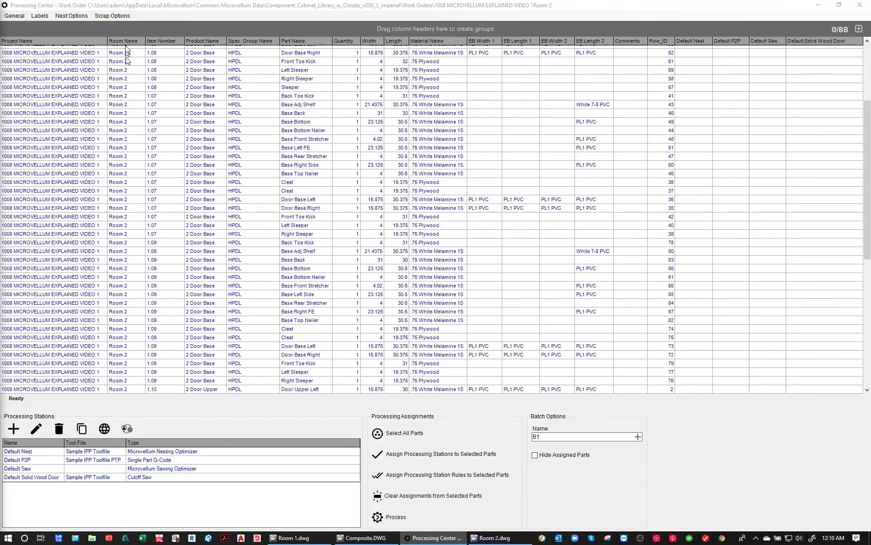
scroll(129, 202, "down", 10)
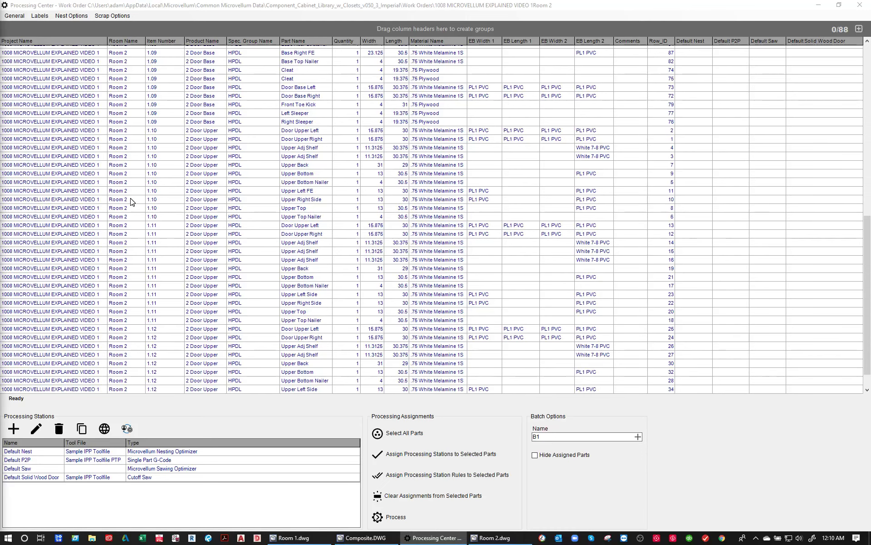
scroll(140, 218, "up", 15)
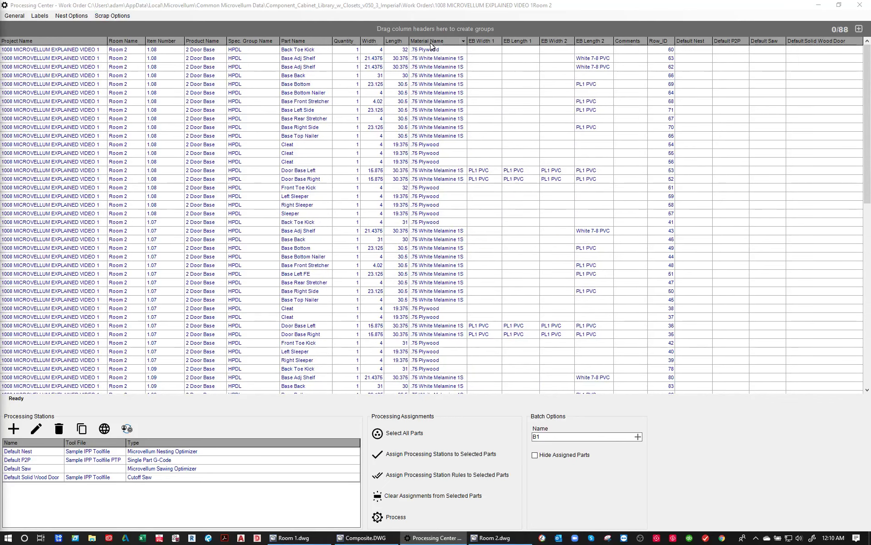
- Group the parts list by Material Name and filter it to show only .75 Plywood
left_click_drag(430, 44, 385, 29)
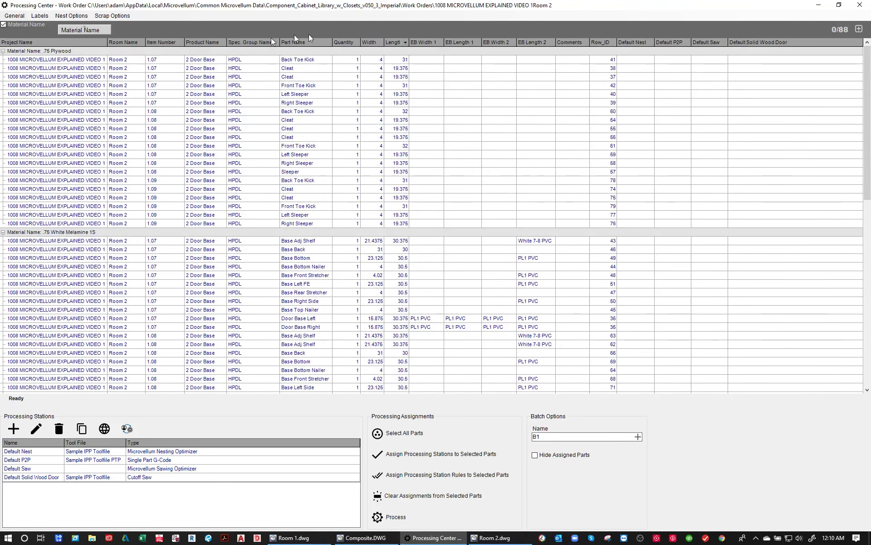
left_click(108, 29)
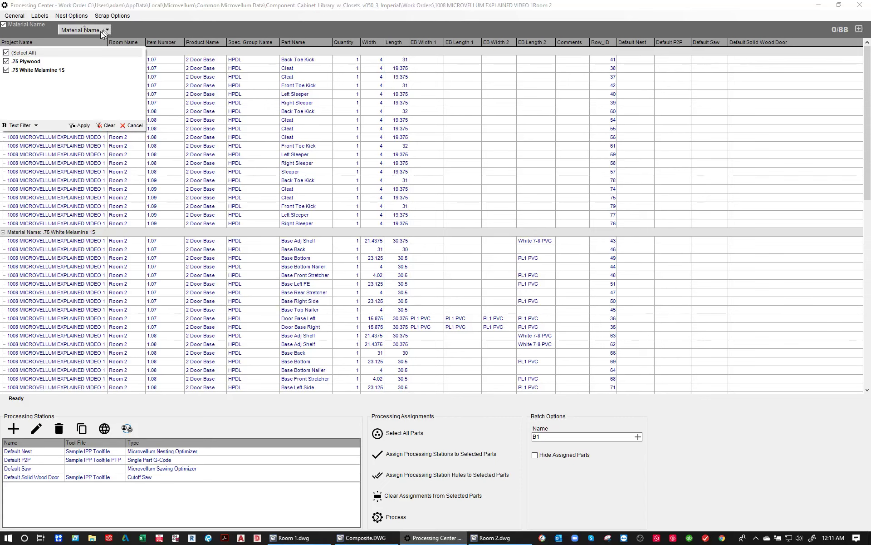
left_click(7, 71)
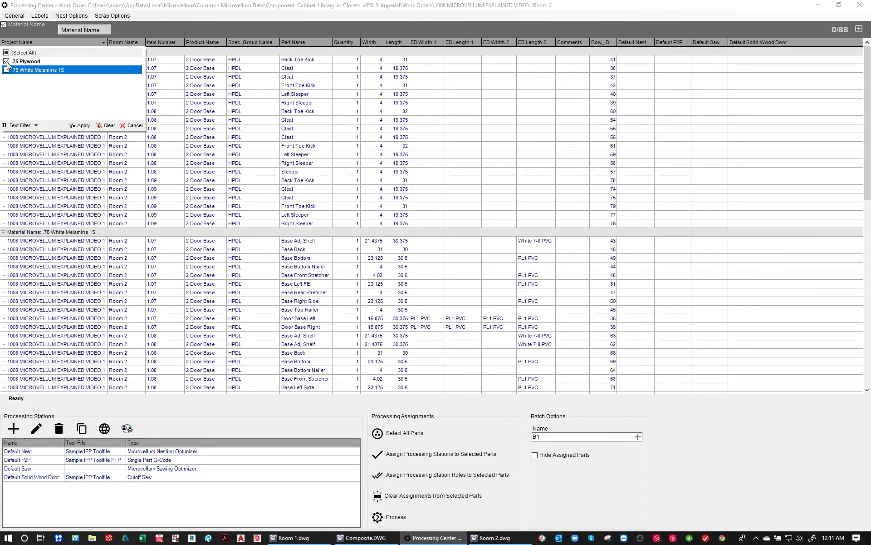
left_click(7, 62)
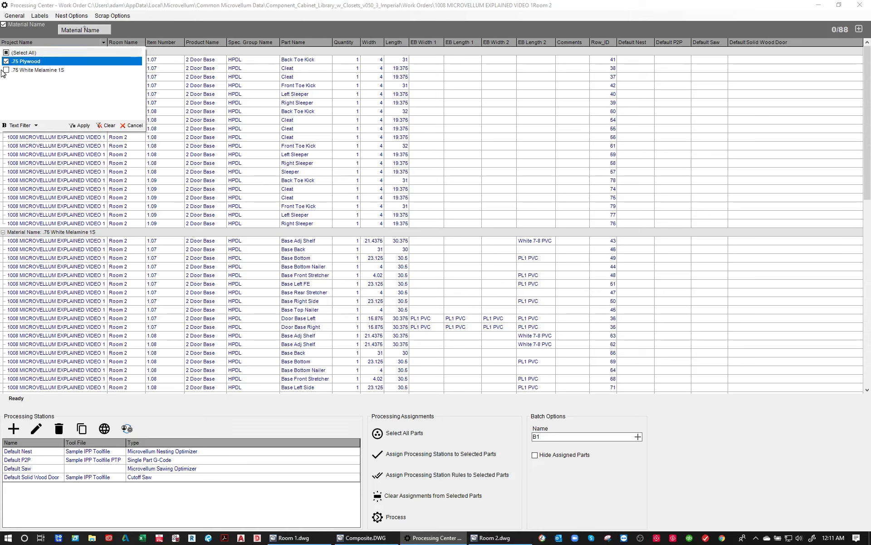
left_click(81, 126)
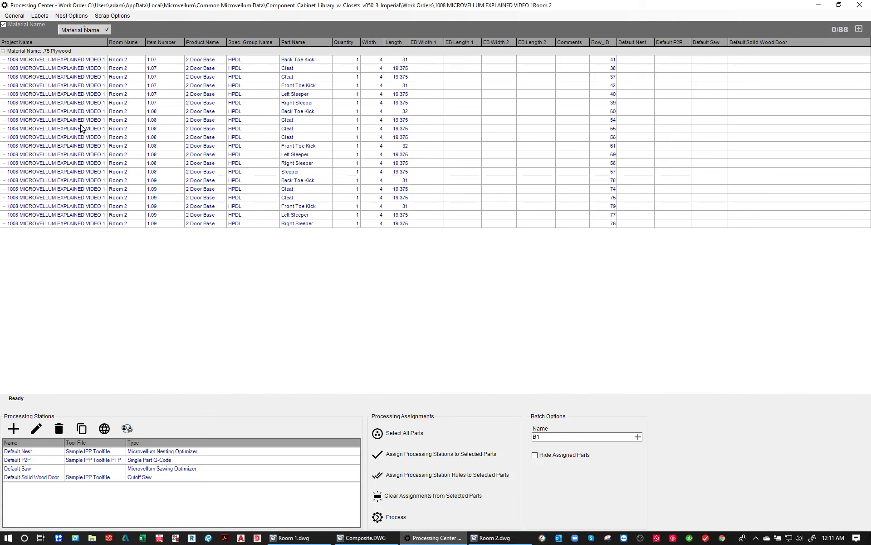
- Include .75 White Melamine 1S in the material filter again and return the Material Name column from the grouping to the table
left_click(107, 29)
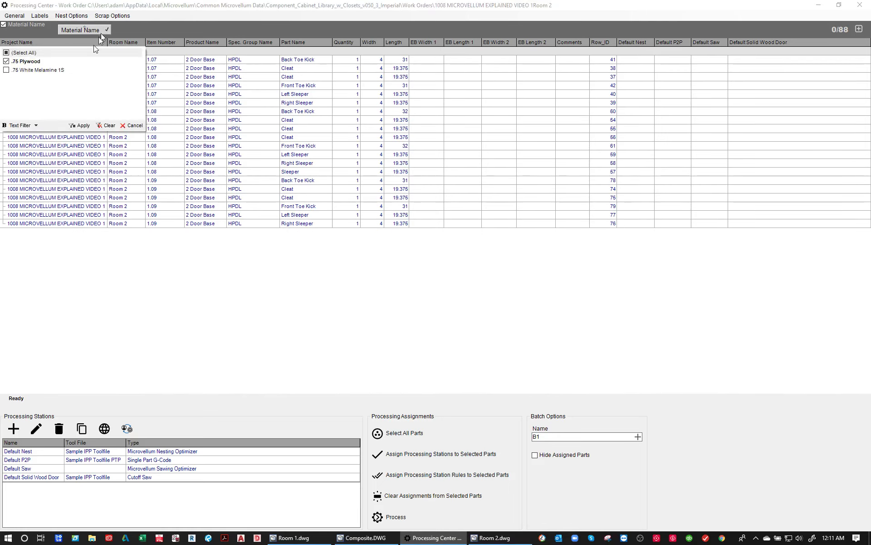
left_click(6, 70)
left_click(80, 125)
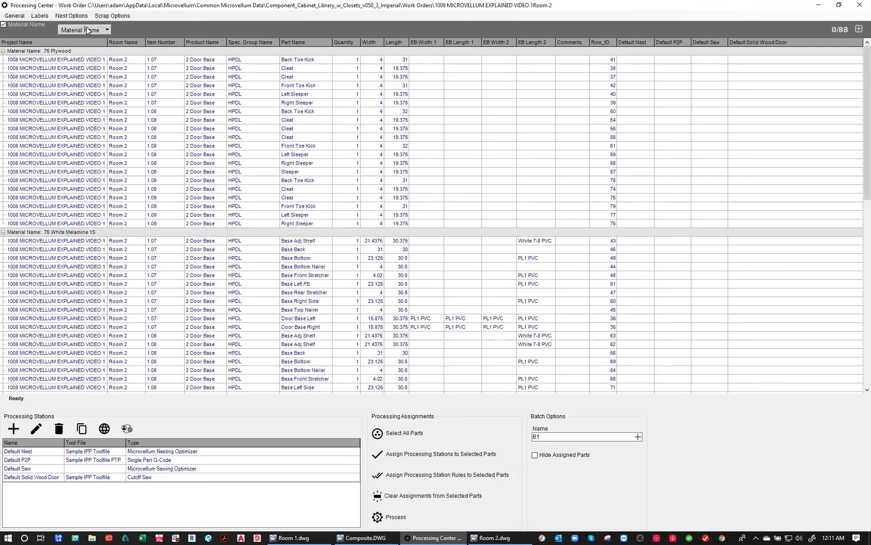
left_click_drag(87, 30, 409, 38)
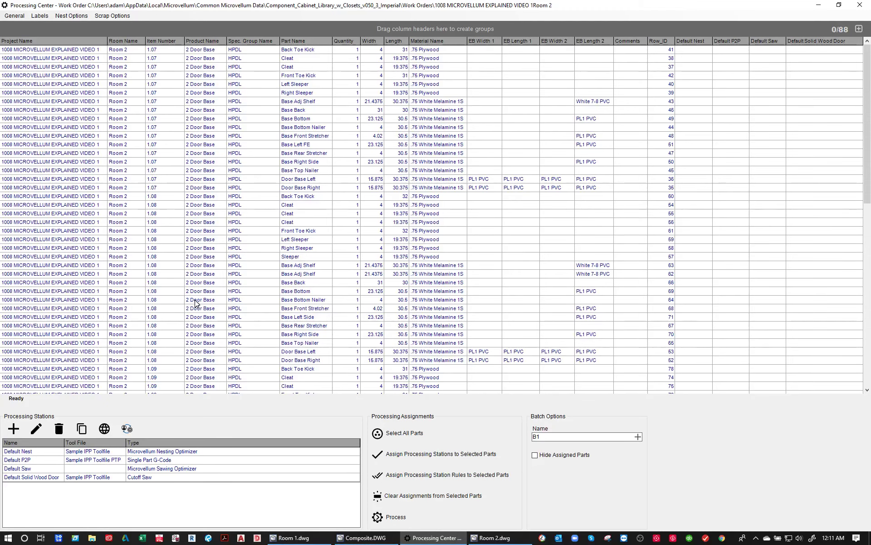
- Assign the Default Nest processing station to all parts in the work order and check the assignments down the list
left_click(20, 455)
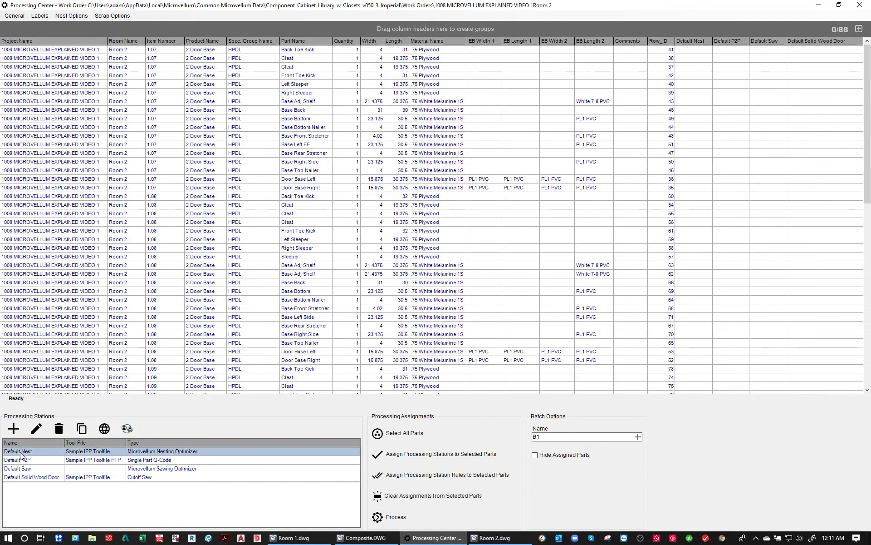
left_click(417, 437)
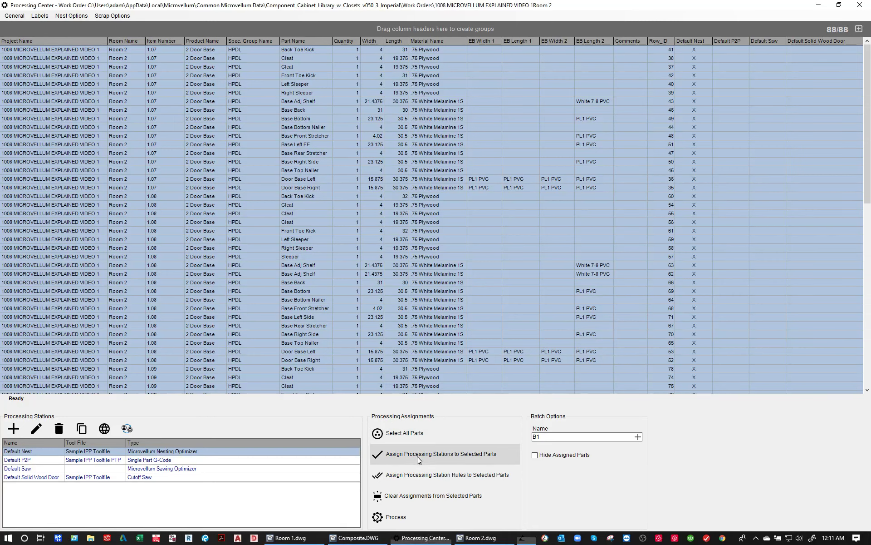
left_click(417, 456)
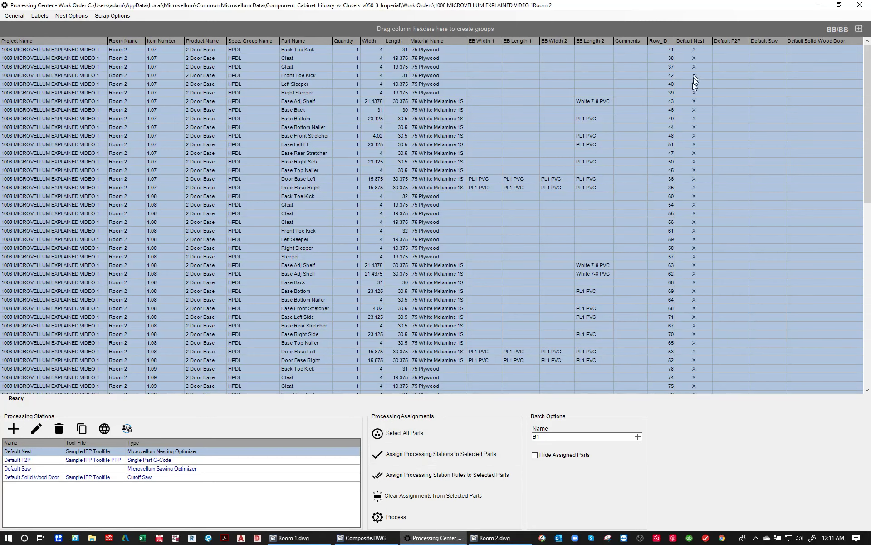
scroll(694, 81, "down", 8)
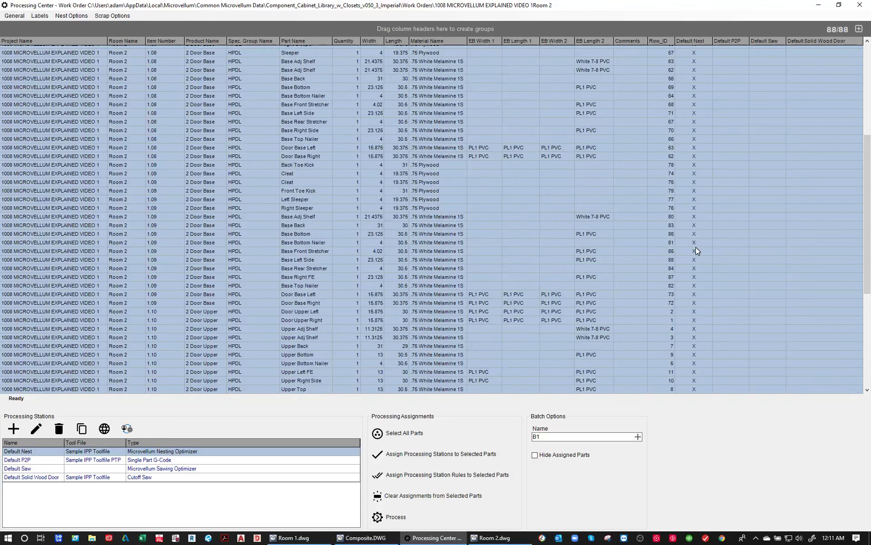
- Process the assigned parts as batch B1 and open the nest drawing Composite.DWG from its Default Nest folder
scroll(696, 248, "up", 8)
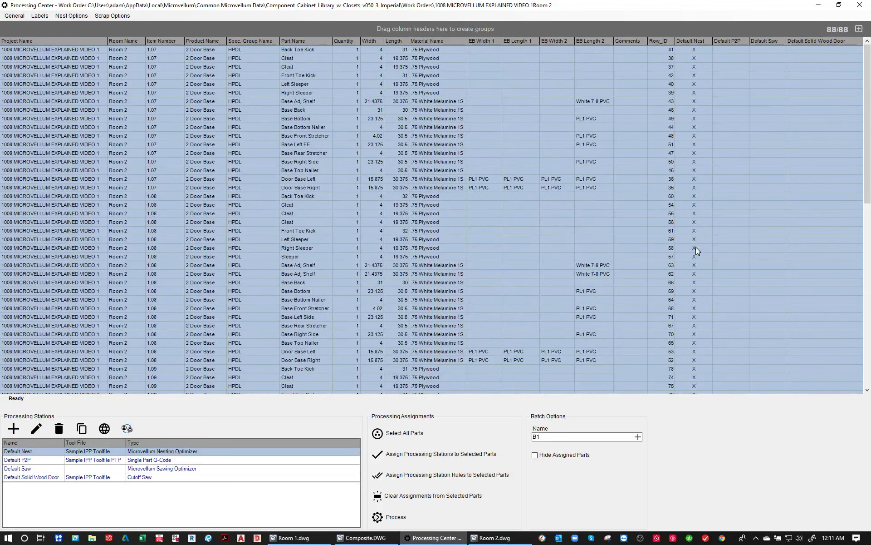
left_click(427, 522)
left_click(59, 16)
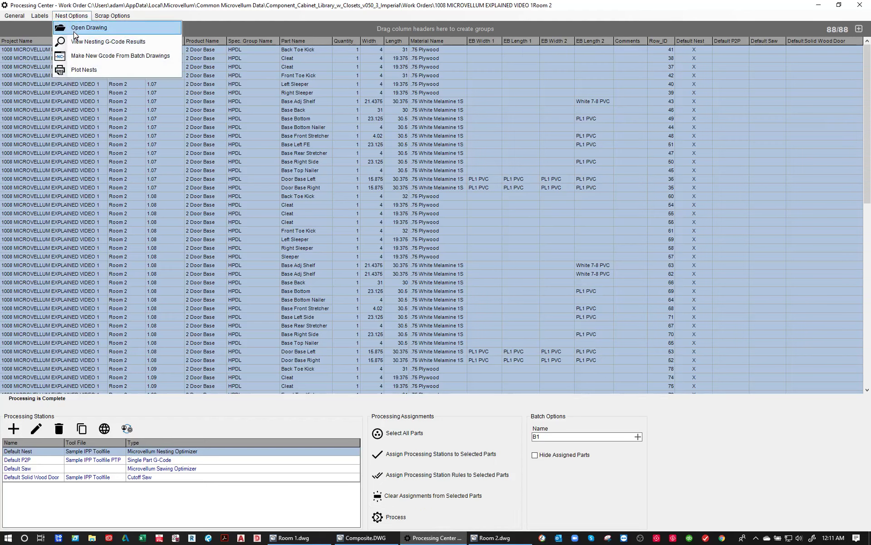
left_click(74, 30)
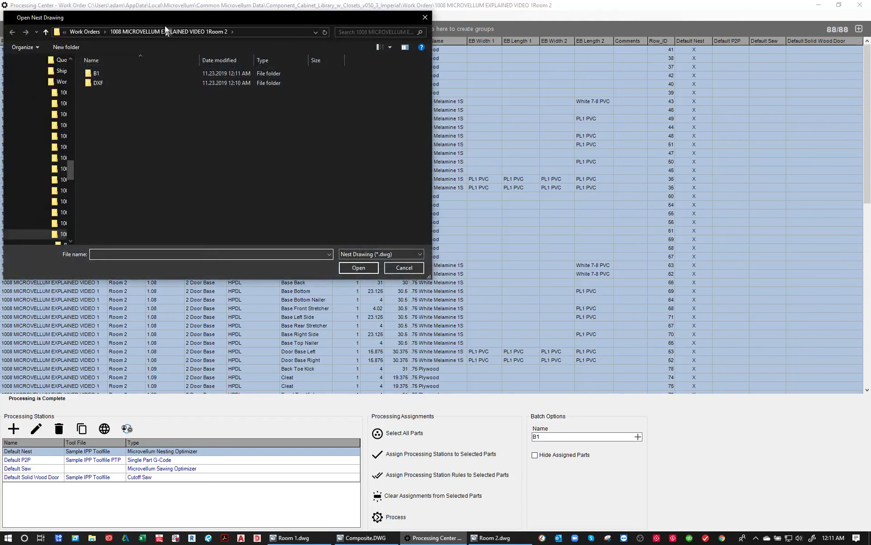
mouse_move(162, 18)
left_mouse_down()
mouse_move(231, 30)
mouse_move(337, 89)
left_mouse_up()
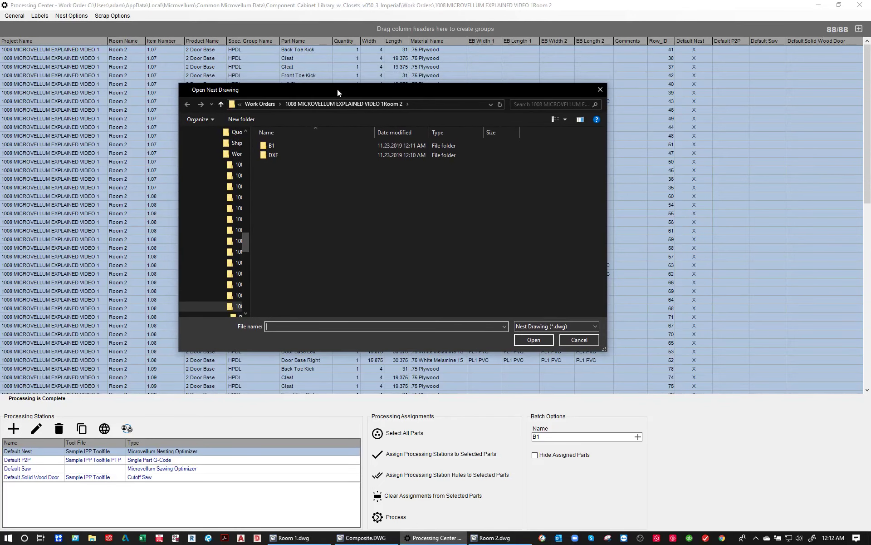
double_click(336, 146)
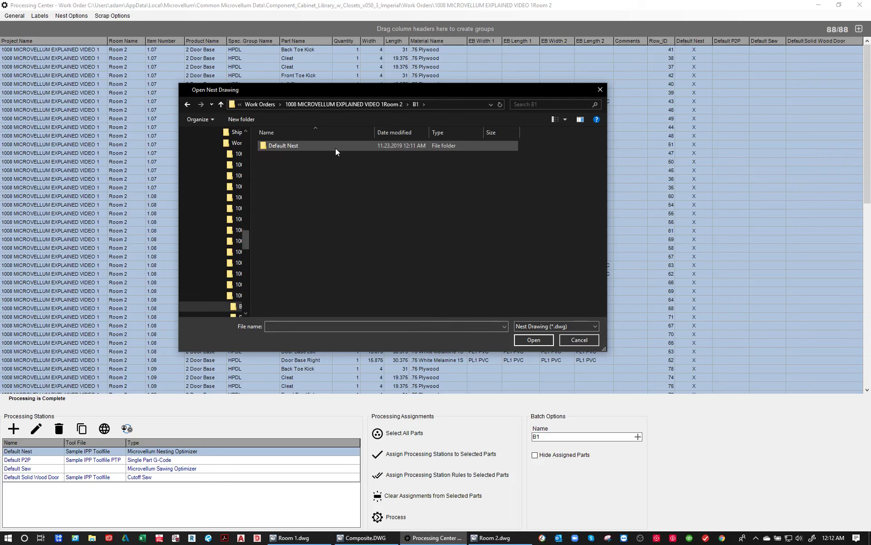
double_click(336, 146)
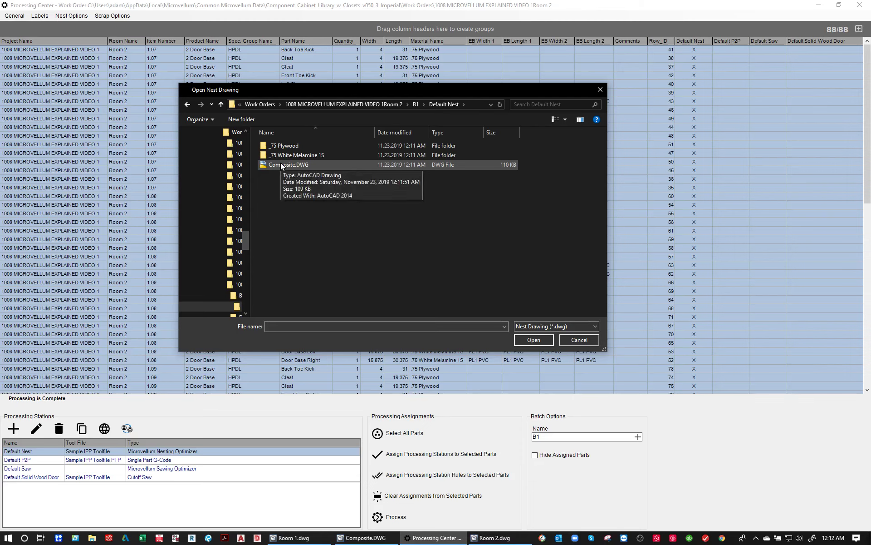
double_click(281, 165)
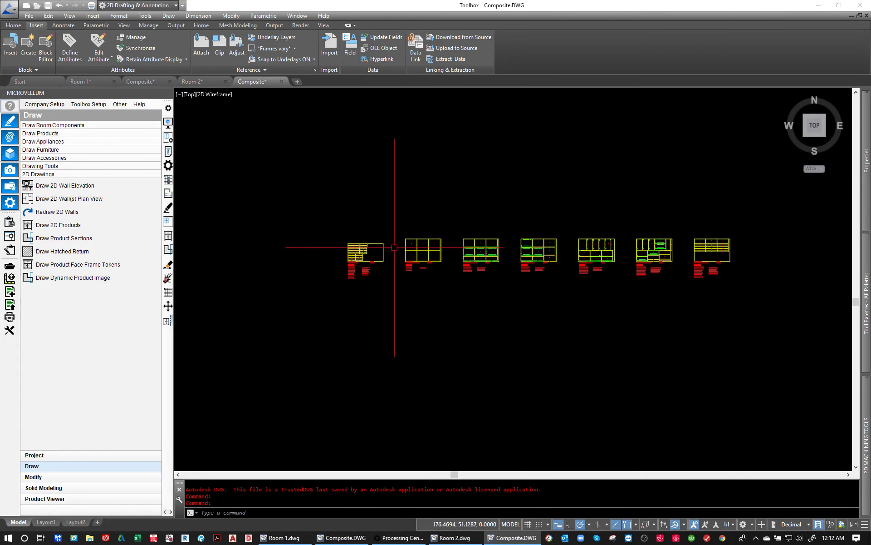
- Examine the .75 Plywood nest sheet B11001 and the White Melamine sheet B11003, including their part layouts, materials and yields
scroll(395, 247, "up", 10)
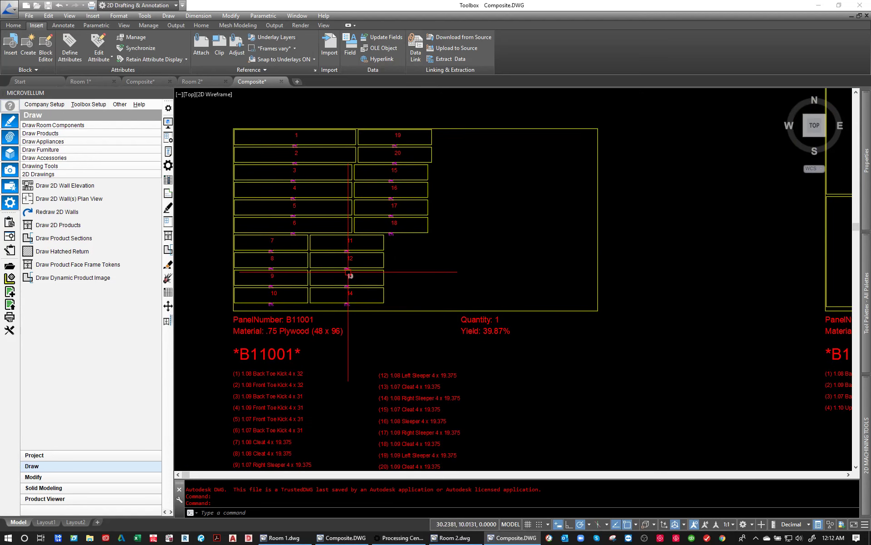
middle_click_drag(385, 330, 375, 308)
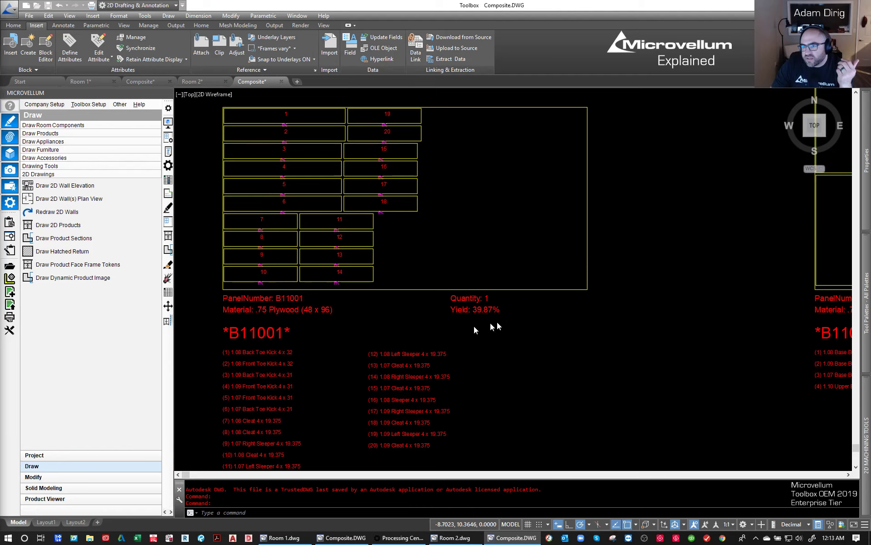
scroll(552, 287, "down", 2)
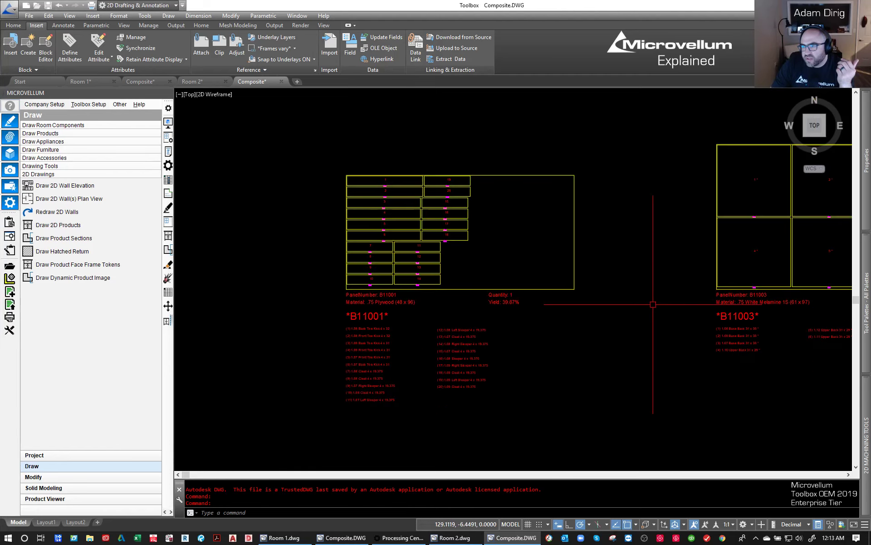
middle_click_drag(638, 303, 297, 309)
middle_click_drag(680, 247, 554, 253)
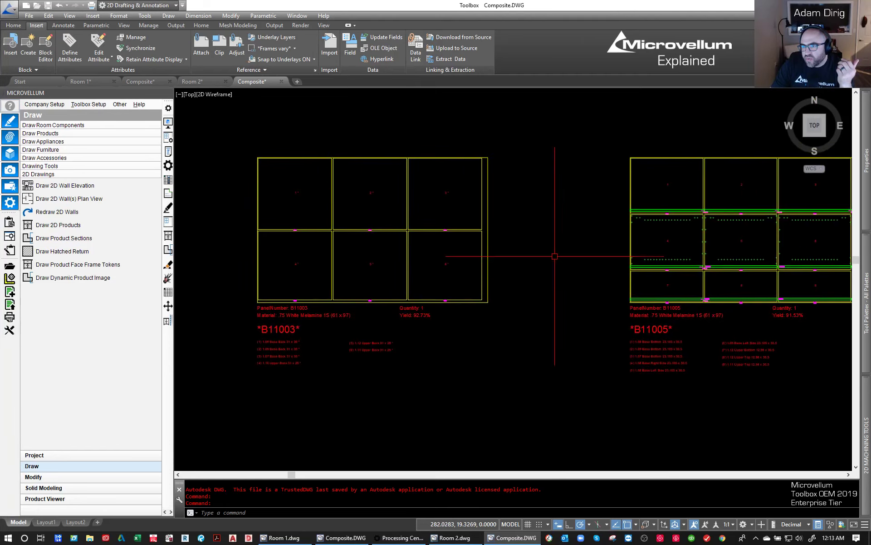
scroll(268, 305, "up", 3)
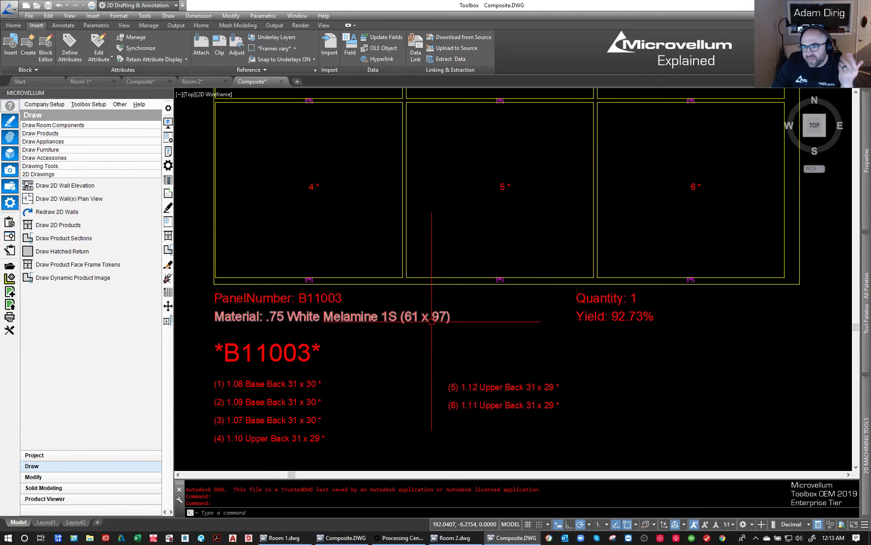
scroll(430, 326, "down", 2)
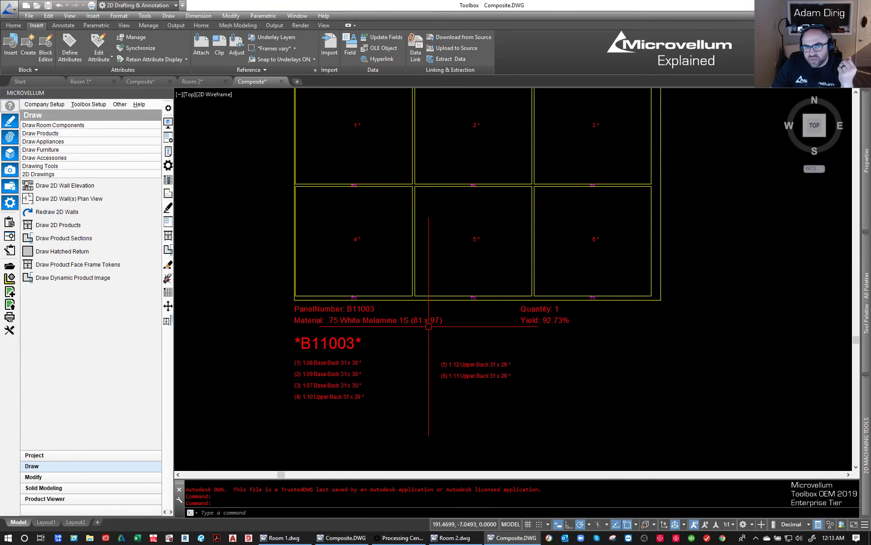
scroll(429, 326, "down", 4)
scroll(422, 317, "up", 2)
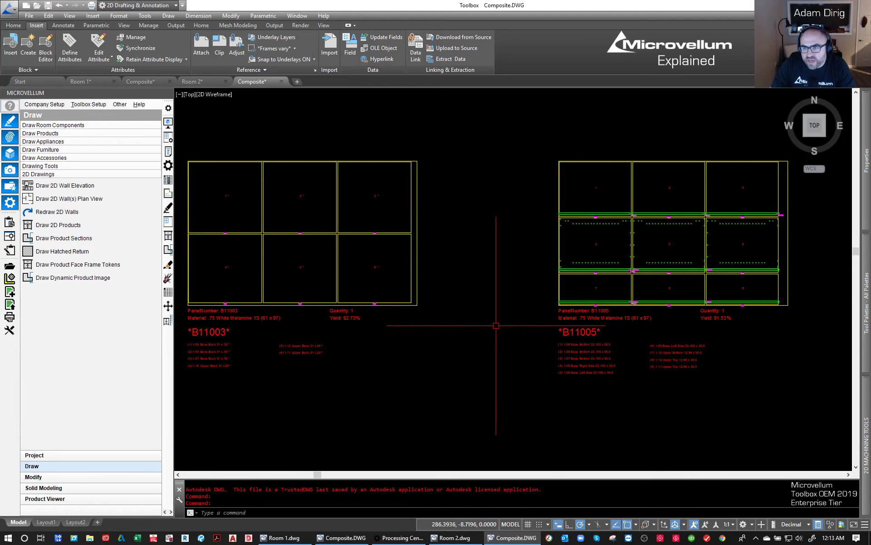
middle_click_drag(493, 325, 506, 326)
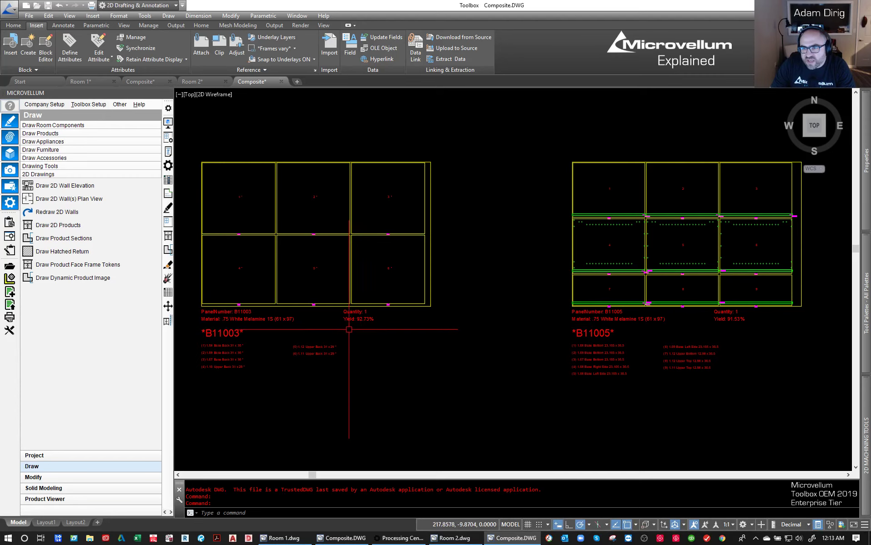
- Examine the remaining .75 White Melamine 1S nest sheets from B11005 to B11013, including part machining and part lists, and return to the full overview
middle_click_drag(656, 321, 424, 322)
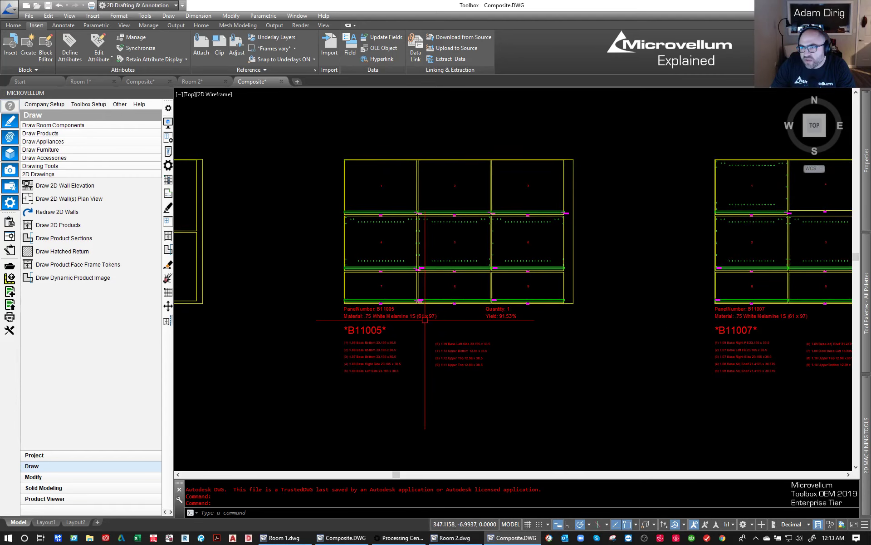
middle_click_drag(625, 269, 283, 266)
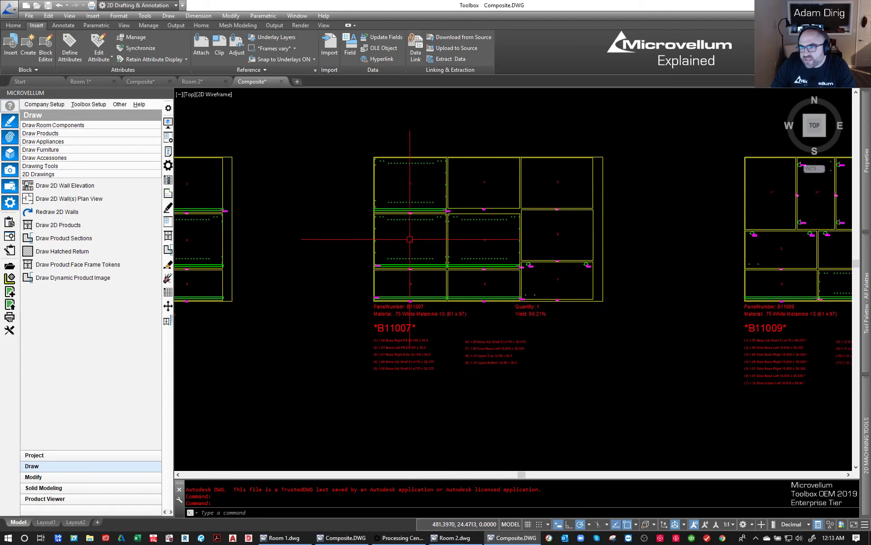
scroll(453, 191, "up", 4)
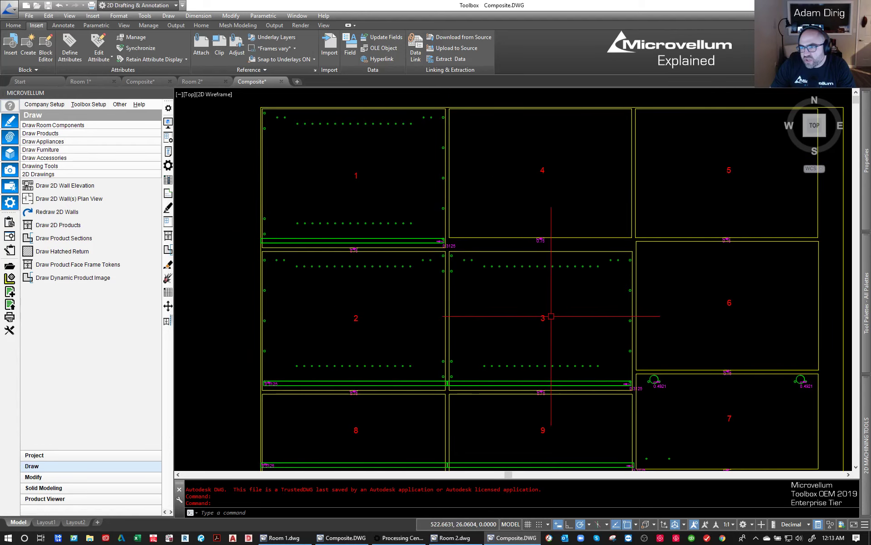
middle_click_drag(379, 328, 363, 152)
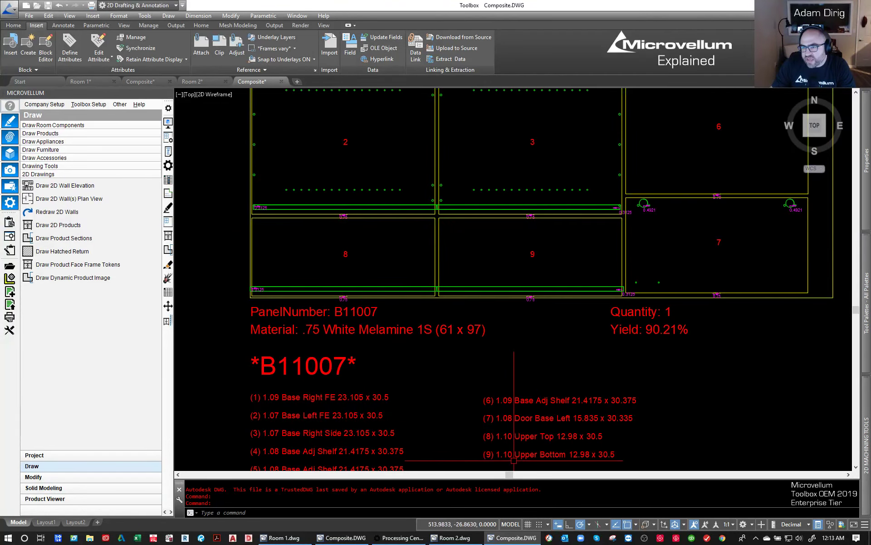
scroll(342, 311, "down", 4)
middle_click_drag(584, 298, 365, 310)
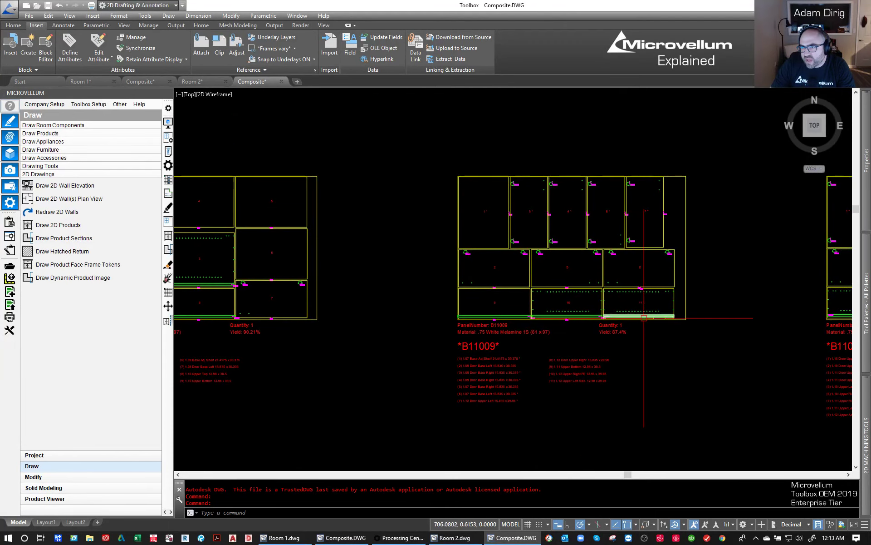
middle_click_drag(626, 315, 385, 306)
middle_click_drag(651, 295, 312, 308)
scroll(522, 308, "down", 6)
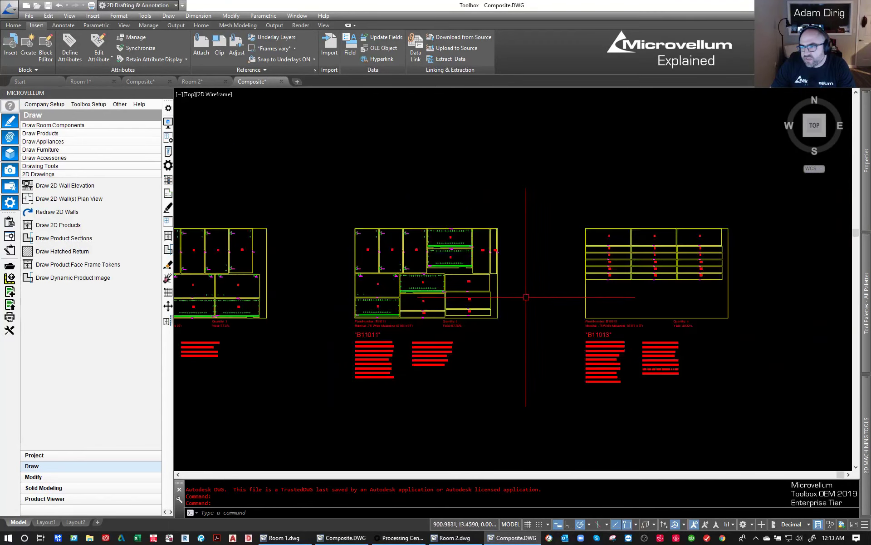
scroll(562, 297, "up", 2)
scroll(655, 296, "up", 6)
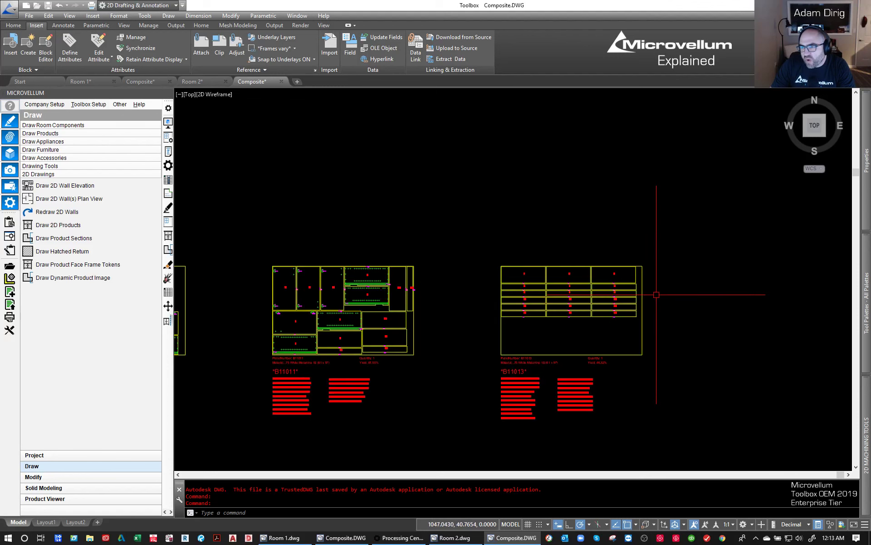
middle_click_drag(366, 326, 609, 279)
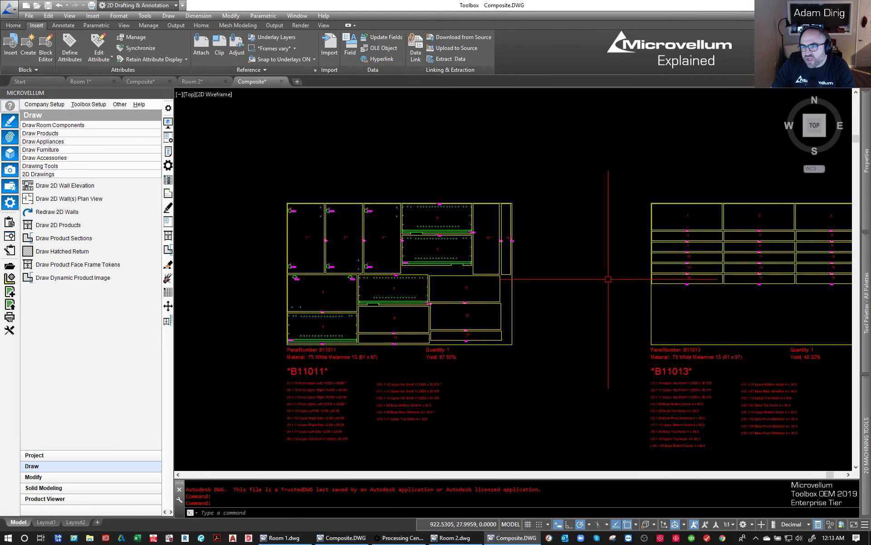
middle_click(514, 296)
middle_click(514, 296)
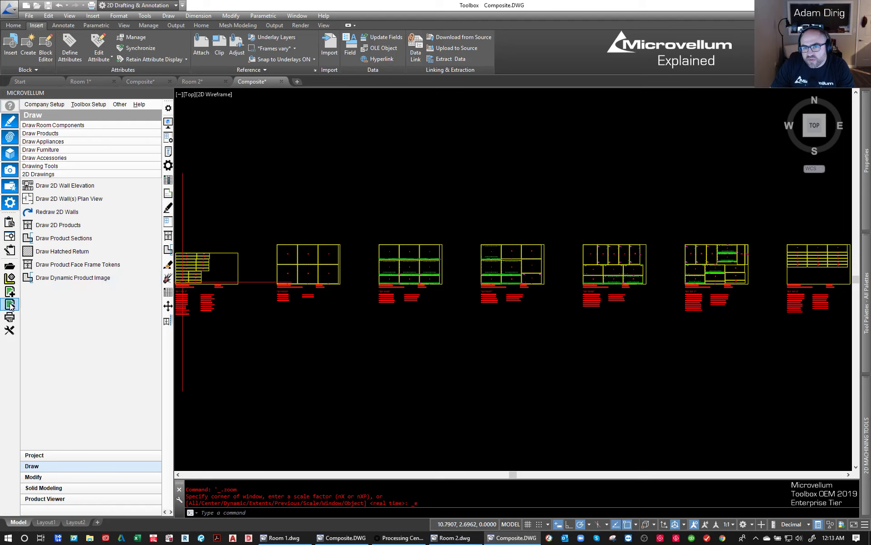
left_click(360, 355)
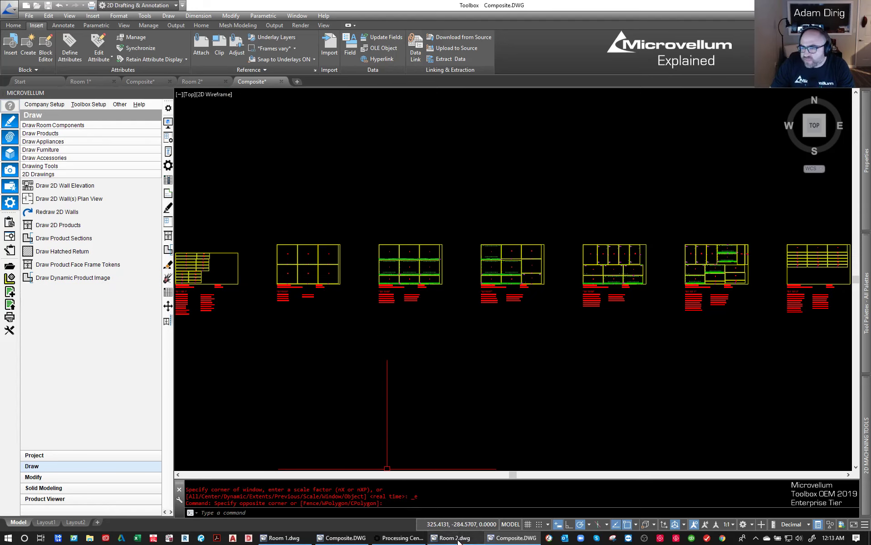
- Switch back to the Processing Center and generate the product labels for the Room 2 work order
mouse_move(459, 539)
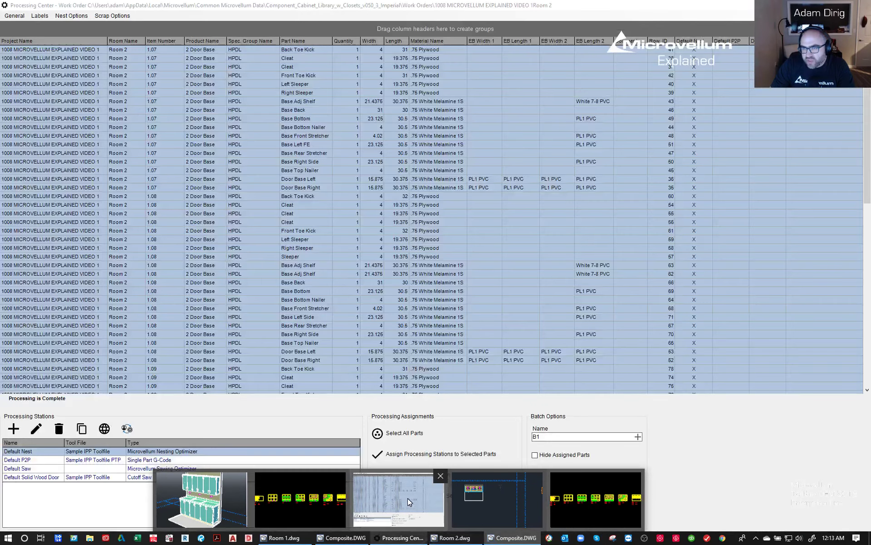
left_click(410, 502)
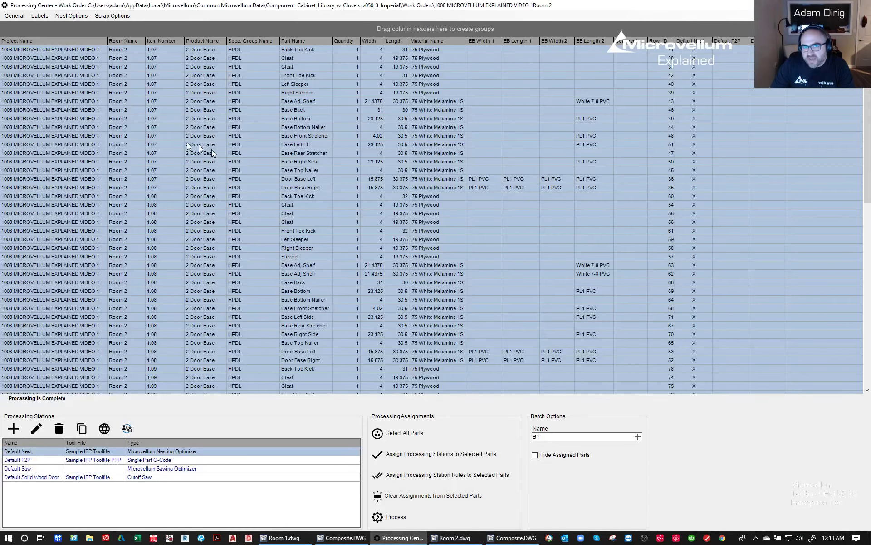
left_click(15, 17)
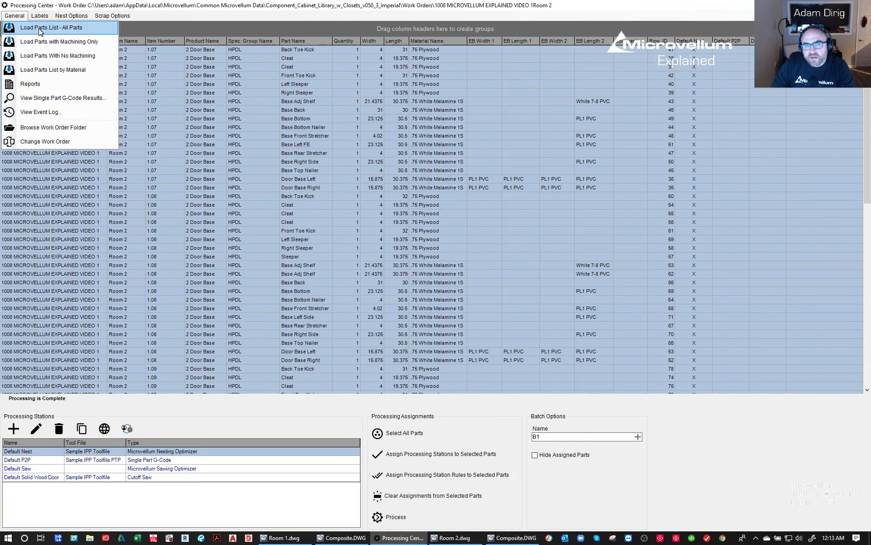
left_click(15, 15)
left_click(39, 16)
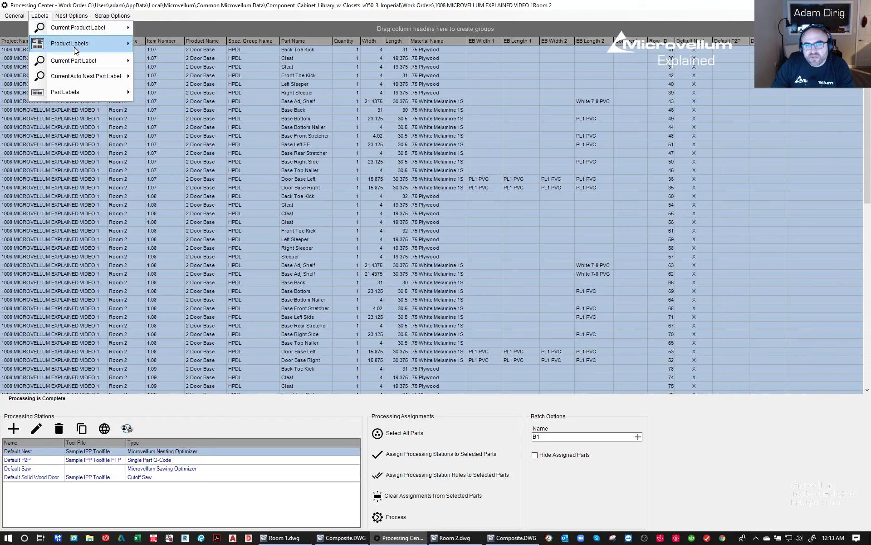
mouse_move(68, 44)
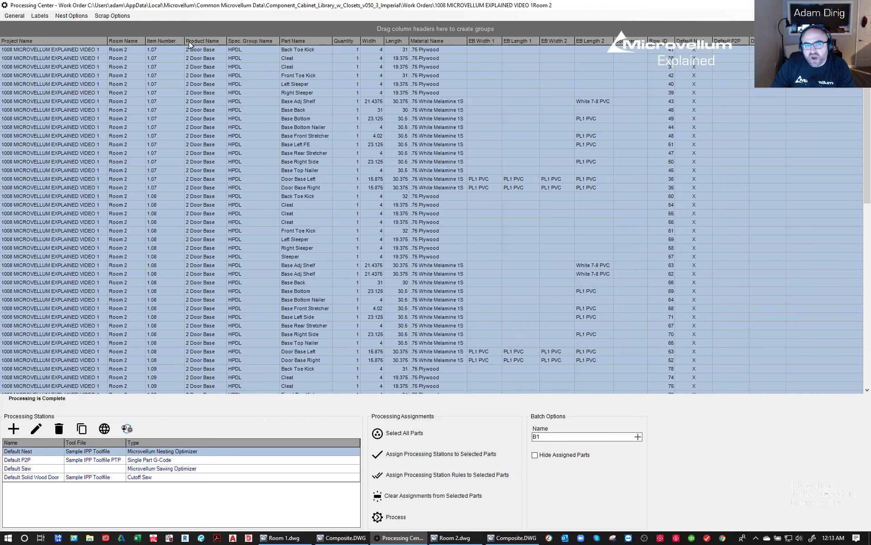
left_click(189, 42)
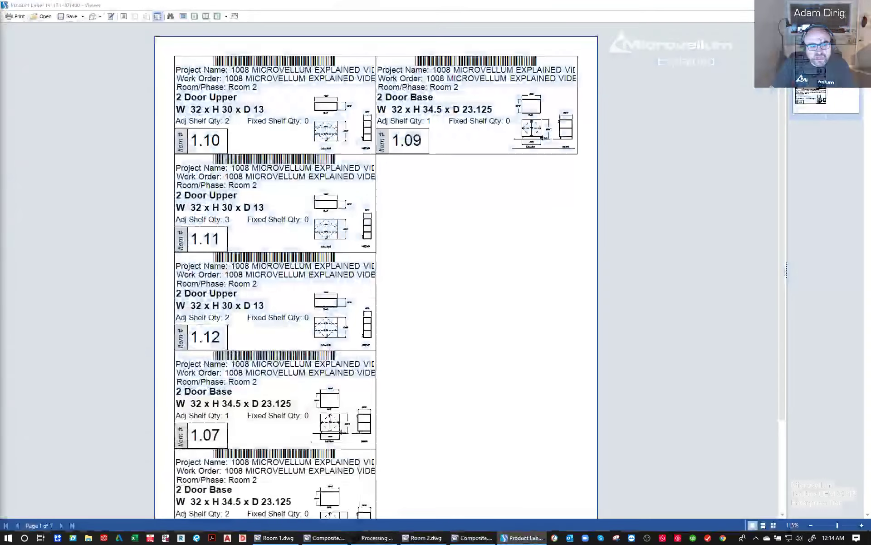
- Review the product labels for the Room 2 base and upper cabinets and close the label viewer
scroll(408, 145, "down", 3)
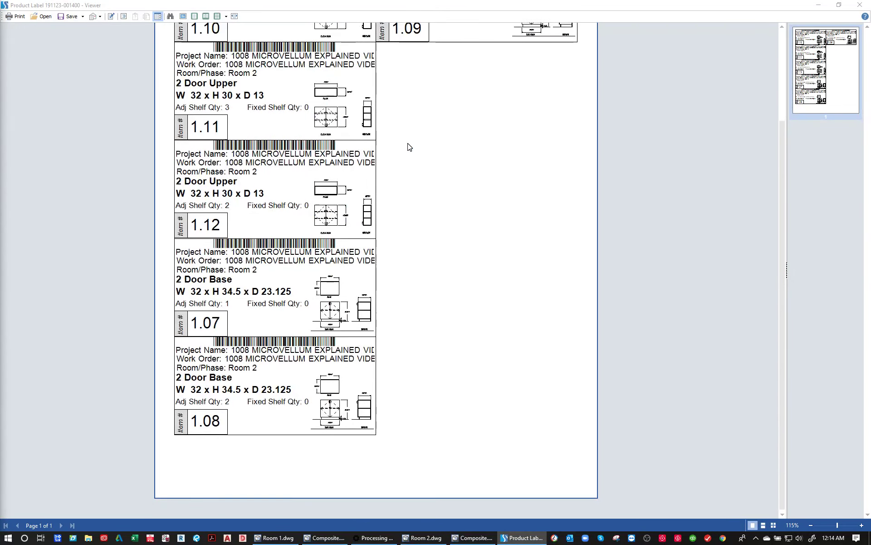
scroll(408, 145, "up", 3)
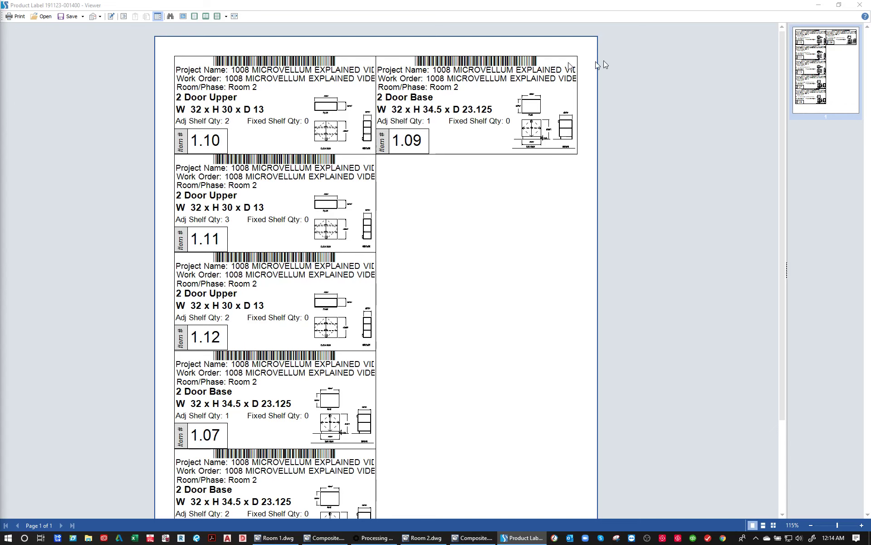
left_click(860, 5)
- Generate a print preview of the Microvellum nest part labels for the Room 2 work order
left_click(47, 18)
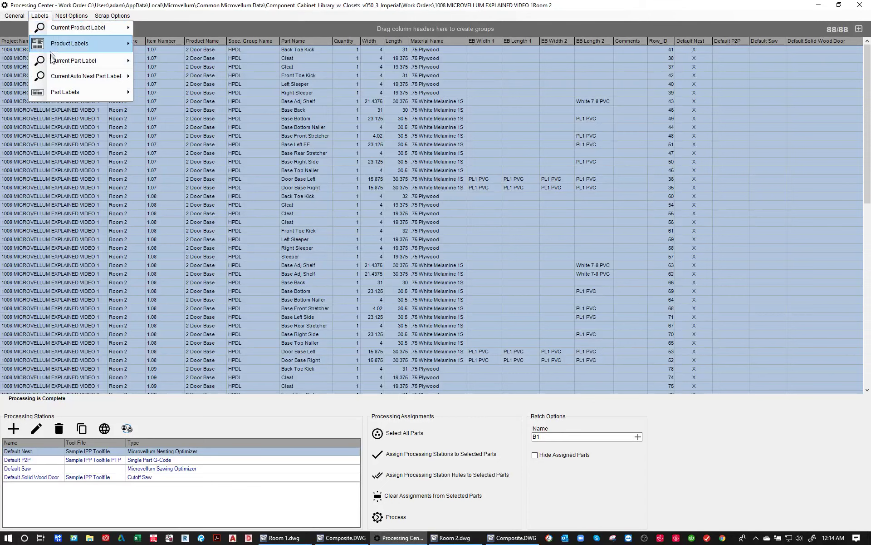
mouse_move(58, 92)
mouse_move(200, 91)
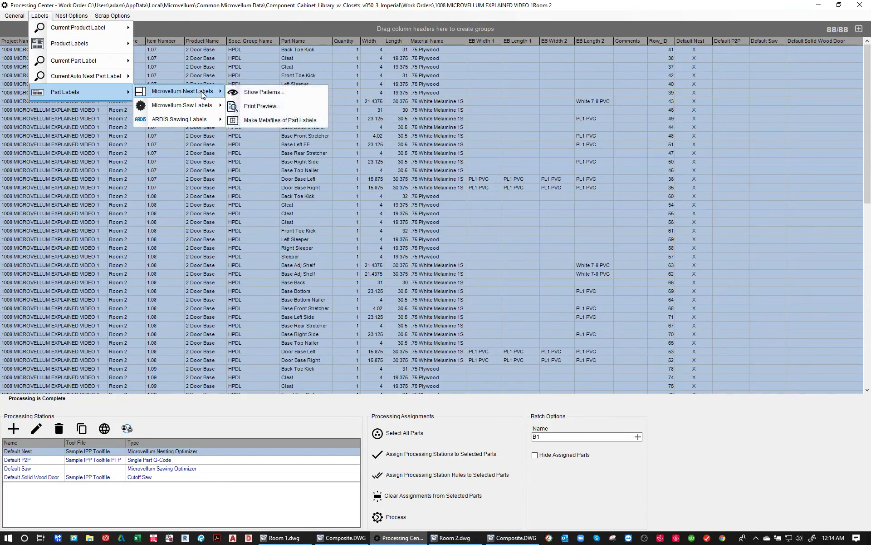
left_click(263, 105)
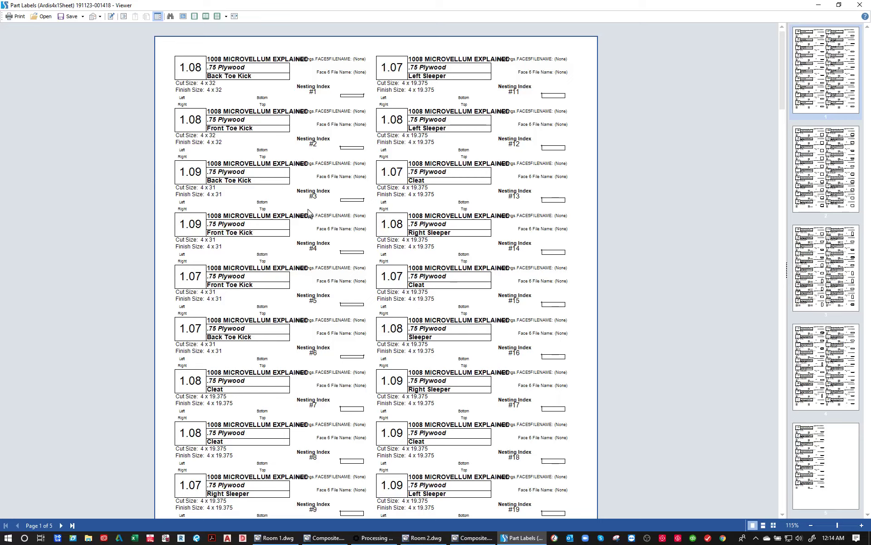
- Examine the .75 Plywood and .75 White Melamine 1S part labels, including their sizes, edgebanding, nesting indexes and part drawings
scroll(357, 241, "down", 10)
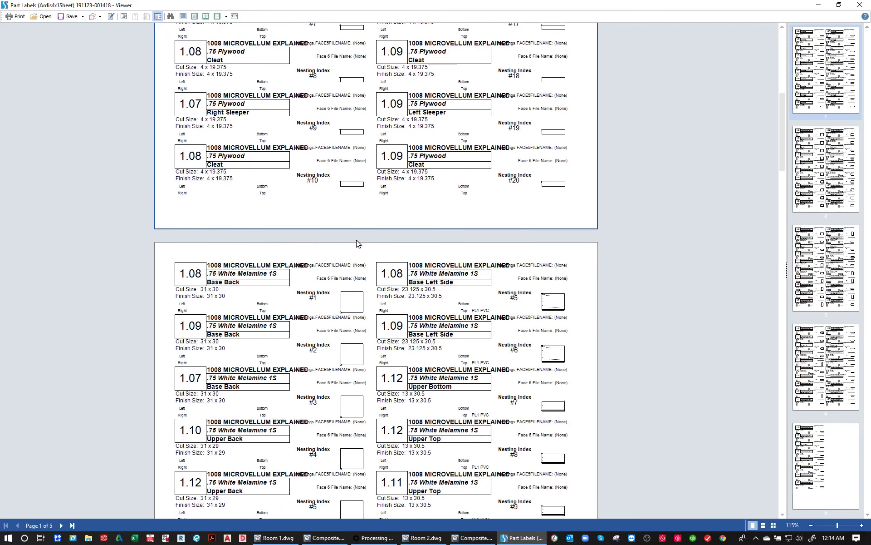
left_click(541, 246)
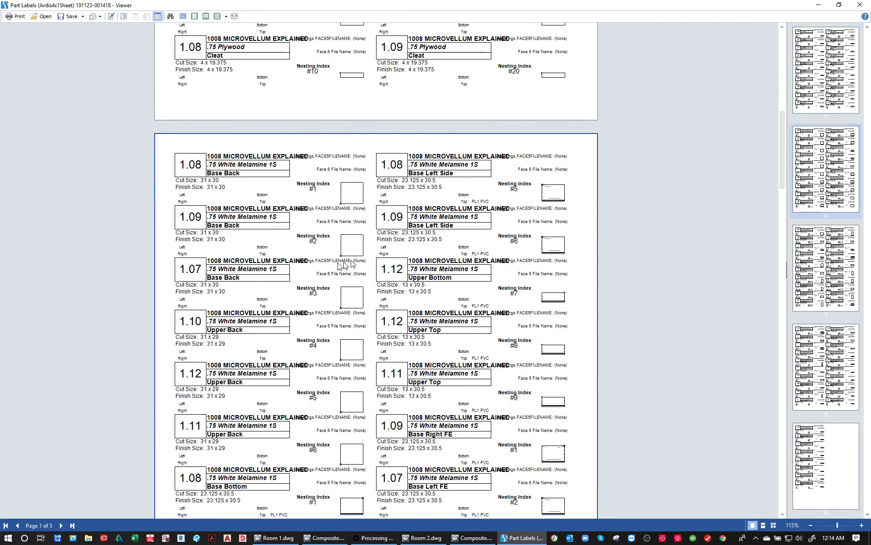
scroll(504, 311, "down", 6)
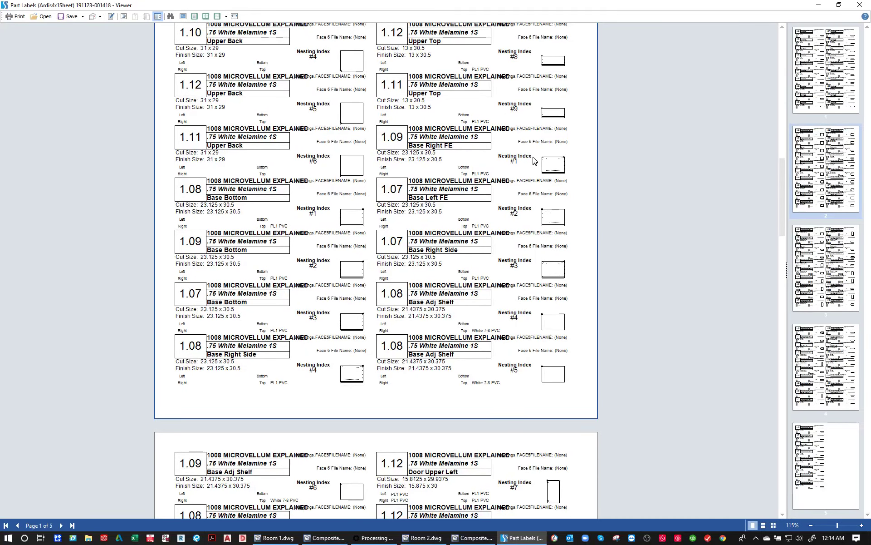
scroll(539, 141, "up", 5, "ctrl")
scroll(676, 367, "down", 5)
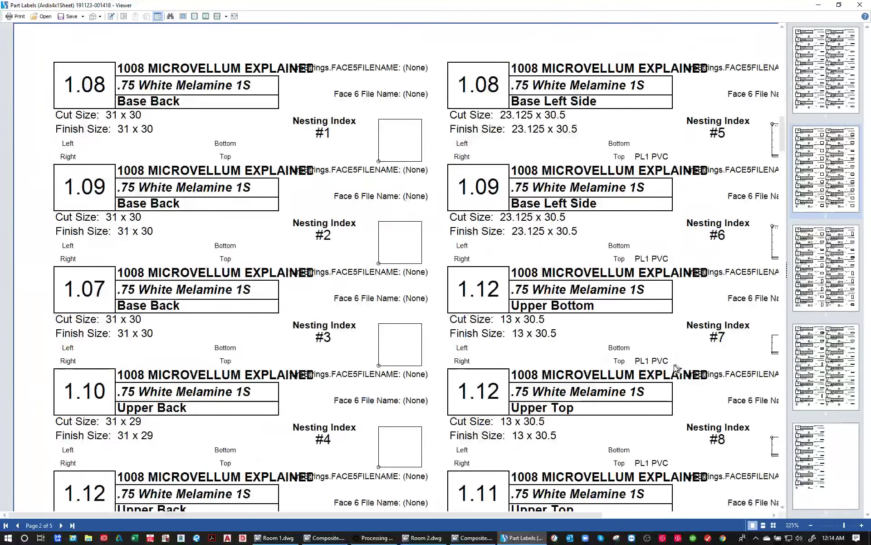
scroll(675, 367, "up", 1, "ctrl")
left_click_drag(512, 331, 352, 277)
left_click_drag(553, 311, 430, 252)
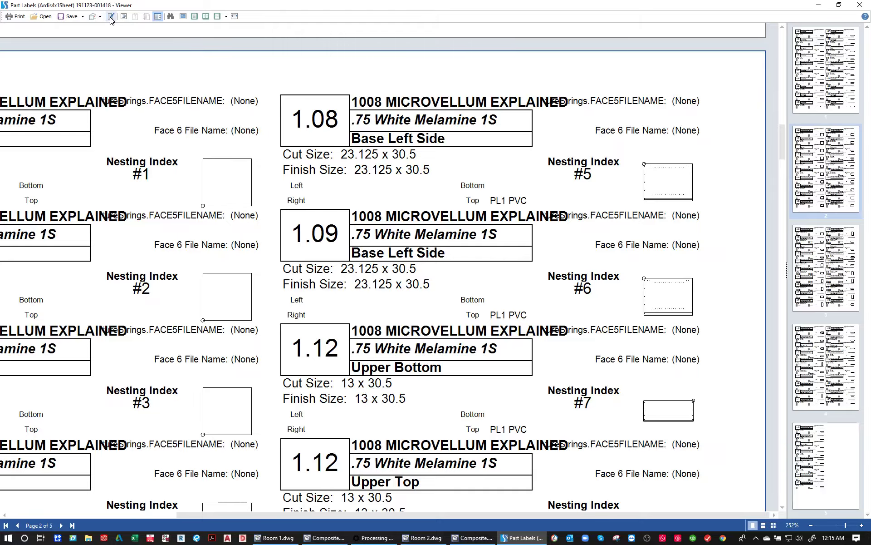
- Inspect the .75 Plywood toe kick, cleat and sleeper labels up close and close the part label viewer
scroll(680, 201, "up", 5, "ctrl")
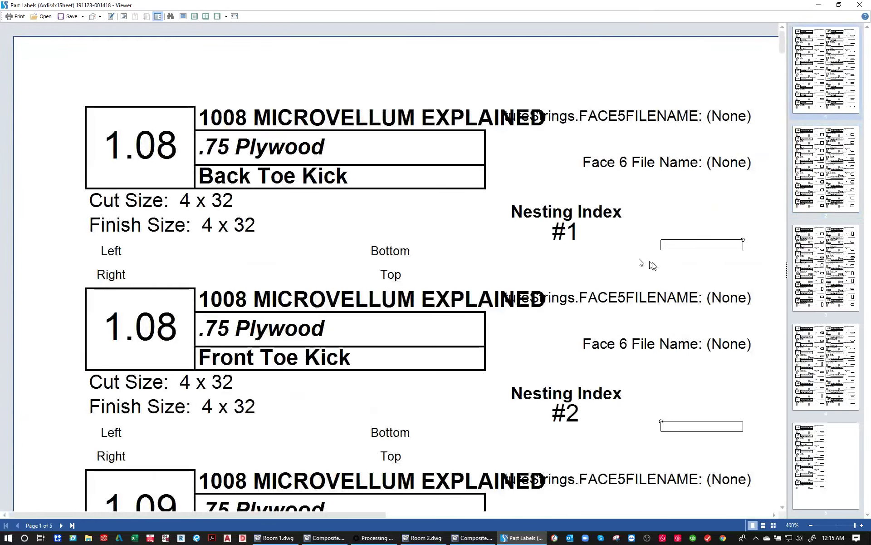
left_click_drag(655, 255, 481, 138)
left_click_drag(745, 271, 352, 116)
left_click_drag(165, 285, 394, 236)
scroll(394, 235, "down", 3, "ctrl")
scroll(397, 241, "down", 1, "ctrl")
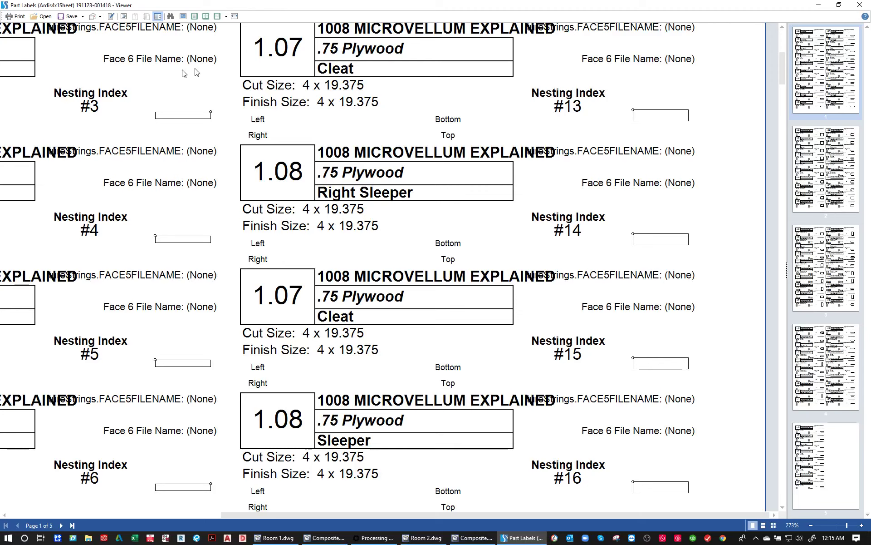
left_click(859, 5)
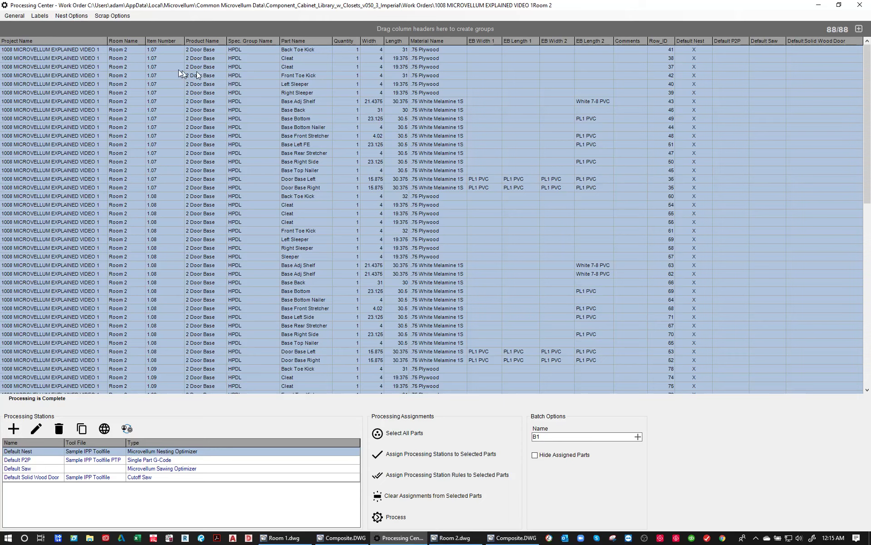
- Preview the Hardware Report for the Room 2 work order, review its hardware quantities and close it
left_click(40, 17)
mouse_move(15, 16)
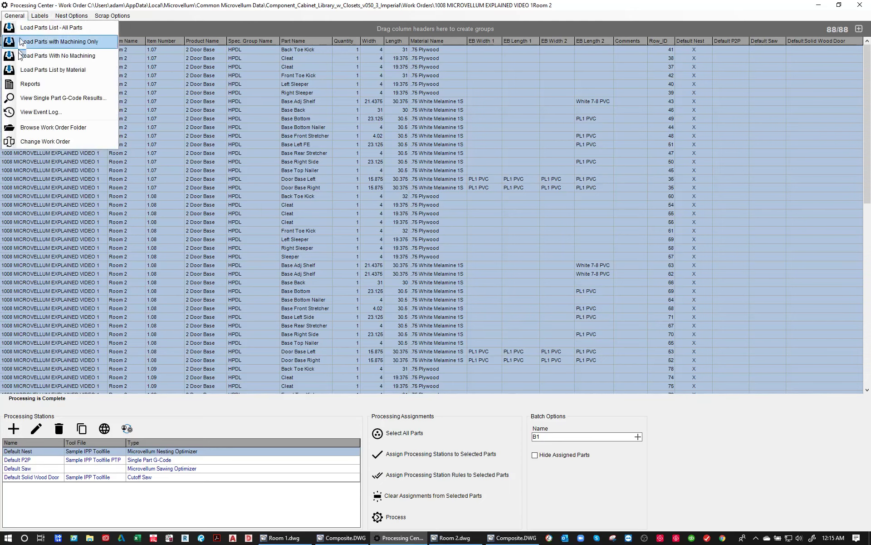
left_click(23, 84)
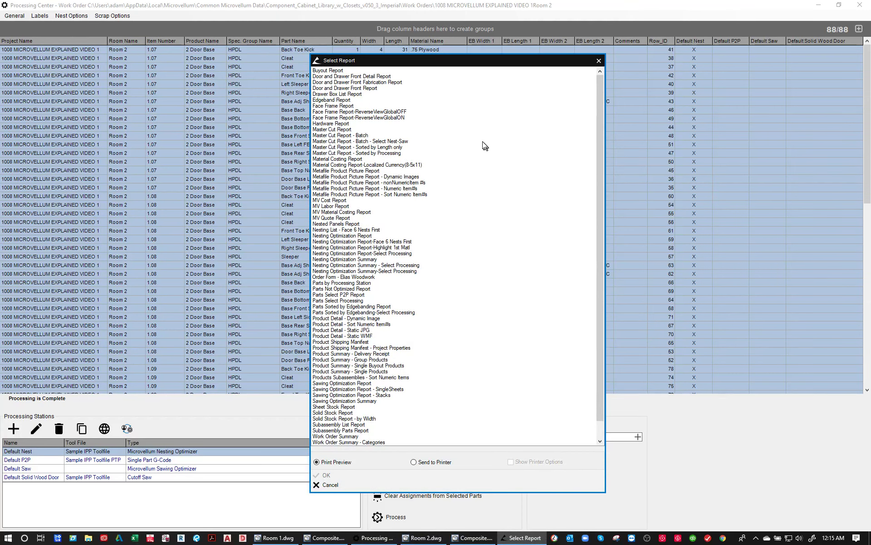
left_click(323, 124)
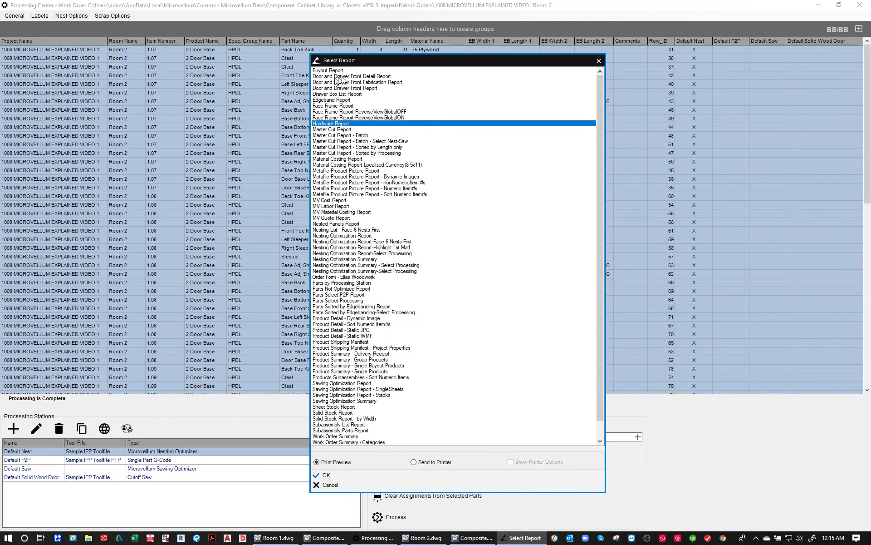
left_click(330, 100)
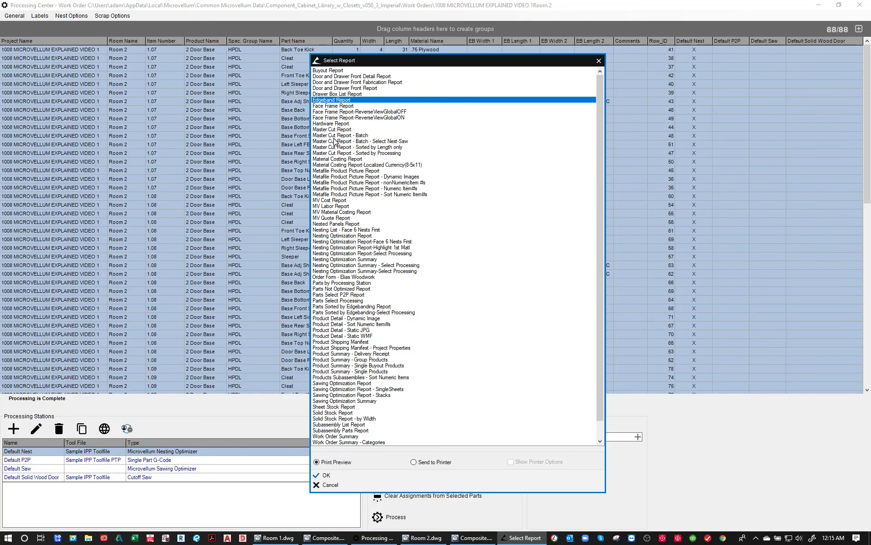
left_click(330, 124)
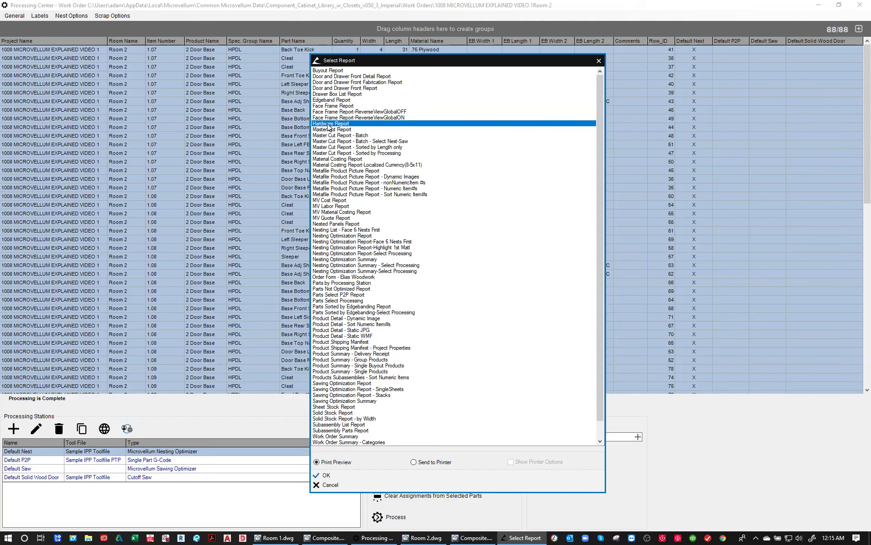
double_click(328, 124)
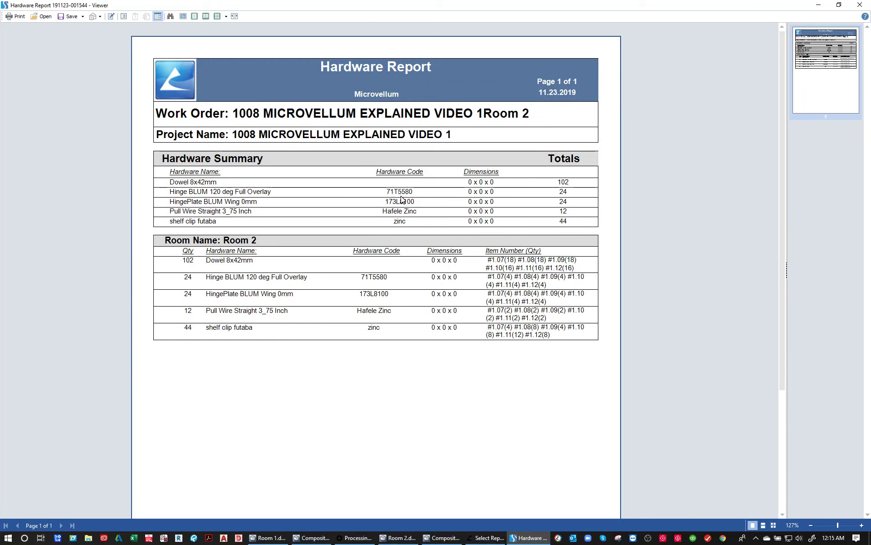
left_click(858, 6)
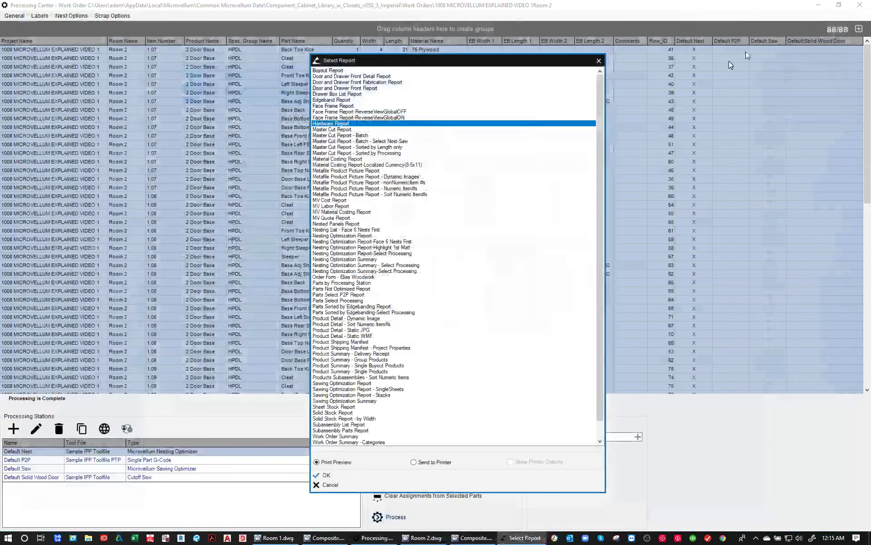
- Generate the MV Quote Report preview and review its product summary and price totals
left_click(345, 131)
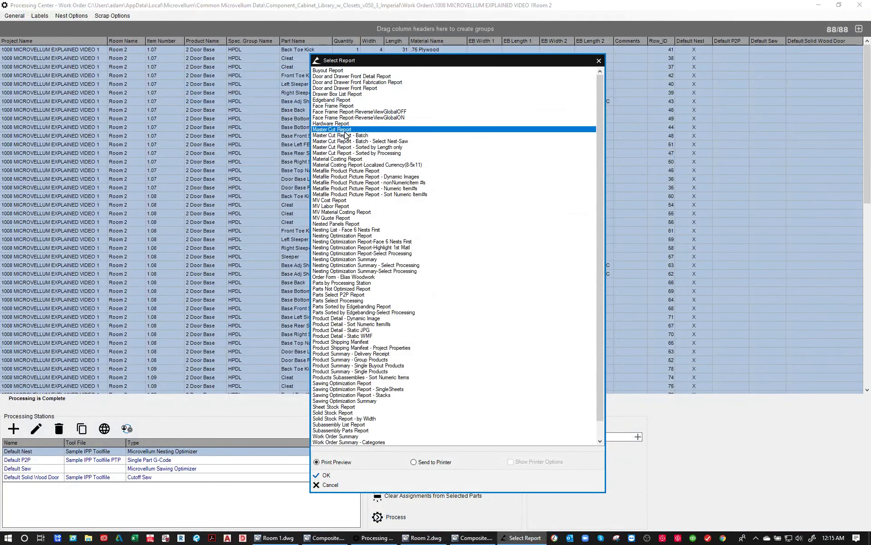
left_click(334, 200)
left_click(336, 218)
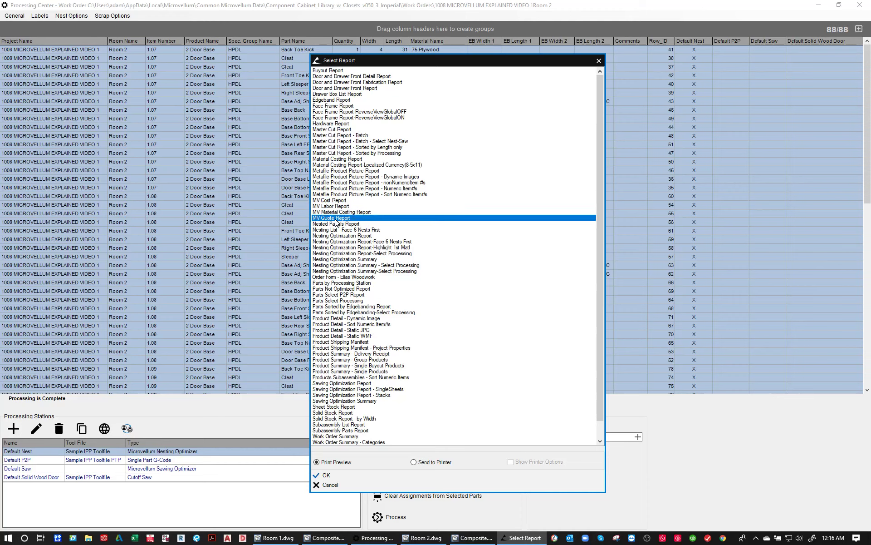
double_click(336, 219)
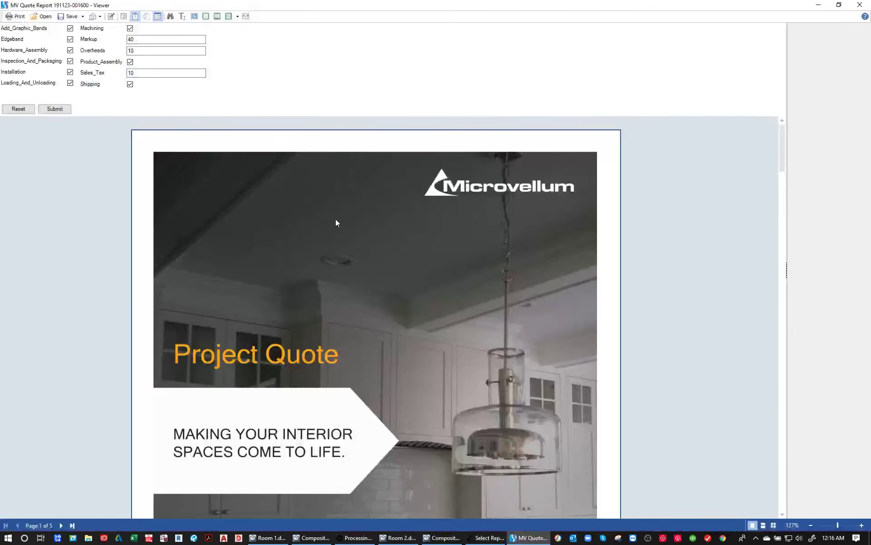
scroll(415, 218, "down", 15)
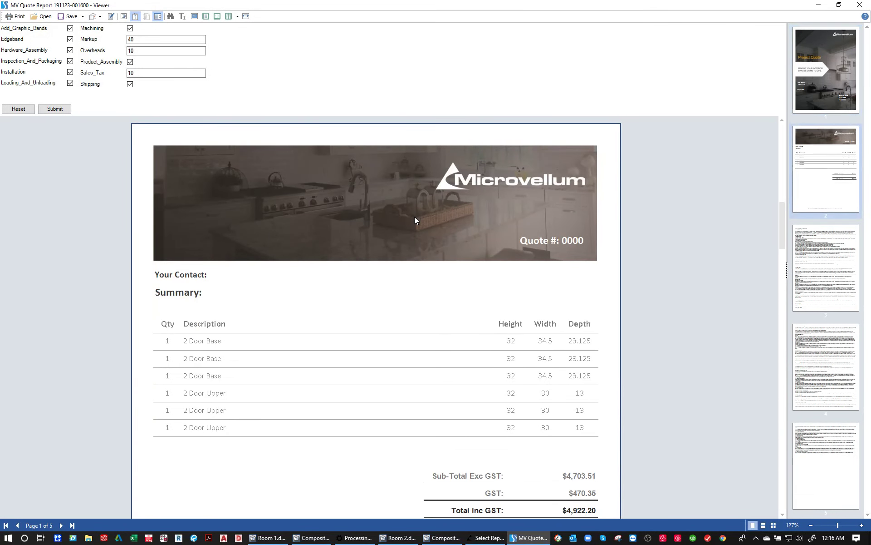
scroll(415, 217, "down", 3)
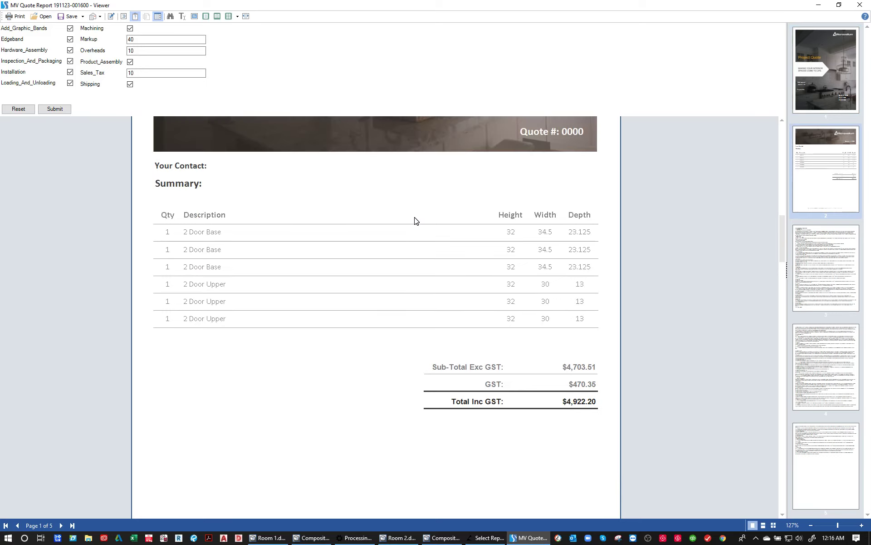
scroll(415, 221, "down", 2)
scroll(414, 220, "down", 3)
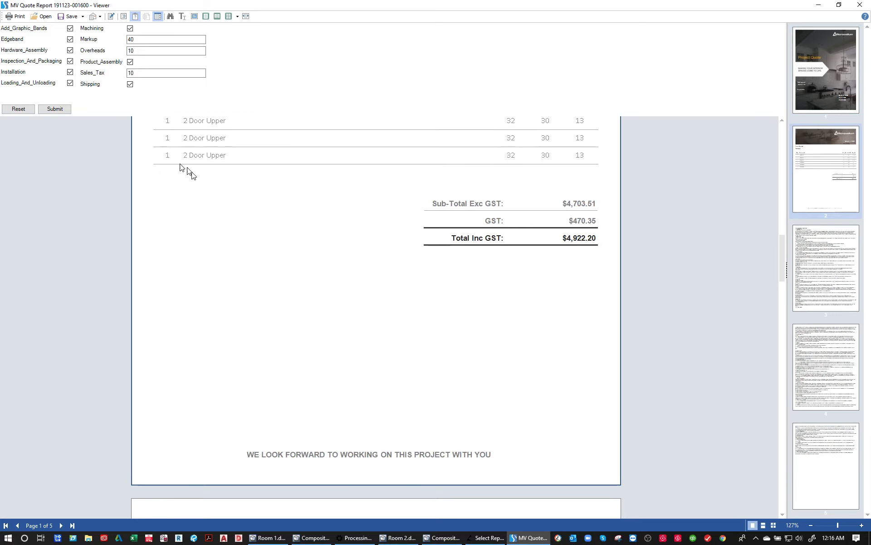
- Set the quote's markup to 60, recalculate the report, check the total amount and close the quote
left_click(138, 74)
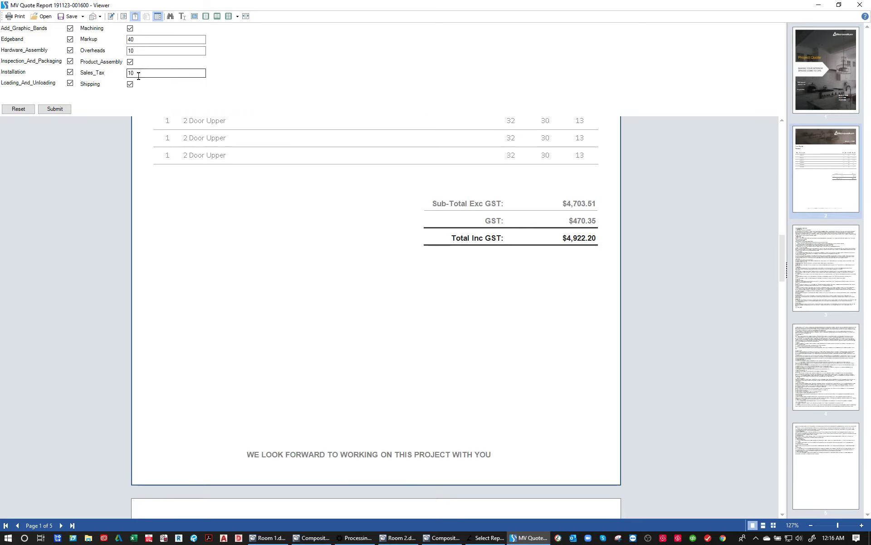
double_click(136, 51)
double_click(133, 39)
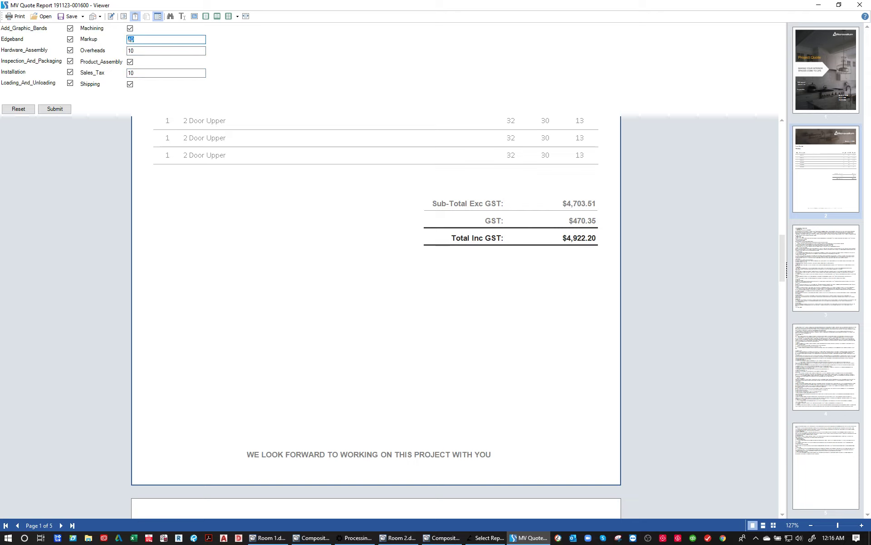
type("60")
left_click(54, 109)
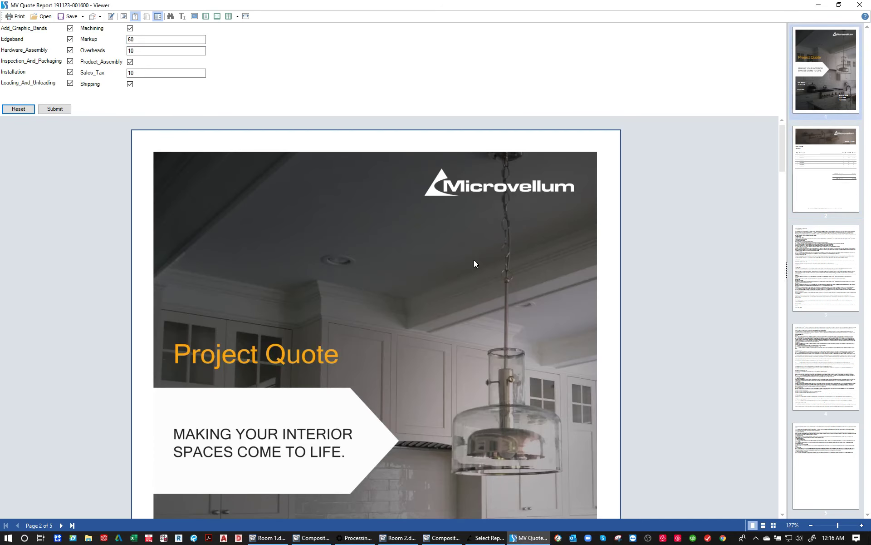
scroll(463, 259, "down", 5)
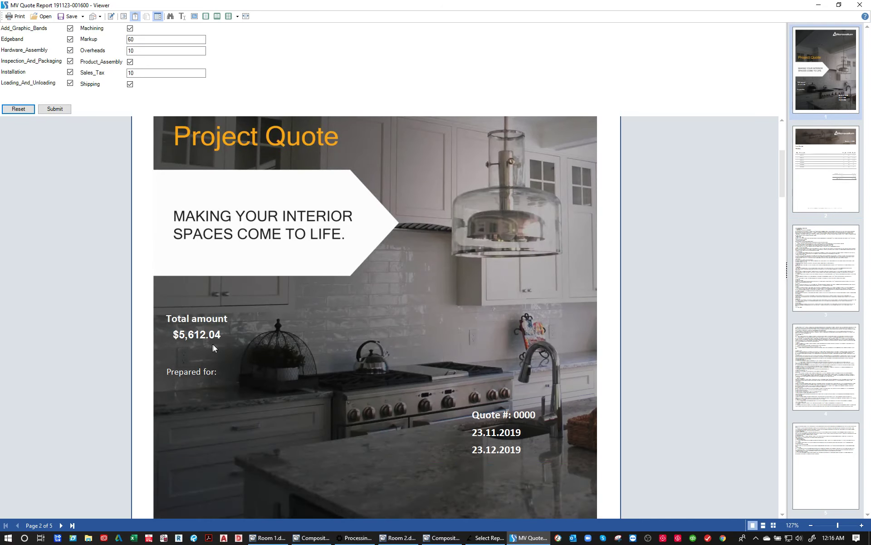
left_click(859, 9)
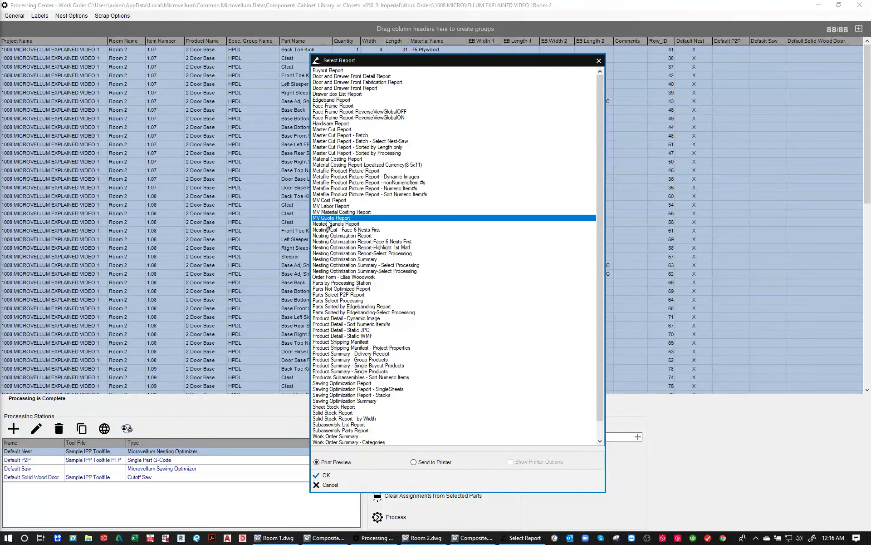
- Preview the Nesting Optimization Report, review the sheet layouts and part tables for the plywood and melamine sheets, and close it
left_click(329, 236)
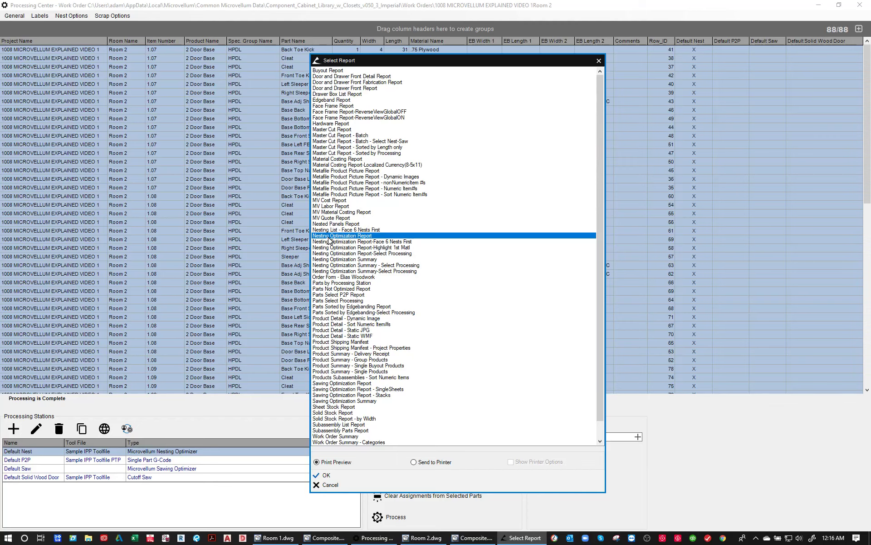
double_click(329, 237)
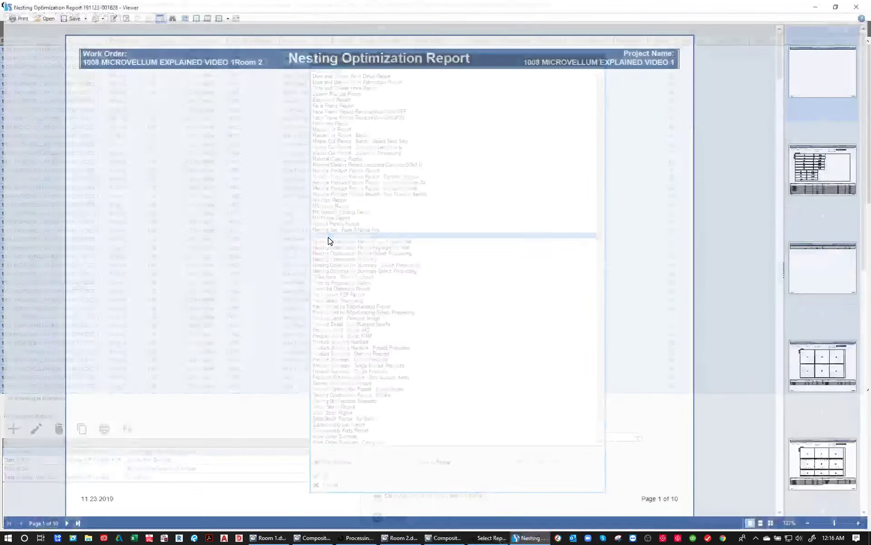
scroll(331, 239, "down", 5)
scroll(331, 241, "down", 6)
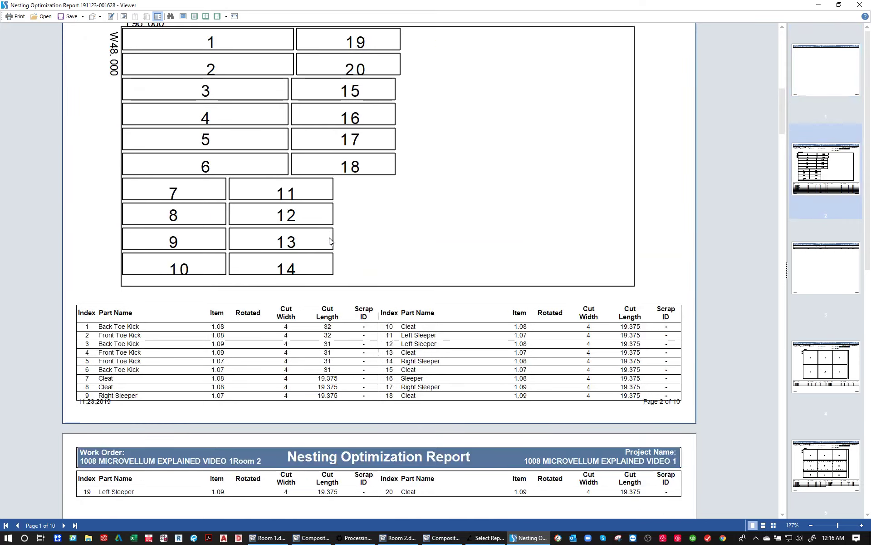
scroll(331, 241, "down", 2)
scroll(331, 240, "up", 3)
scroll(330, 241, "down", 6)
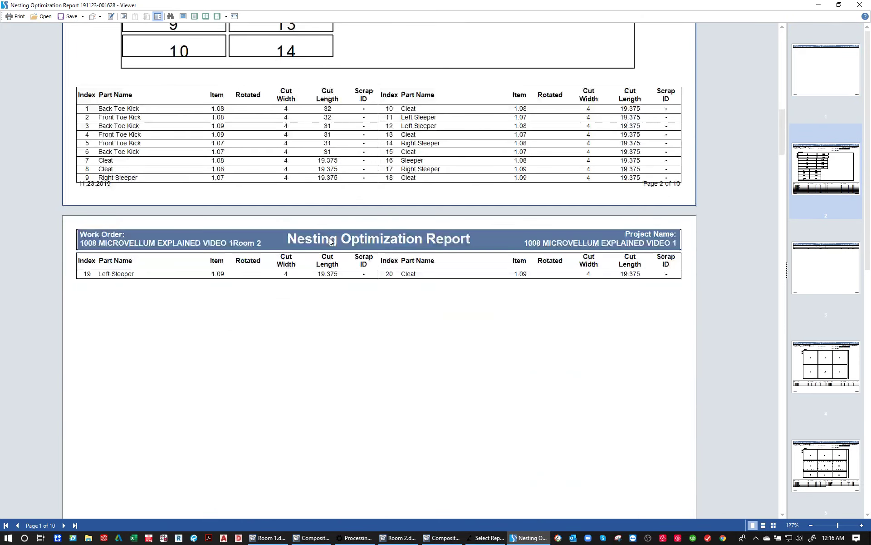
scroll(331, 240, "down", 10)
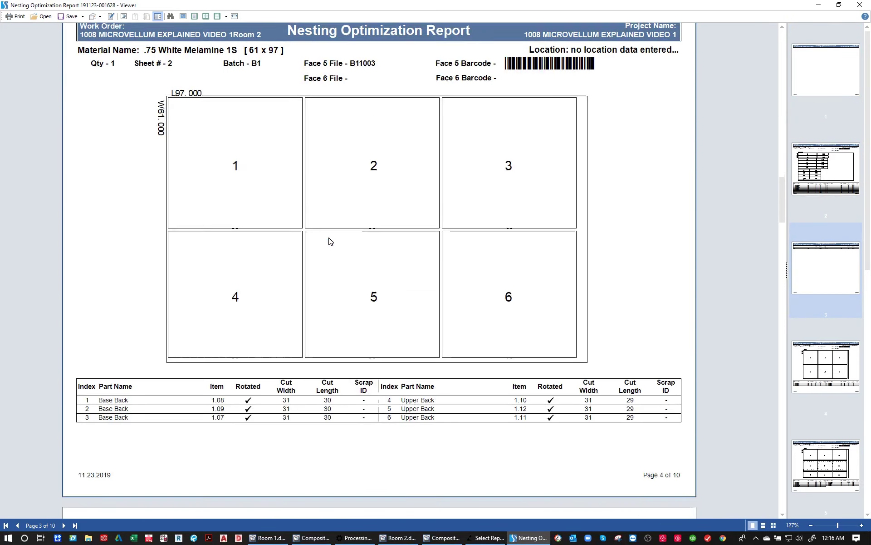
scroll(330, 241, "down", 6)
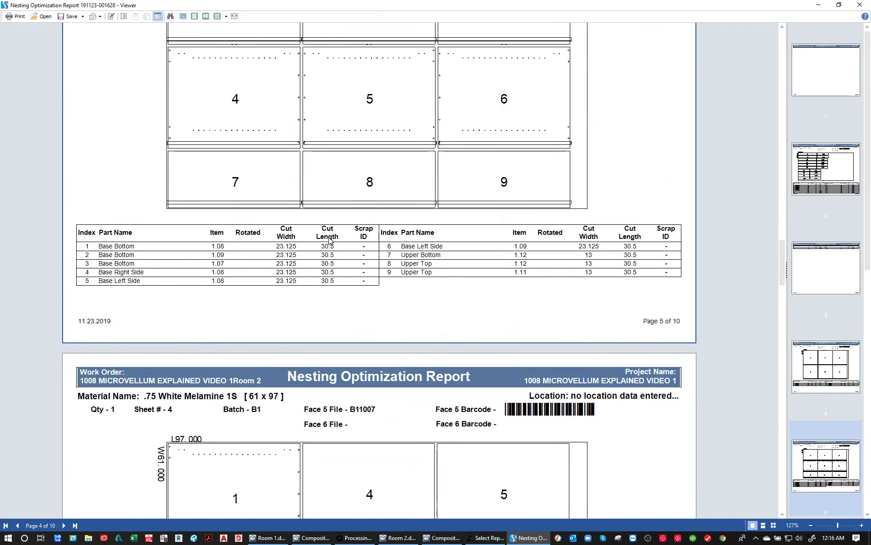
scroll(338, 232, "down", 2)
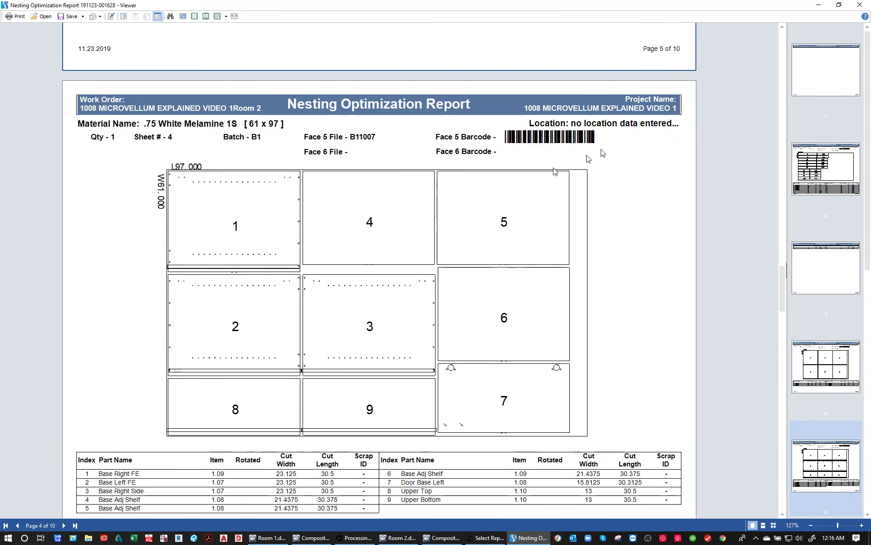
left_click(864, 6)
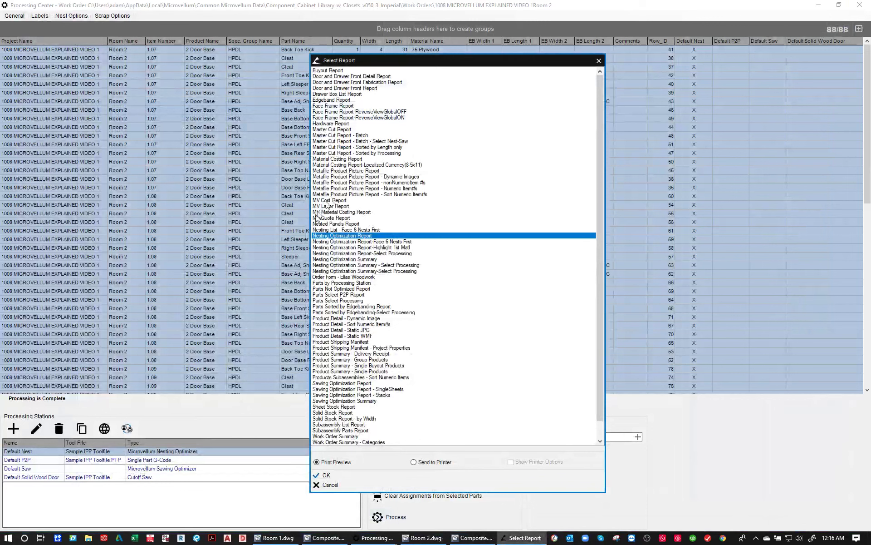
- Preview the Product Detail - Dynamic Image report, review the hardware, subassemblies and cut parts of each cabinet, and close it
left_click(341, 277)
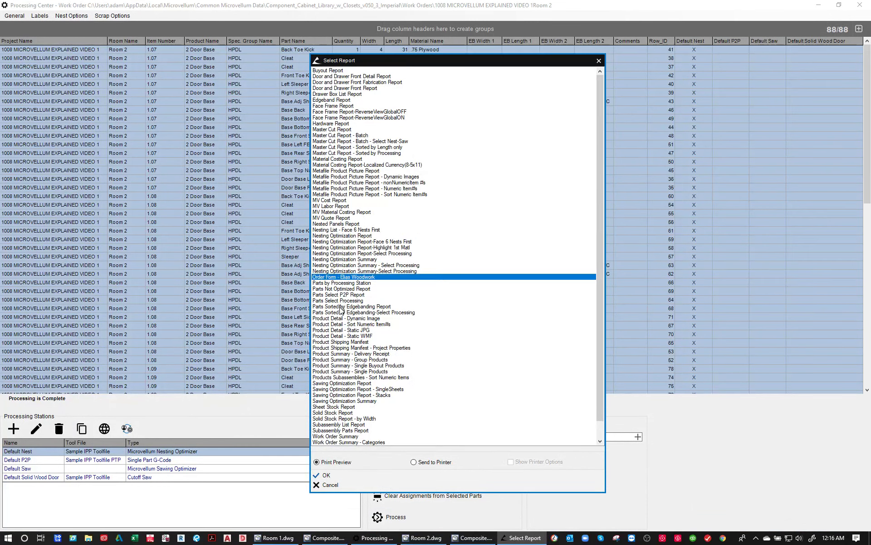
left_click(341, 319)
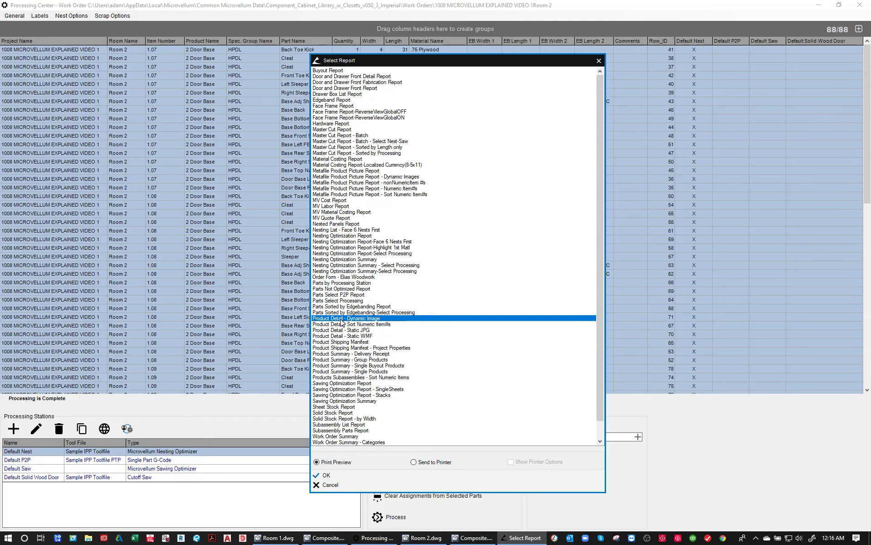
double_click(341, 319)
scroll(341, 245, "down", 1)
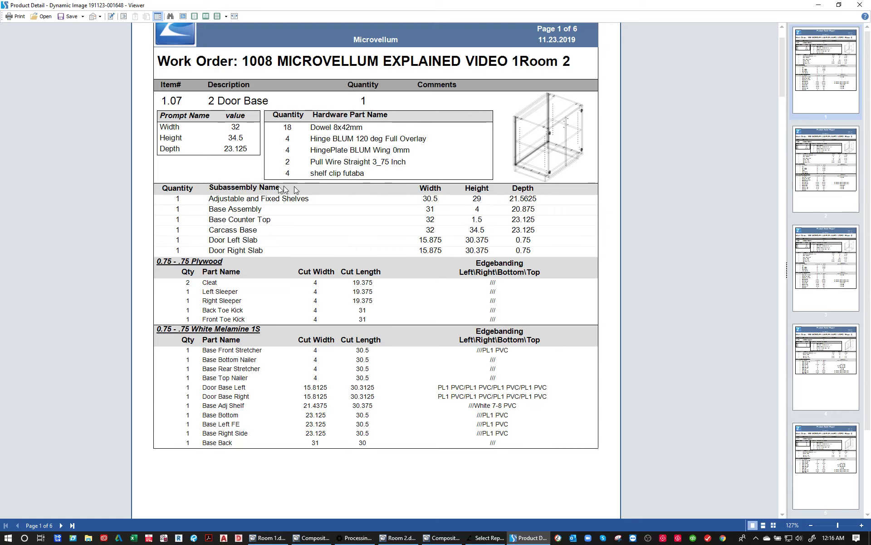
scroll(277, 188, "down", 1)
scroll(279, 178, "down", 10)
scroll(553, 62, "down", 1)
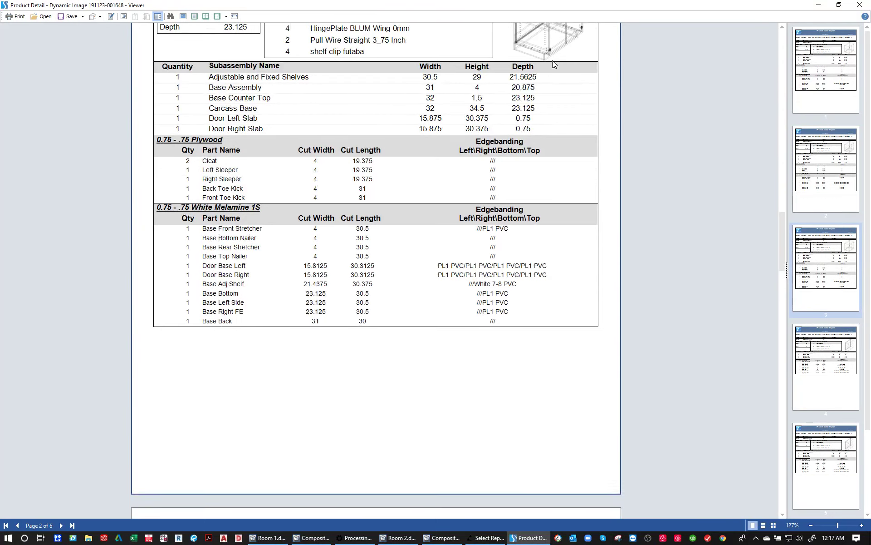
scroll(553, 64, "down", 10)
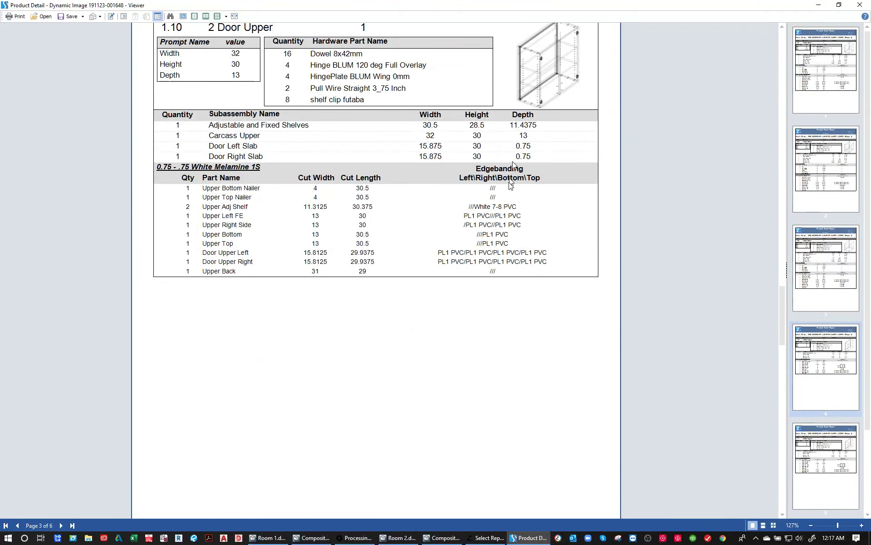
scroll(510, 183, "down", 10)
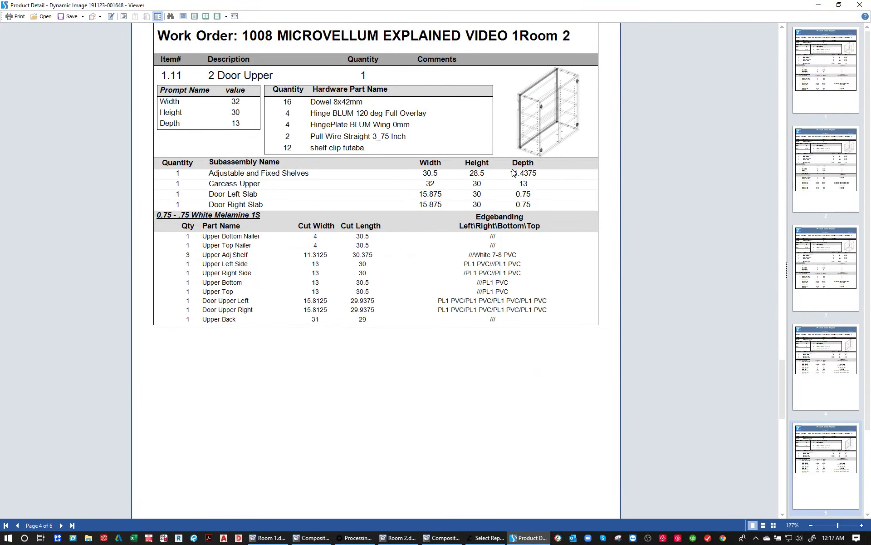
left_click(860, 4)
- Preview the Product Detail - Static JPG report, review the product pictures and part lists of the cabinets, and close it
left_click(348, 325)
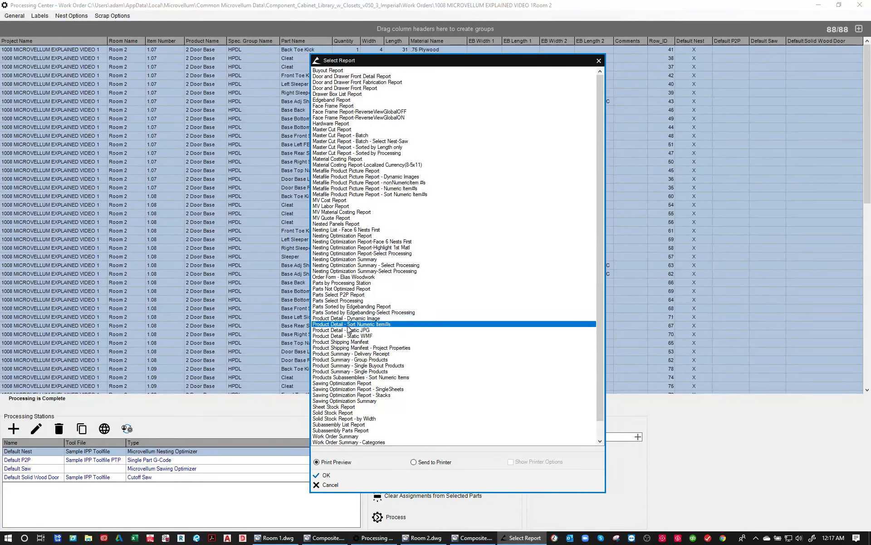
left_click(349, 330)
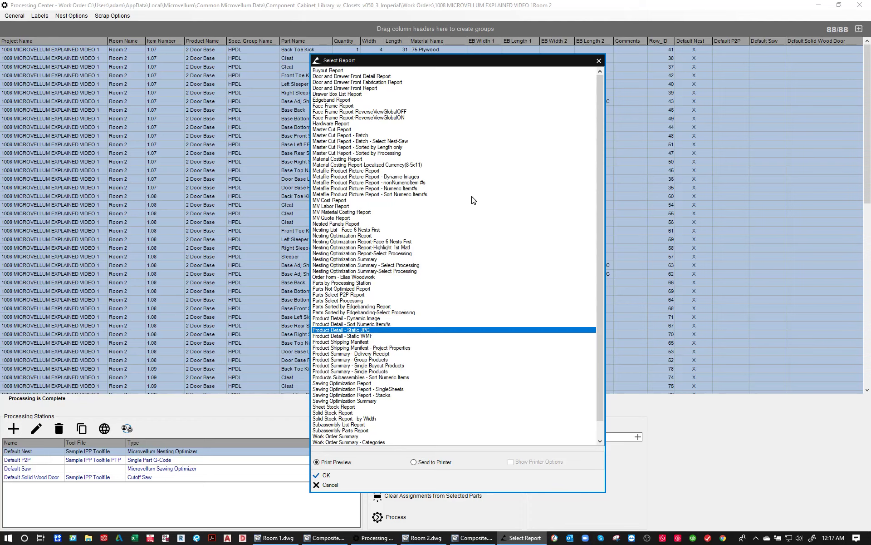
key("Return")
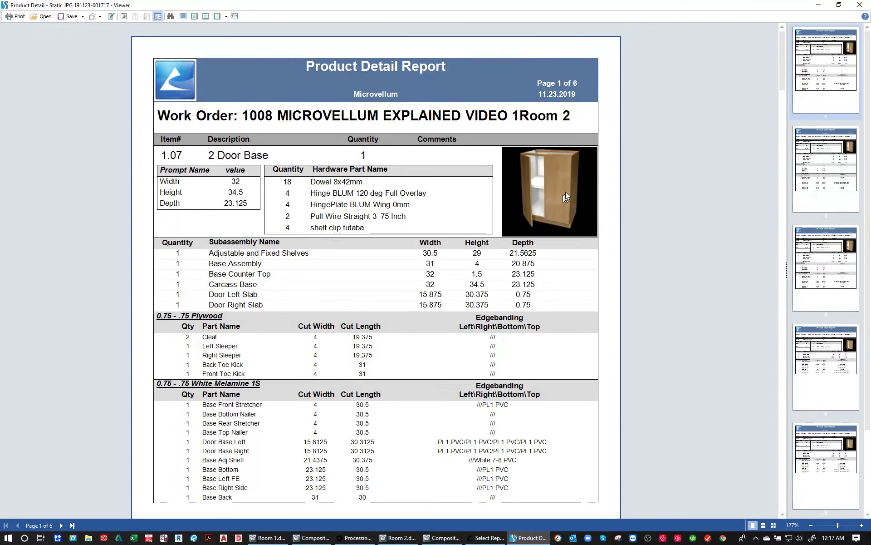
scroll(474, 205, "down", 12)
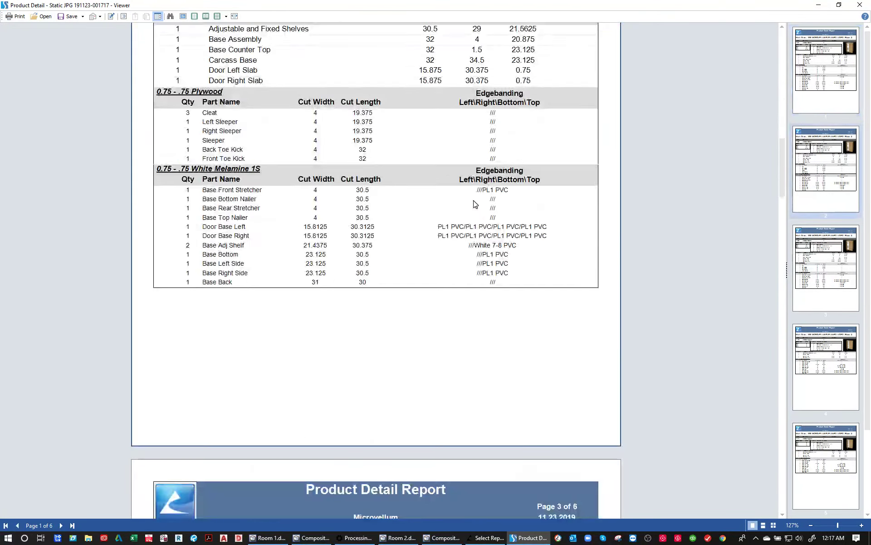
scroll(474, 203, "down", 8)
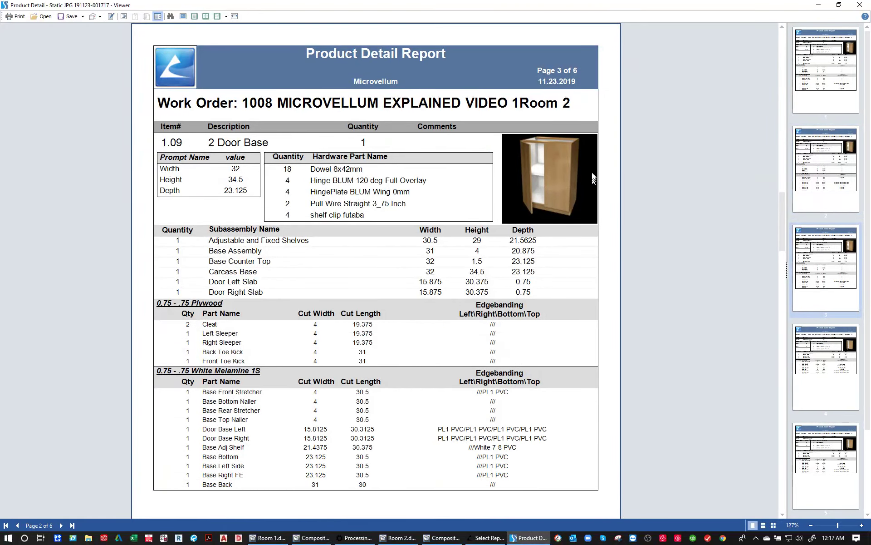
scroll(558, 161, "down", 12)
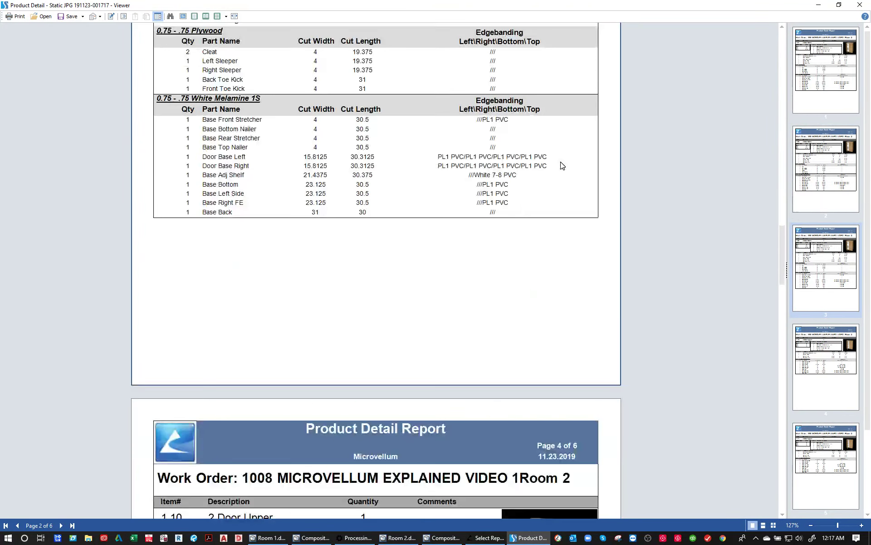
left_click(861, 5)
- Look over the remaining available reports, cancel the report selection and close the Processing Center
scroll(349, 393, "down", 1)
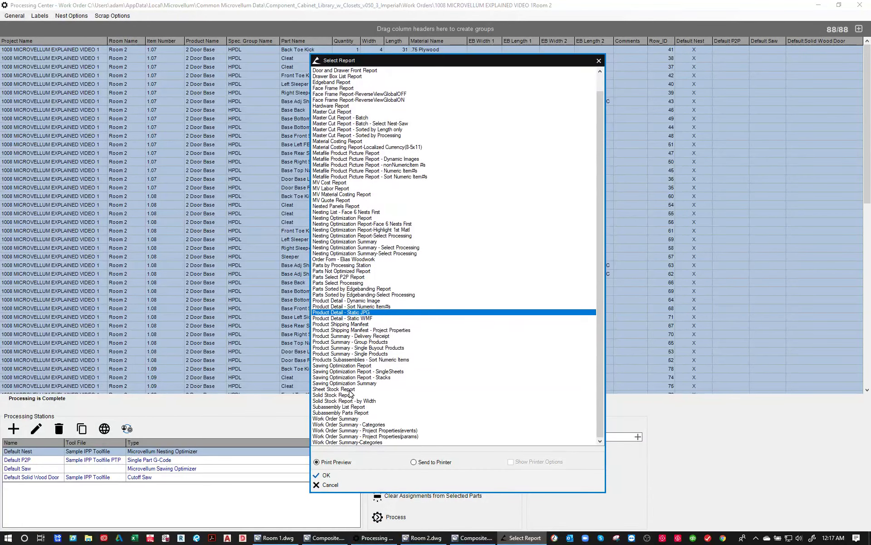
scroll(349, 392, "up", 1)
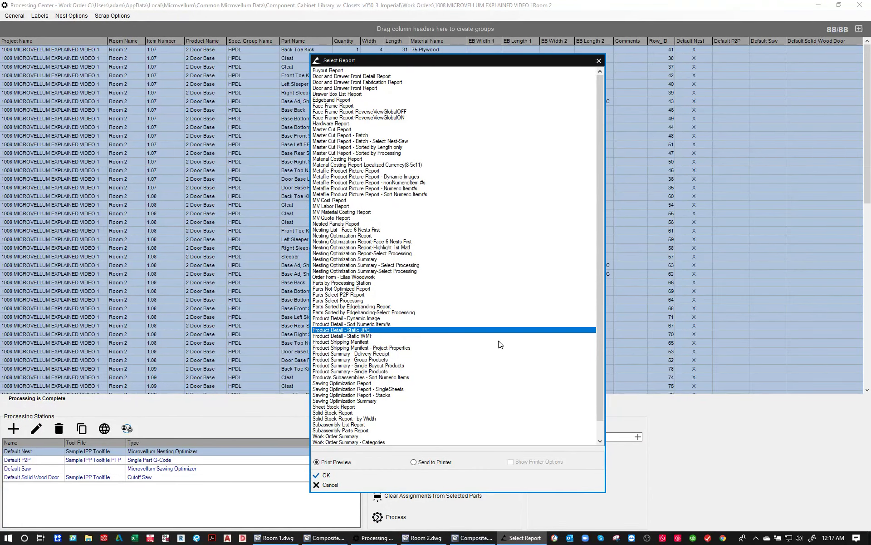
left_click(332, 487)
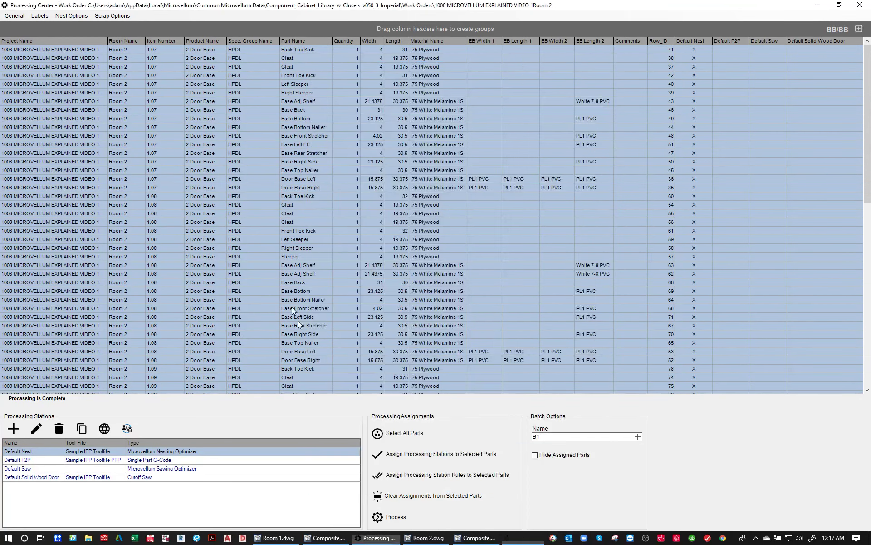
left_click(859, 6)
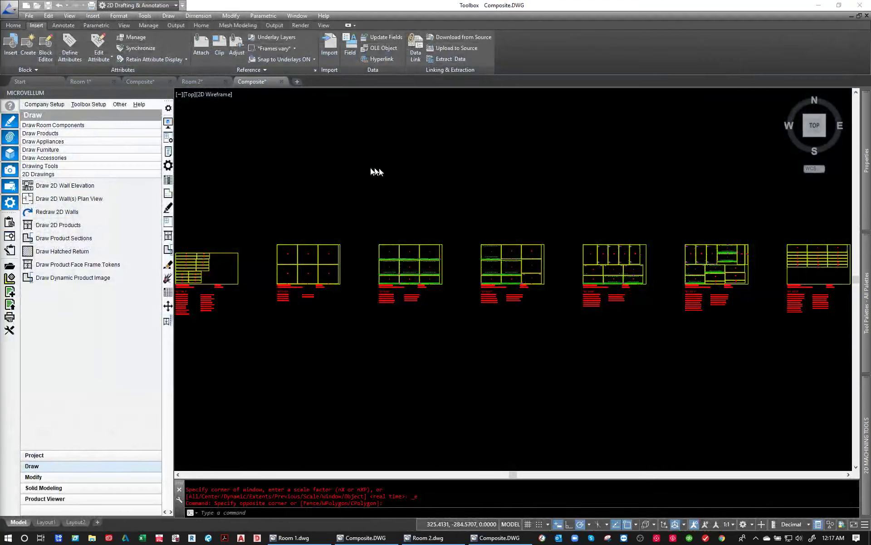
- Review the Room 1 and Room 2 drawings and return to the composite drawing with the Room 2 nested sheets
left_click(198, 85)
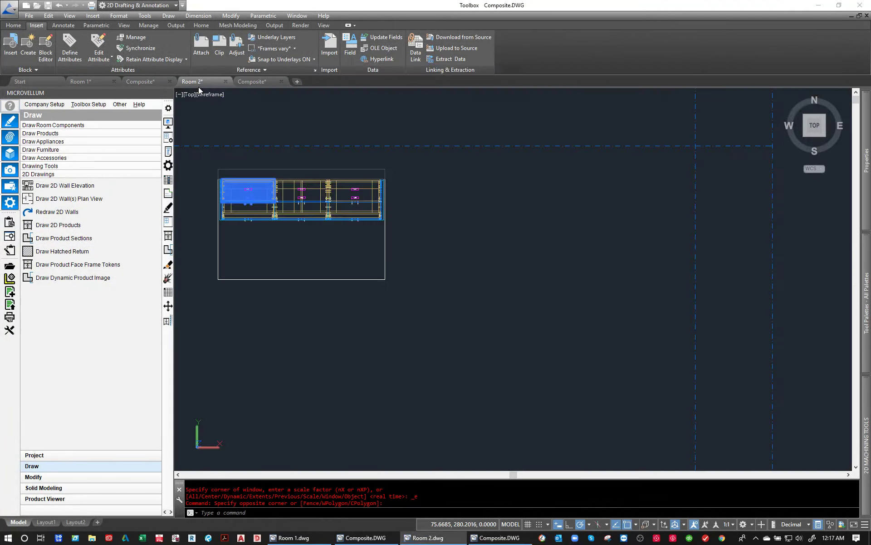
left_click(93, 82)
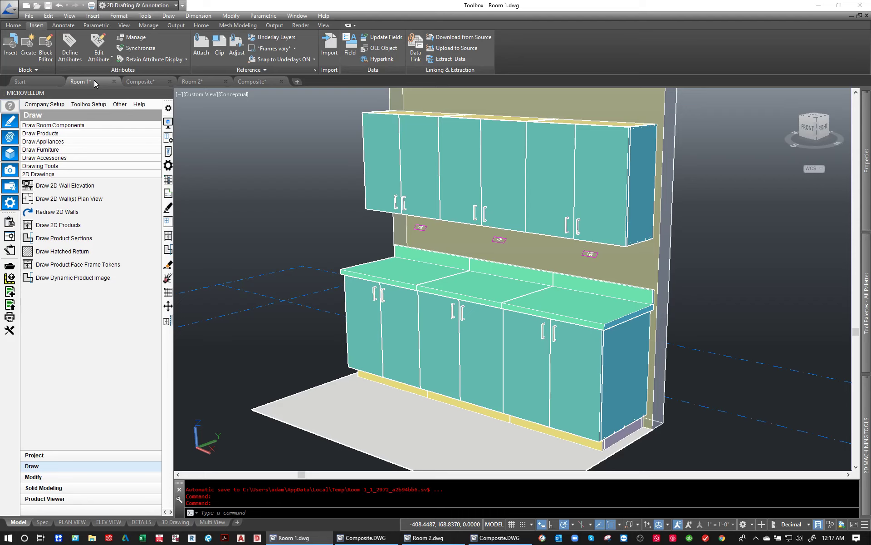
left_click(195, 83)
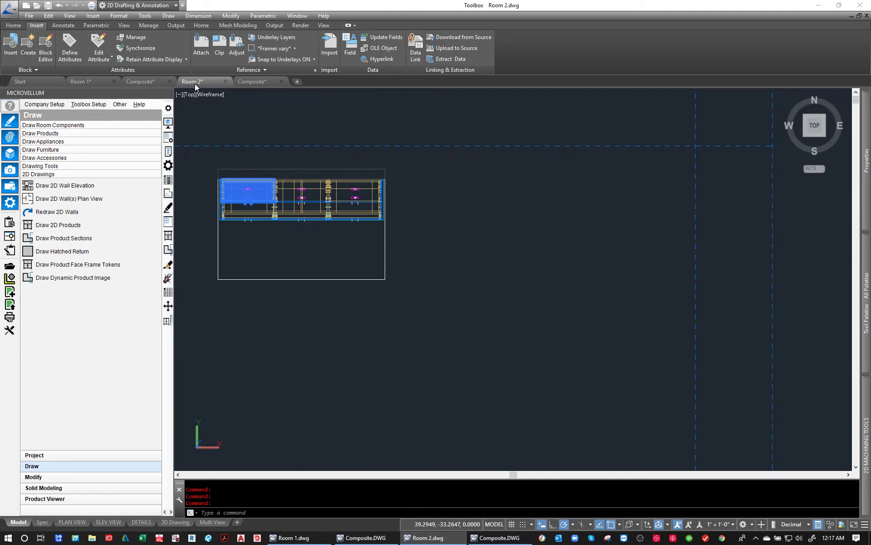
left_click(245, 83)
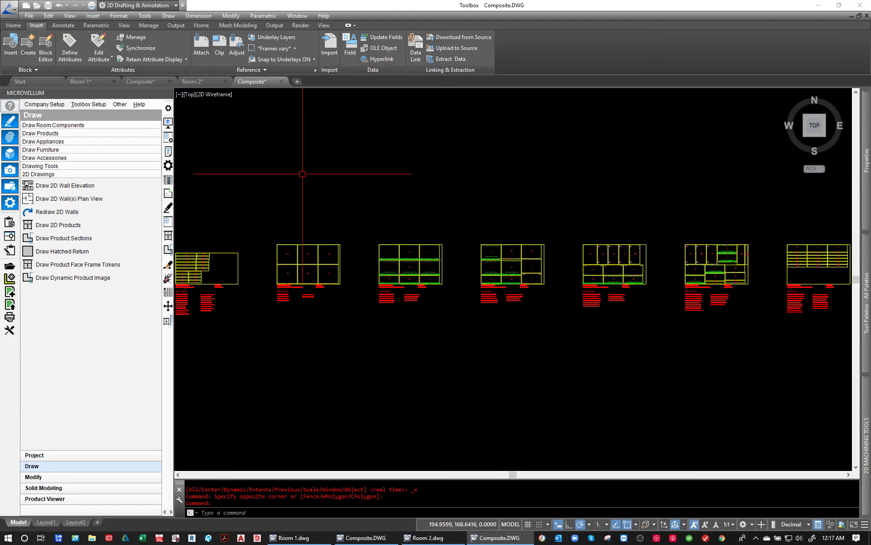